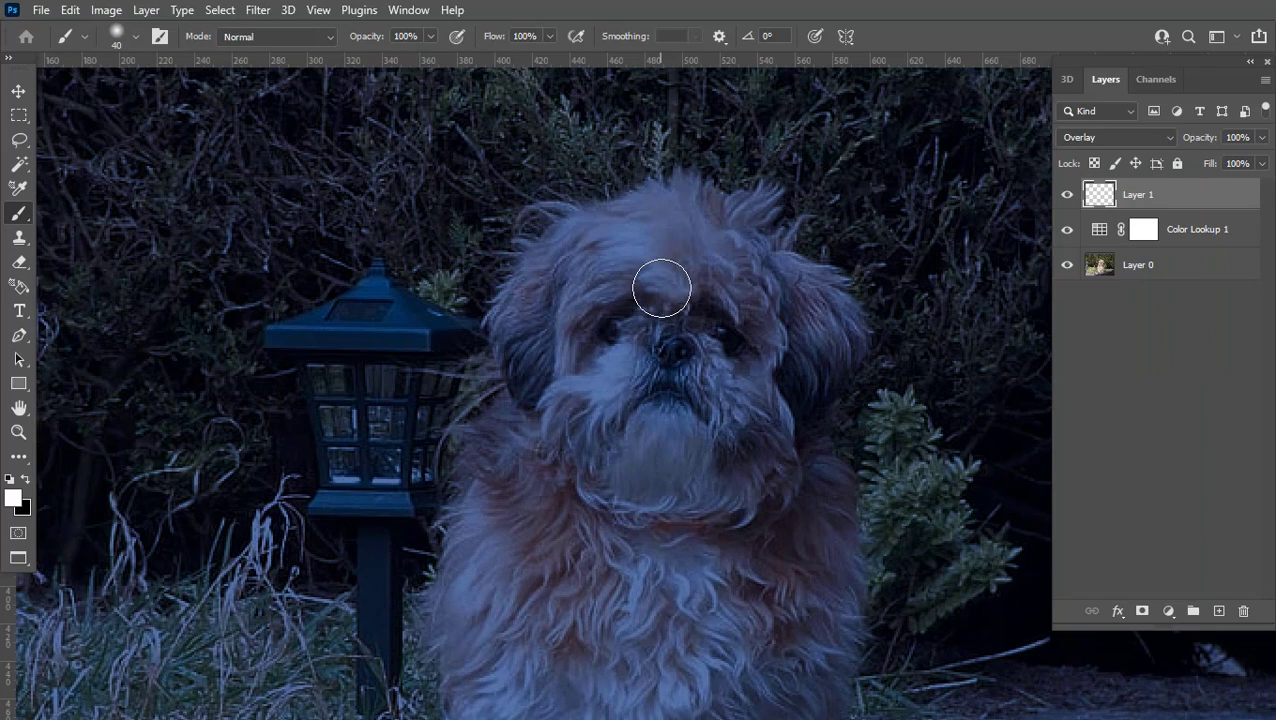
Step: Paint soft white highlights over the dog's forehead, head and upper body on the Overlay layer Layer 1
scroll(663, 281, up, 2)
click(665, 248)
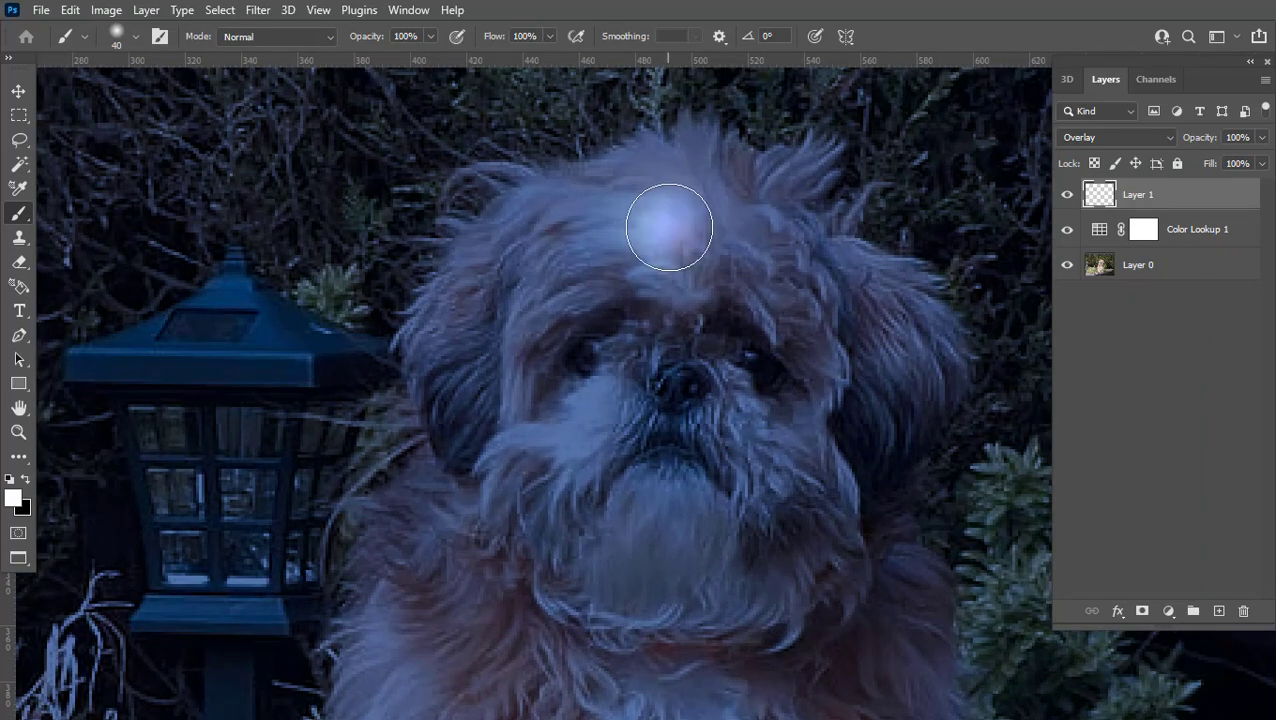
mouse_move(673, 204)
mouse_down()
mouse_move(517, 264)
mouse_move(467, 371)
mouse_move(430, 552)
mouse_up()
scroll(592, 376, down, 3)
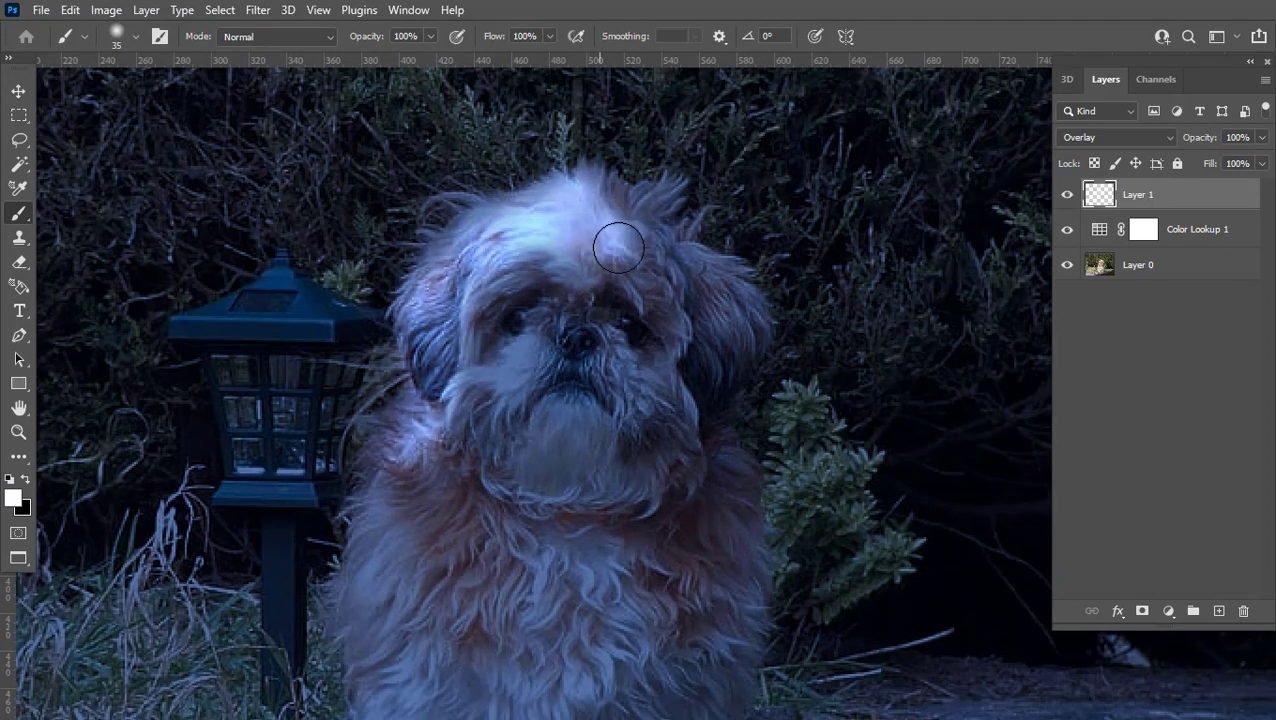
mouse_move(618, 246)
mouse_down()
mouse_move(740, 320)
mouse_move(570, 420)
mouse_move(727, 327)
mouse_move(680, 455)
mouse_move(540, 260)
mouse_move(470, 450)
mouse_up()
scroll(703, 290, down, 3)
mouse_move(735, 240)
mouse_down()
mouse_move(760, 440)
mouse_move(620, 470)
mouse_move(495, 285)
mouse_move(407, 441)
mouse_move(447, 362)
mouse_move(618, 470)
mouse_move(499, 312)
mouse_move(501, 336)
mouse_up()
Step: Paint white along the outer fur edges of the dog's body with a smaller brush
drag(393, 292, 402, 385)
key(bracketleft)
key(bracketleft)
key(bracketleft)
key(bracketleft)
key(bracketleft)
drag(402, 388, 391, 400)
mouse_move(405, 352)
mouse_down()
mouse_move(402, 458)
mouse_move(450, 490)
mouse_move(516, 500)
mouse_move(504, 398)
mouse_move(440, 460)
mouse_move(480, 430)
mouse_move(494, 329)
mouse_up()
key(bracketright)
key(bracketleft)
Step: Brighten the dog's lower fur and chest with white, enlarging the brush for the wide areas
mouse_move(551, 498)
mouse_down()
mouse_move(656, 505)
mouse_move(745, 340)
mouse_move(700, 380)
mouse_move(642, 472)
mouse_up()
key(bracketright)
key(bracketright)
key(bracketright)
key(bracketright)
mouse_move(540, 280)
mouse_down()
mouse_move(636, 365)
mouse_move(710, 365)
mouse_up()
Step: Finish the white highlights on the dog's shoulder, ears and head edges with a 25 to 35 px brush
scroll(642, 472, up, 3)
scroll(642, 472, right, 1)
key(bracketleft)
mouse_move(655, 515)
mouse_down()
mouse_move(705, 430)
mouse_move(688, 381)
mouse_up()
scroll(693, 391, up, 3)
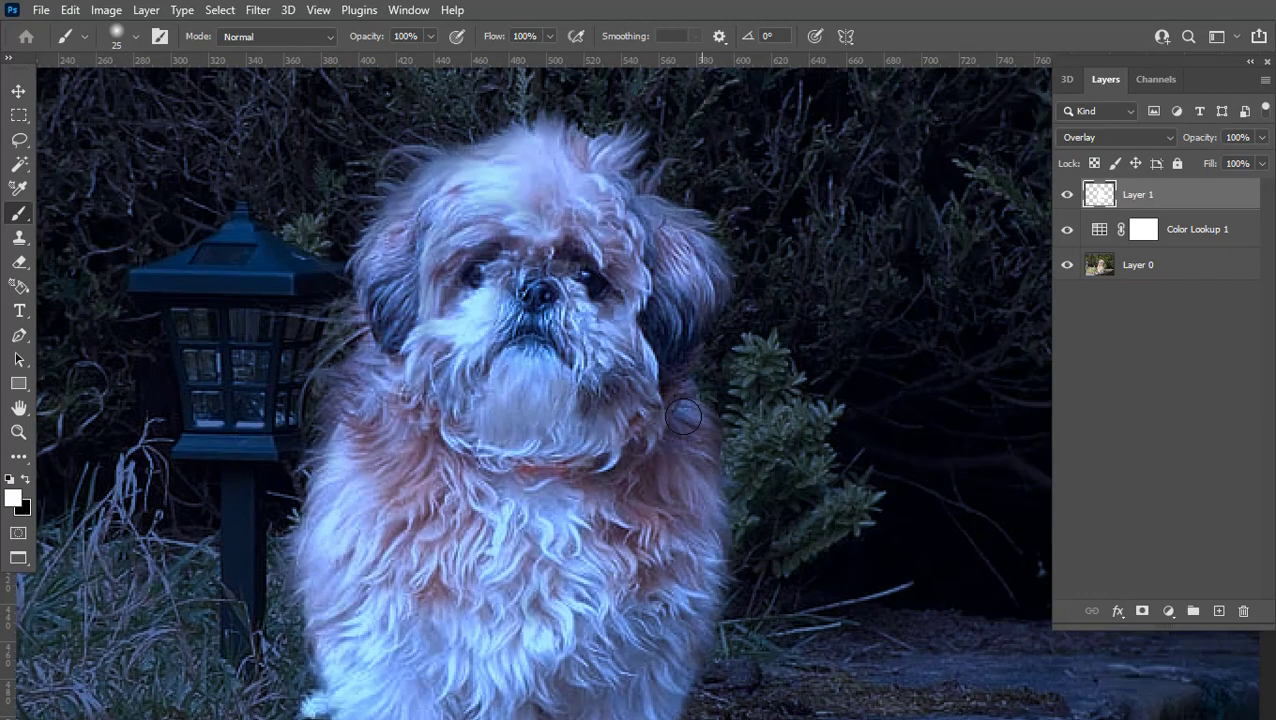
drag(708, 270, 648, 205)
drag(505, 145, 428, 248)
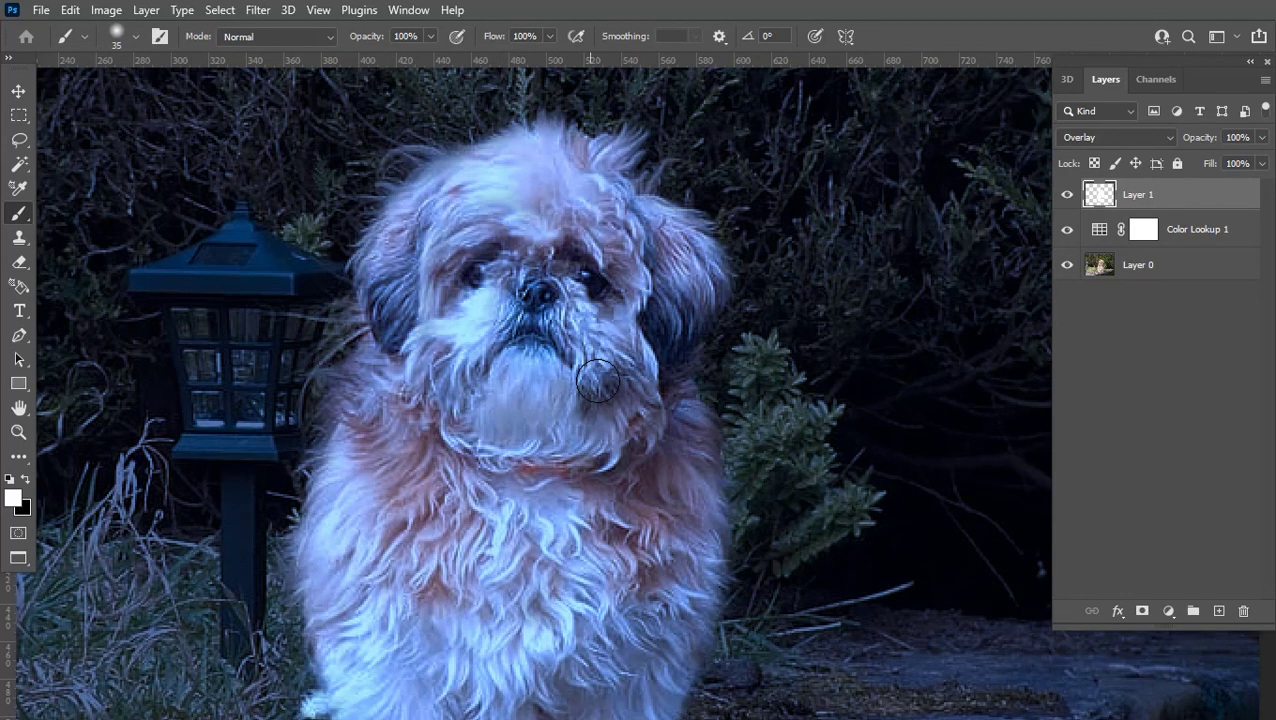
scroll(597, 380, down, 5)
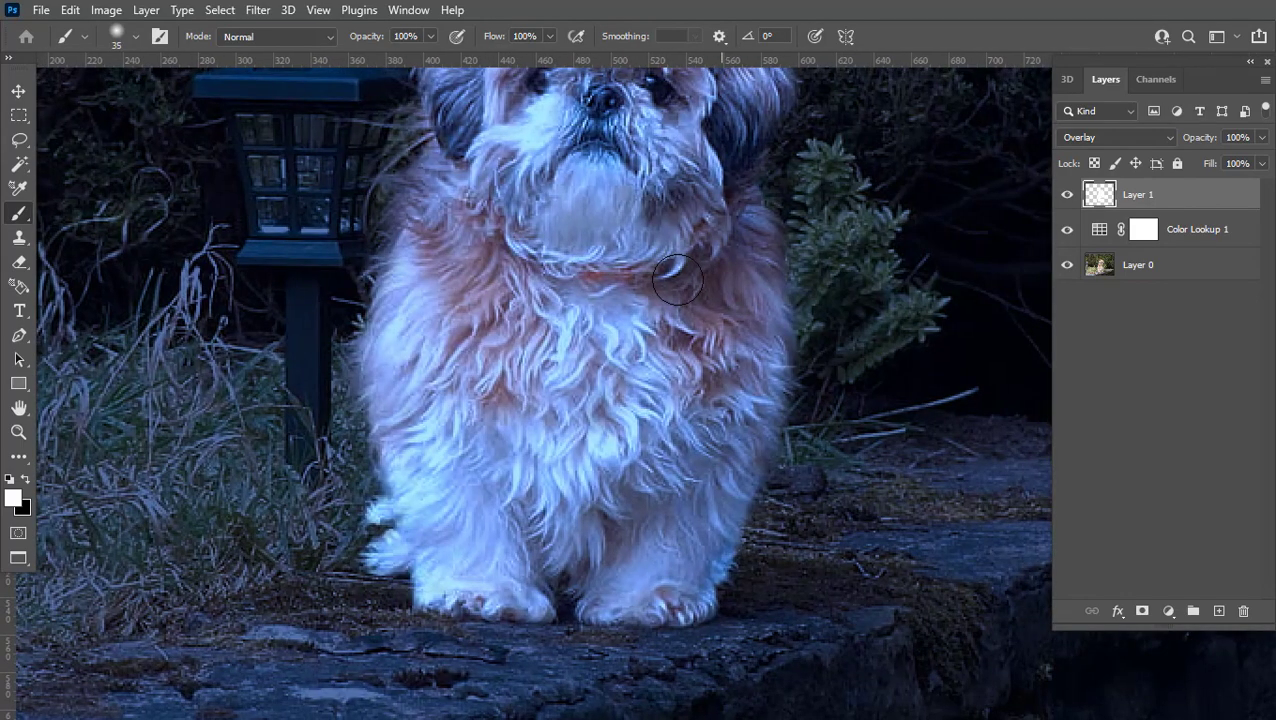
scroll(677, 280, up, 5)
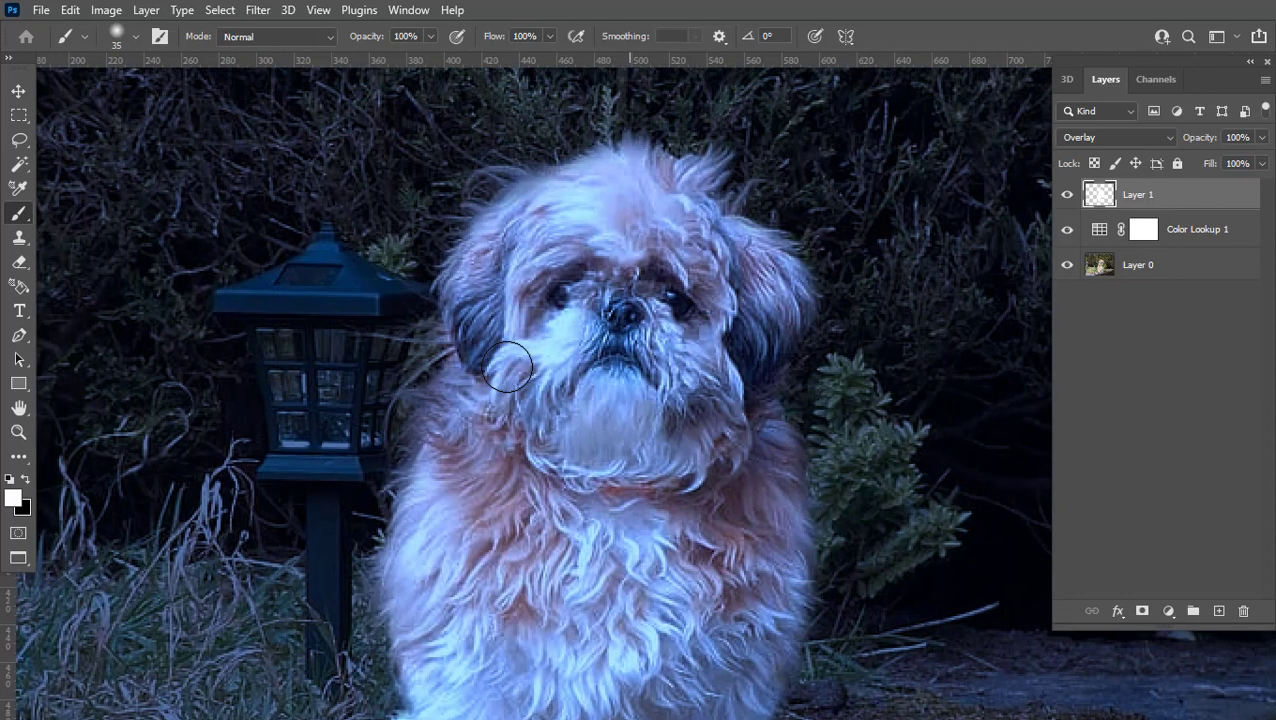
key(ctrl+0)
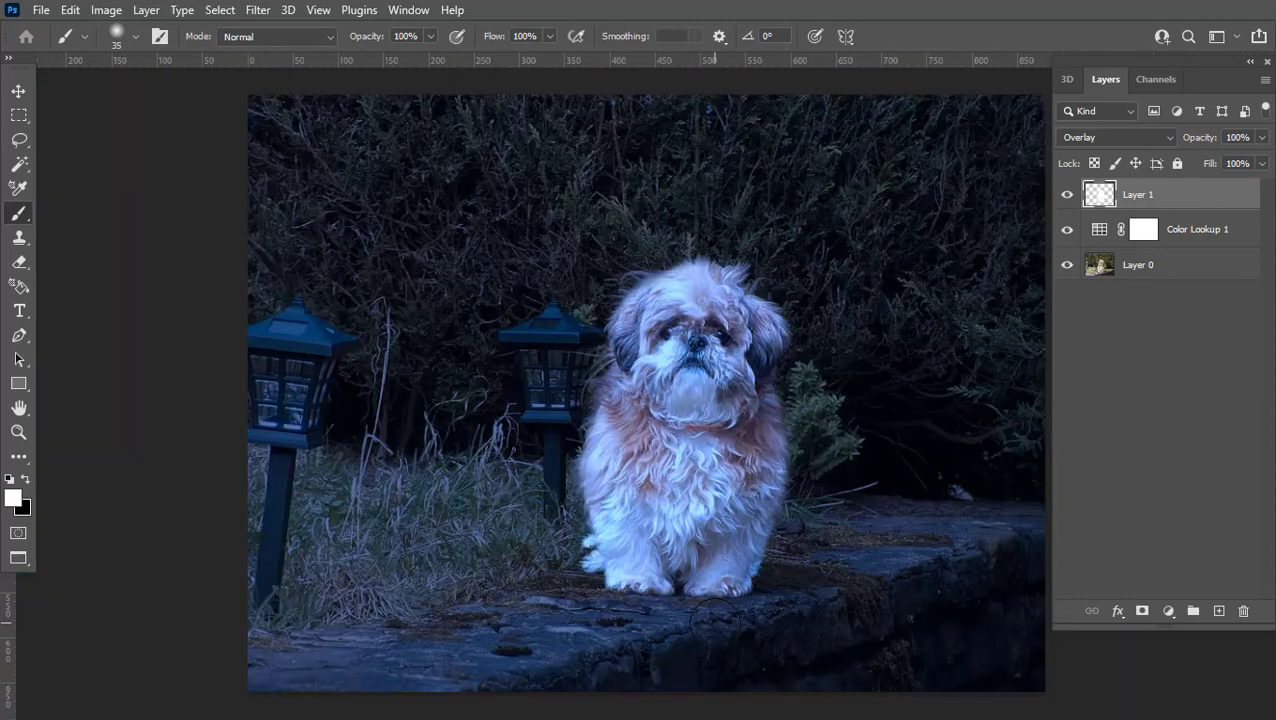
scroll(715, 623, up, 1)
key(ctrl+plus)
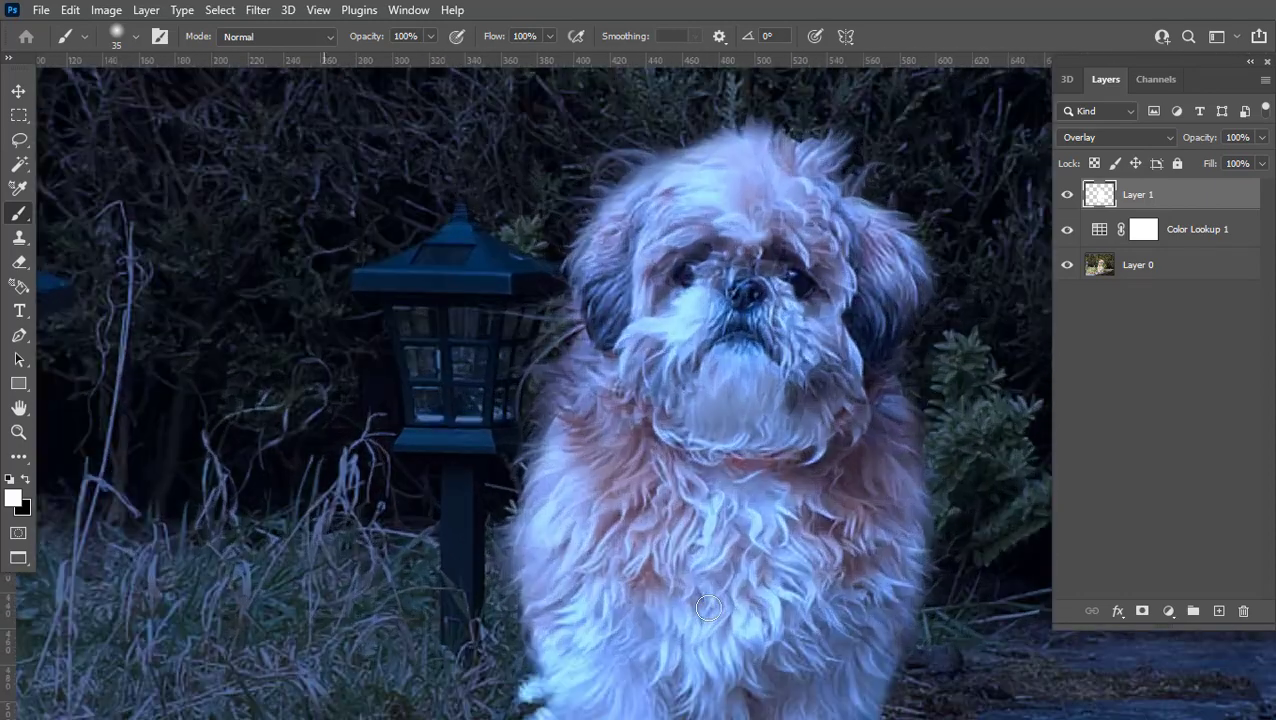
Step: Duplicate Layer 1 and set the copy's opacity to 20%, comparing the image with and without it
right_click(1160, 198)
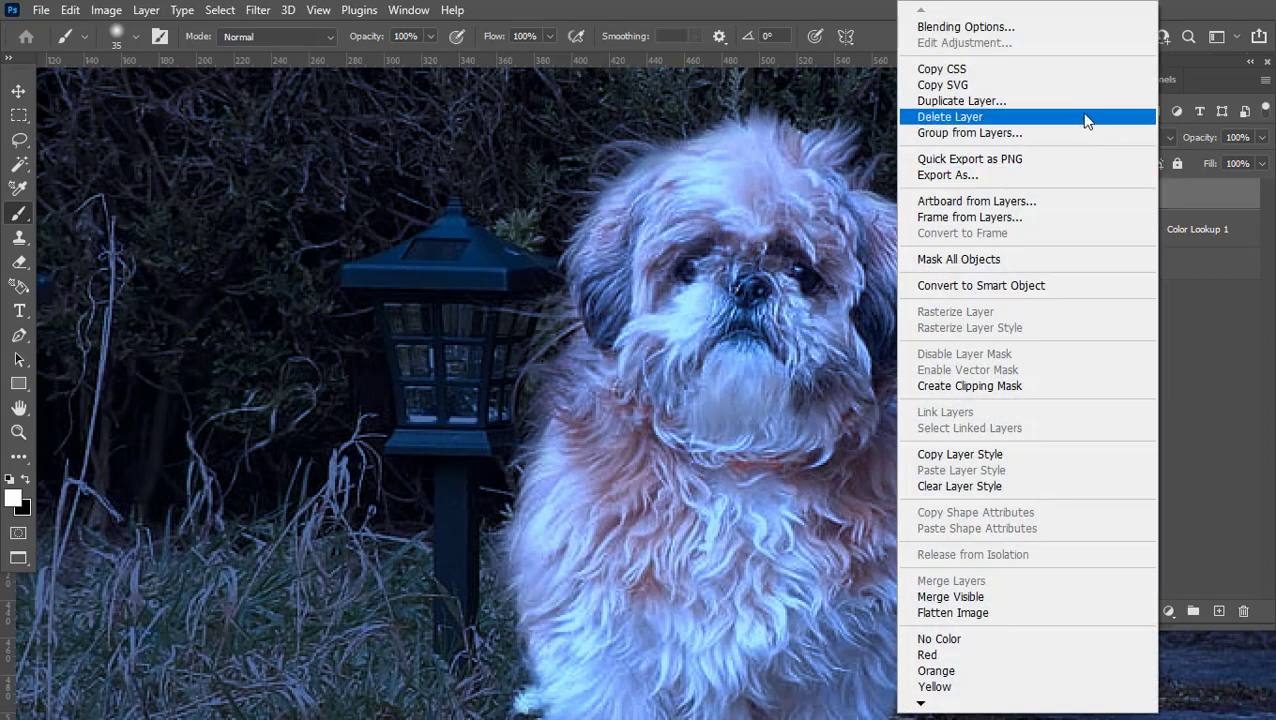
click(1033, 102)
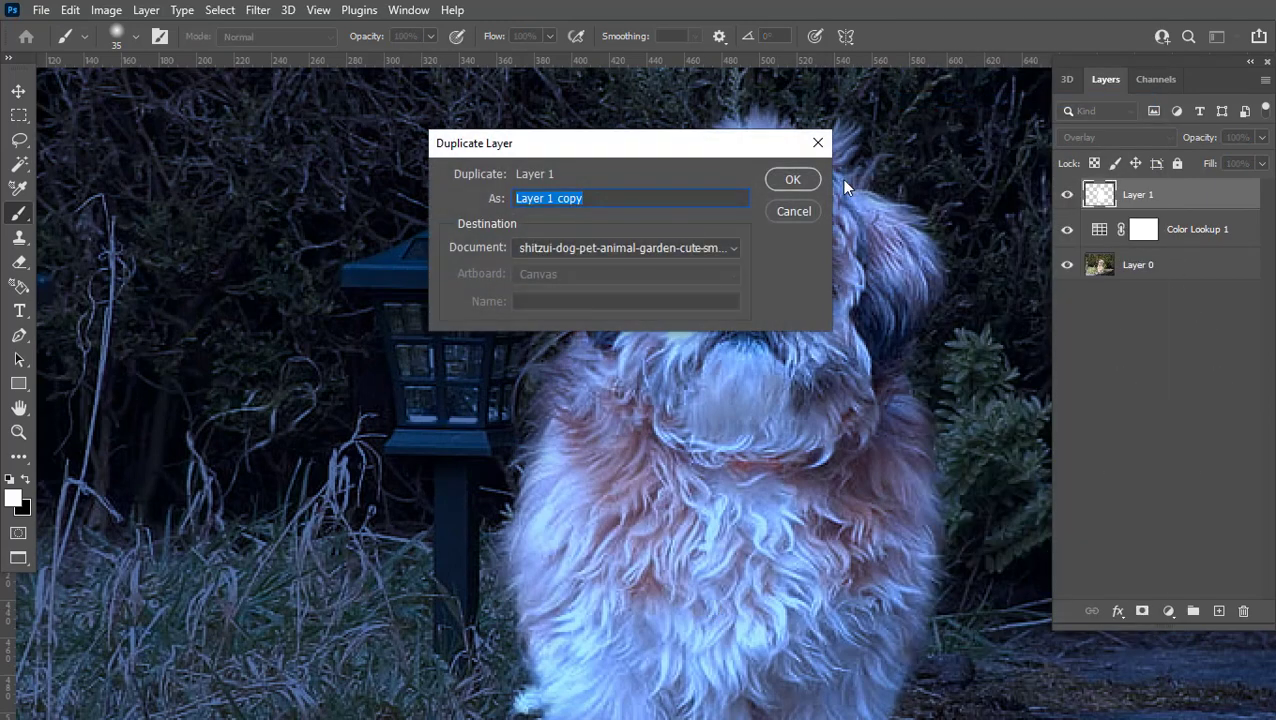
click(793, 180)
key(ctrl+minus)
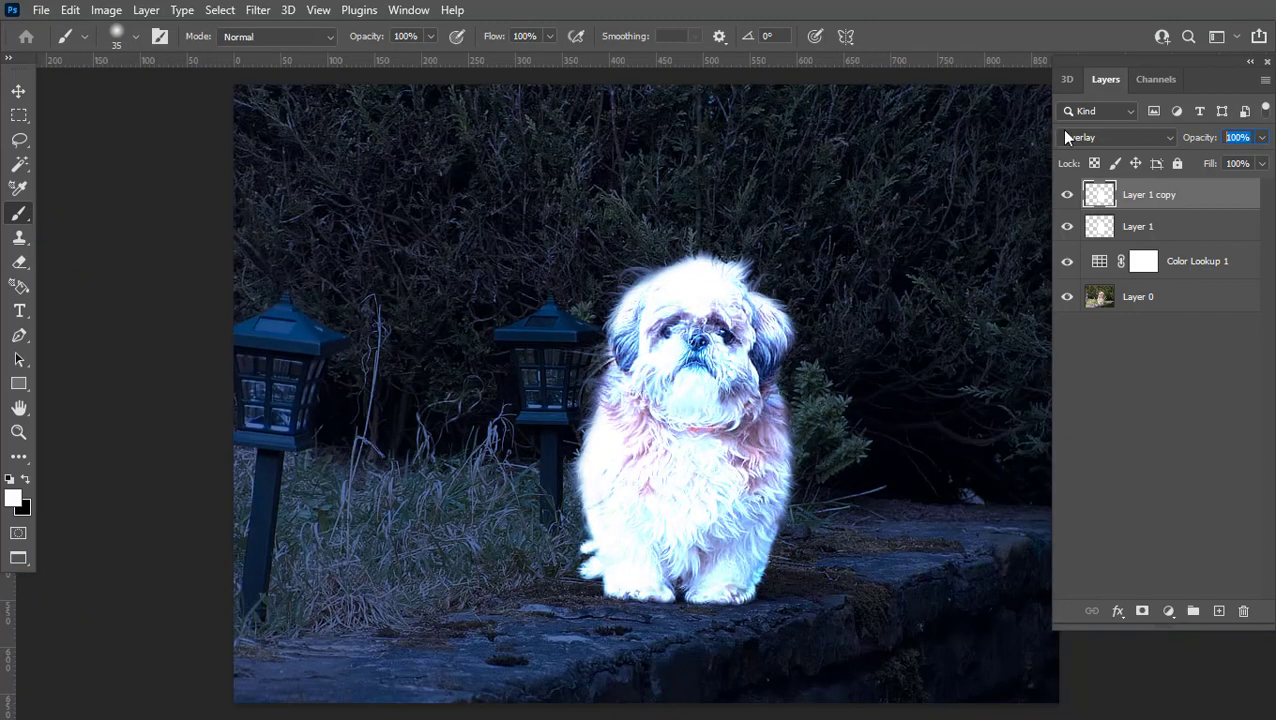
text(20)
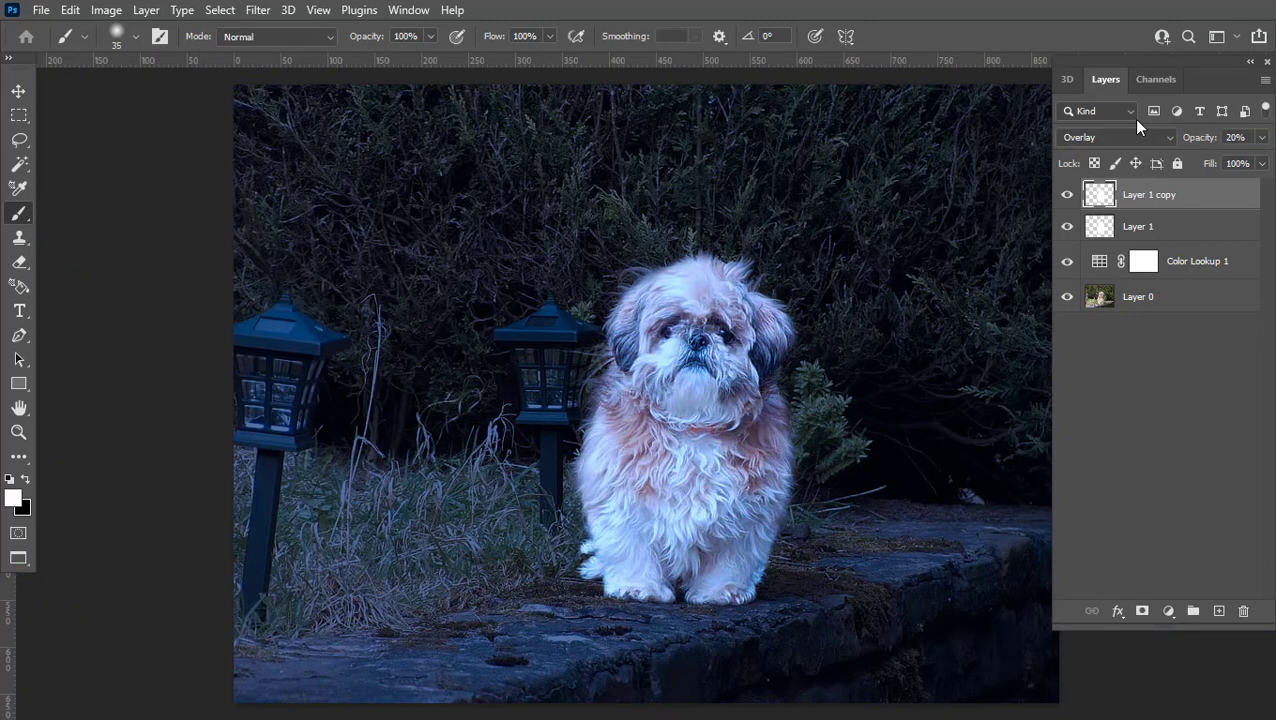
click(1066, 196)
click(1066, 196)
click(1066, 196)
click(1066, 196)
Step: Add a new layer with a soft white glow over the dog's head, brushed at 200 to 250 px and blended in Overlay
click(1219, 612)
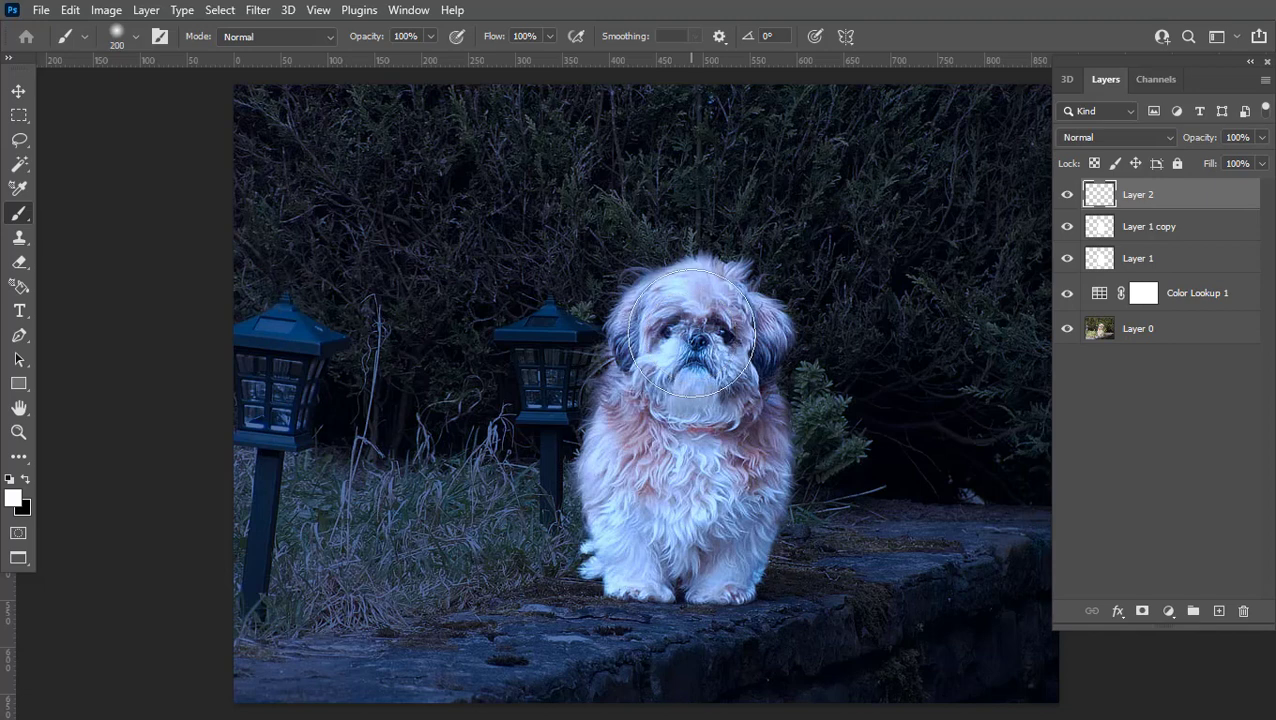
click(693, 325)
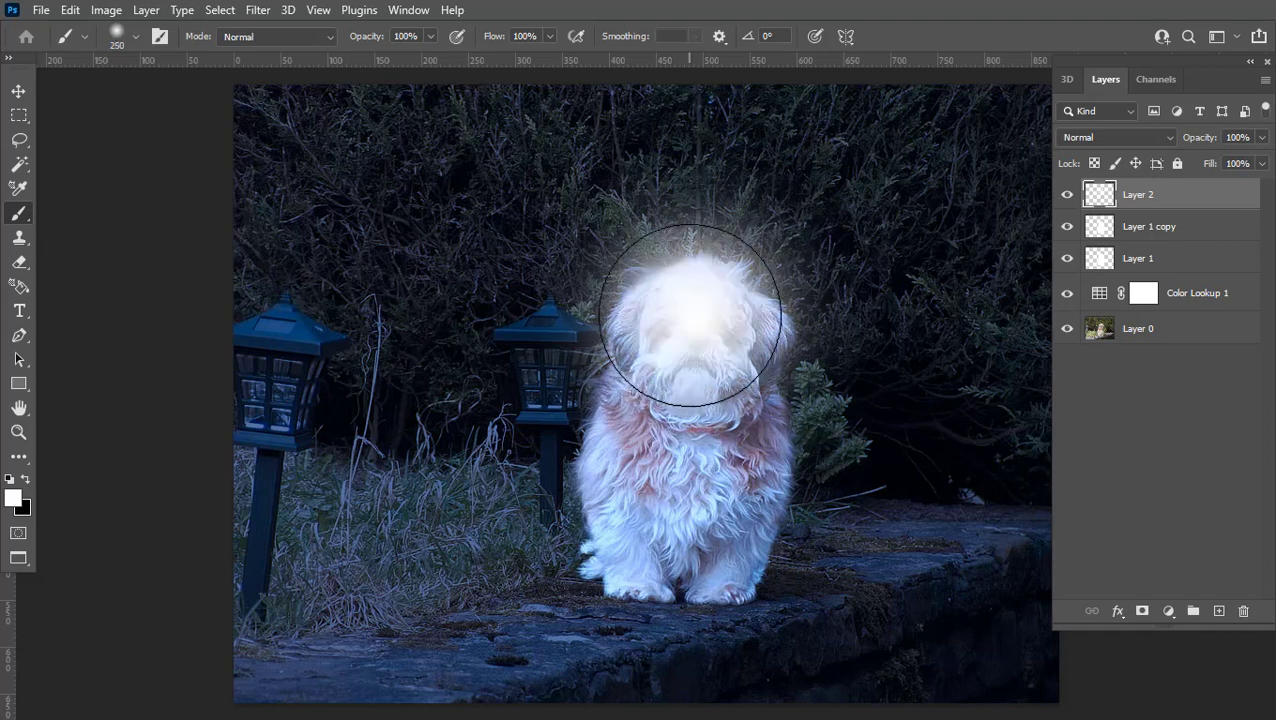
click(670, 360)
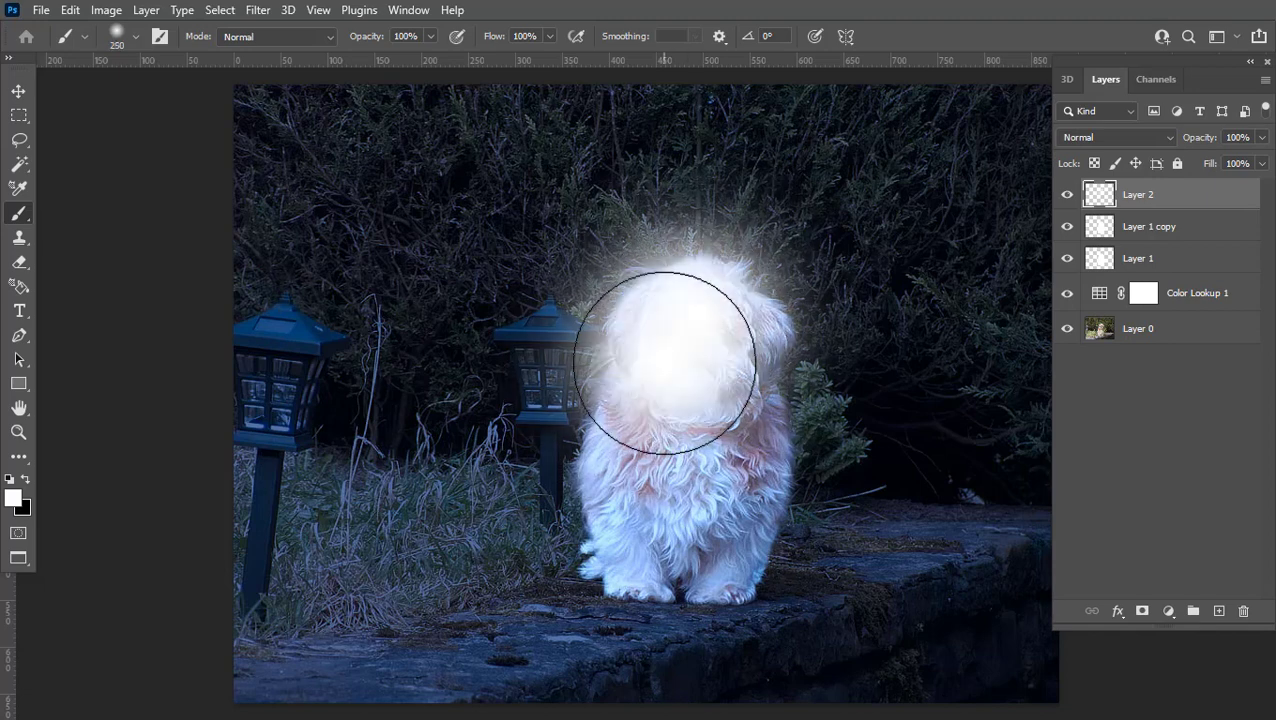
click(1123, 143)
click(1078, 364)
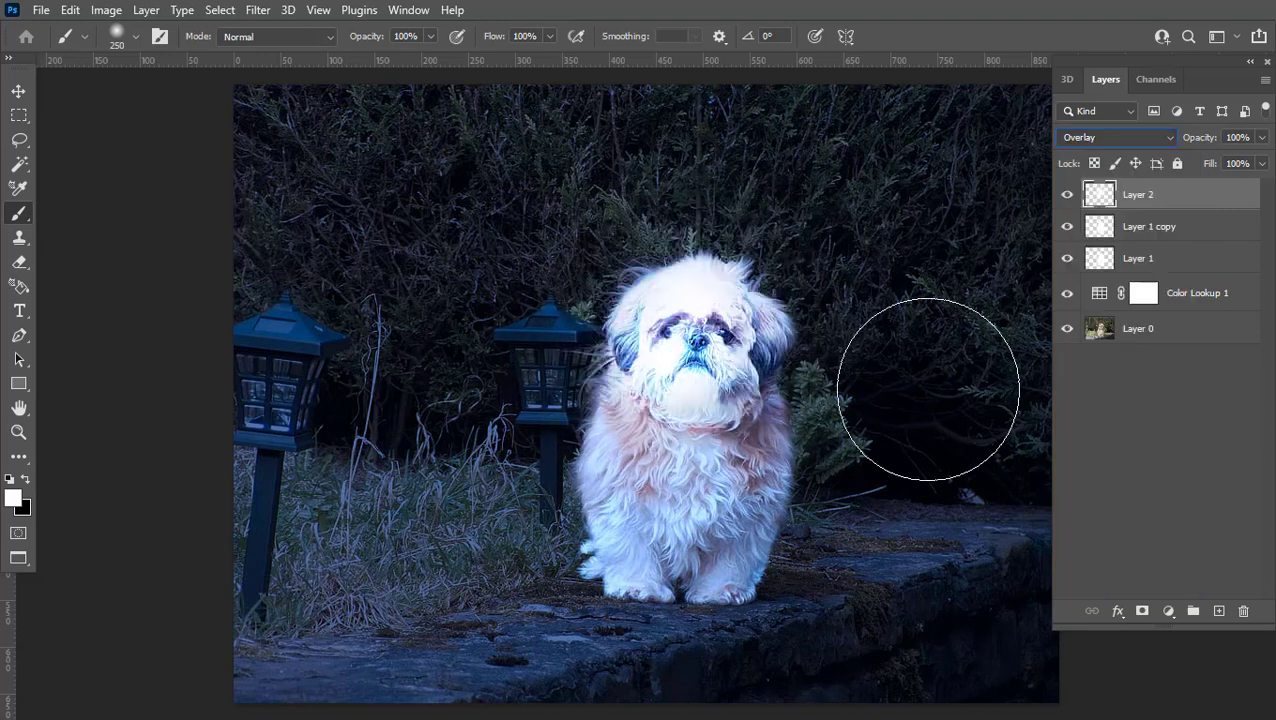
Step: Extend the white glow on Layer 2 over the dog's body, paws and the surrounding ground, resizing the brush as needed
mouse_move(713, 322)
mouse_down()
mouse_move(604, 408)
mouse_move(603, 483)
mouse_move(671, 555)
mouse_move(739, 537)
mouse_move(775, 345)
mouse_move(763, 303)
mouse_move(637, 326)
mouse_move(618, 457)
mouse_move(644, 545)
mouse_move(628, 546)
mouse_move(735, 542)
mouse_up()
key(bracketleft)
key(bracketleft)
key(bracketleft)
key(bracketleft)
key(bracketleft)
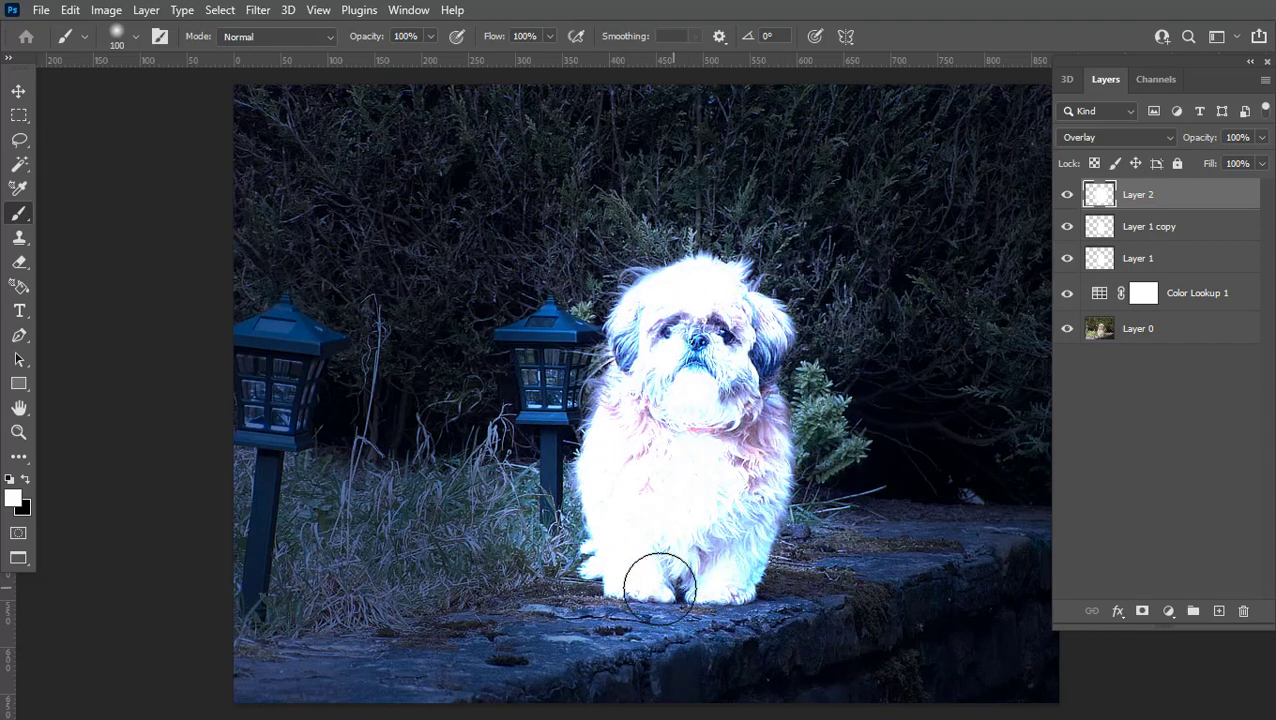
key(ctrl+minus)
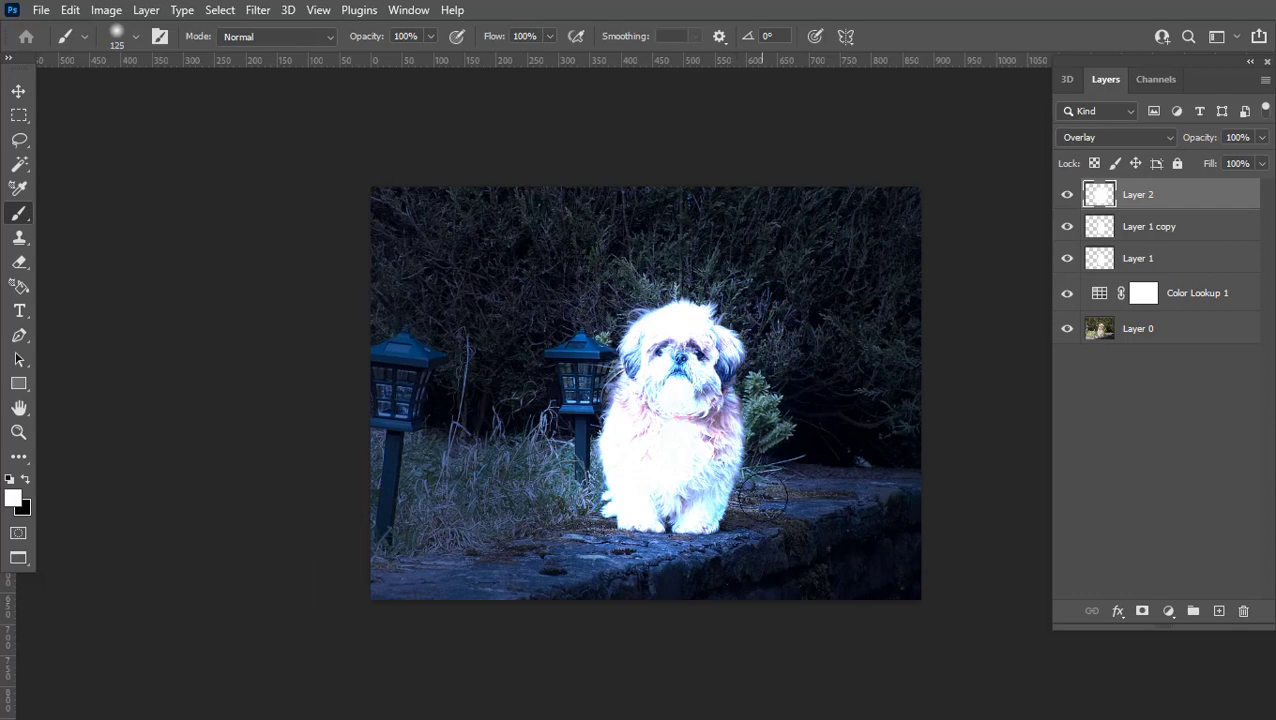
mouse_move(738, 507)
mouse_down()
mouse_move(746, 354)
mouse_move(694, 328)
mouse_move(637, 322)
mouse_move(605, 418)
mouse_move(697, 535)
mouse_up()
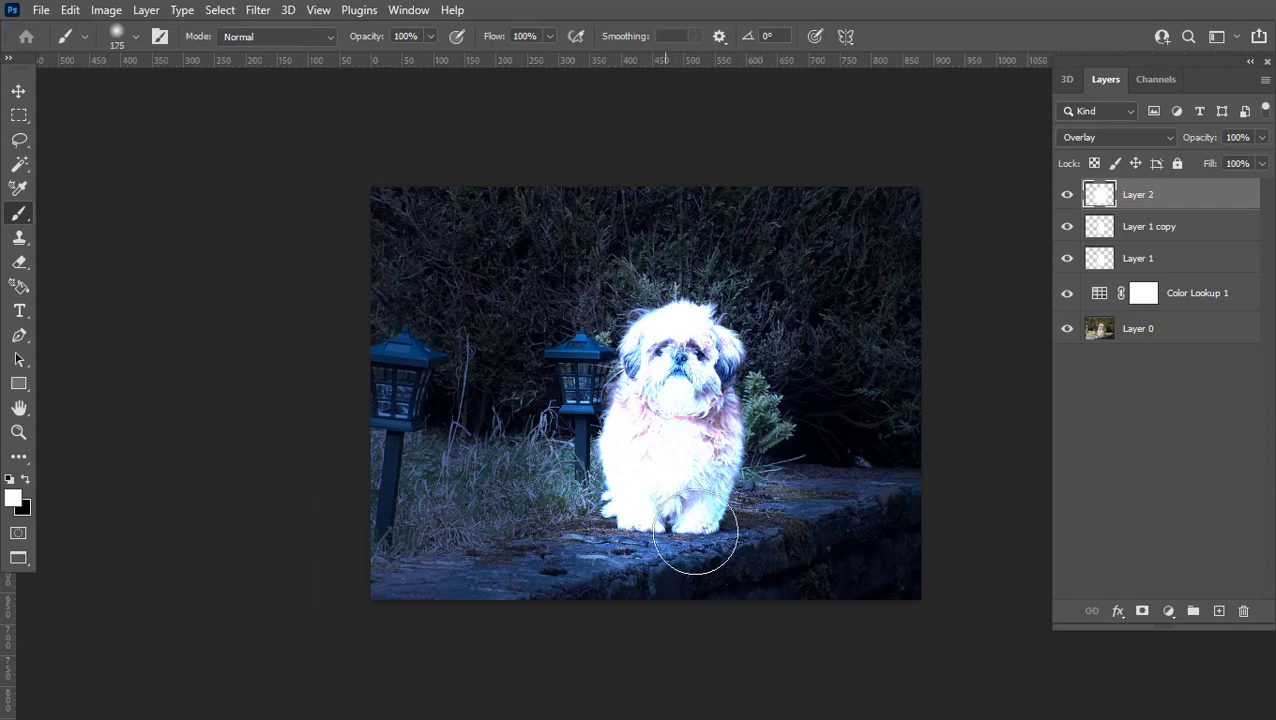
Step: Switch to the soft round Eraser and set its size to 136 px for work on the dog
ctrl+click(683, 437)
ctrl+click(683, 437)
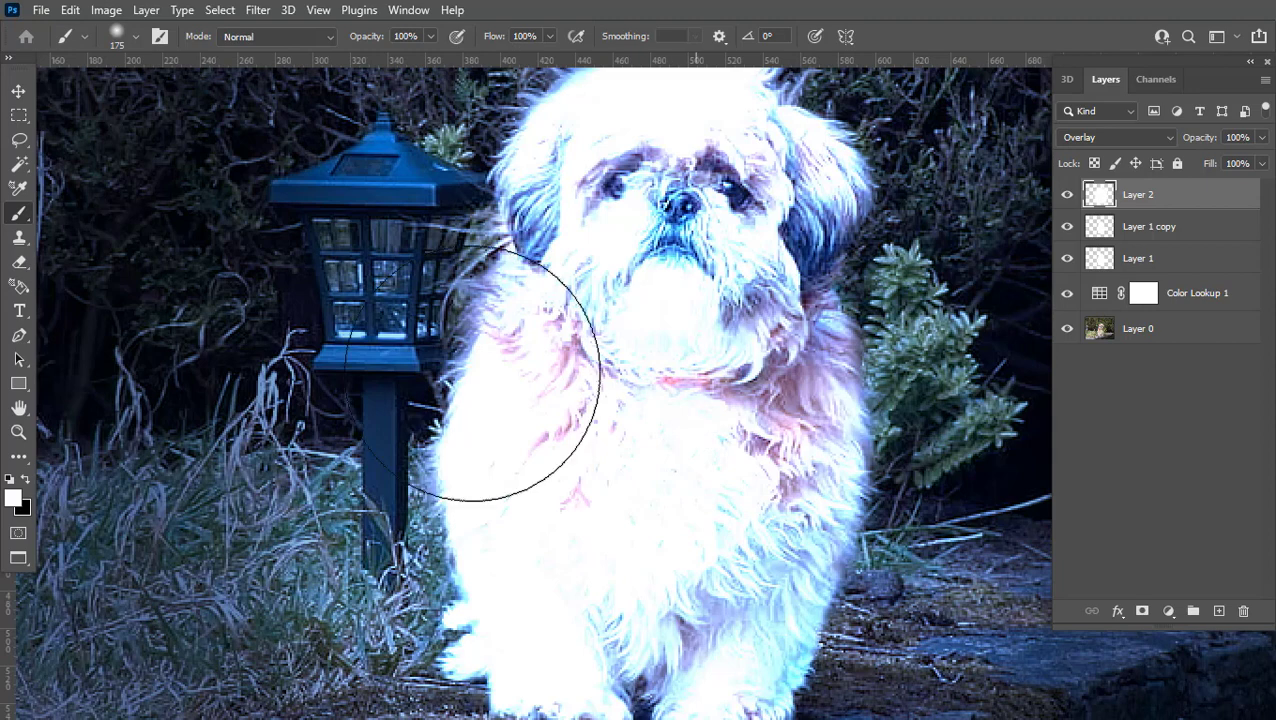
click(17, 265)
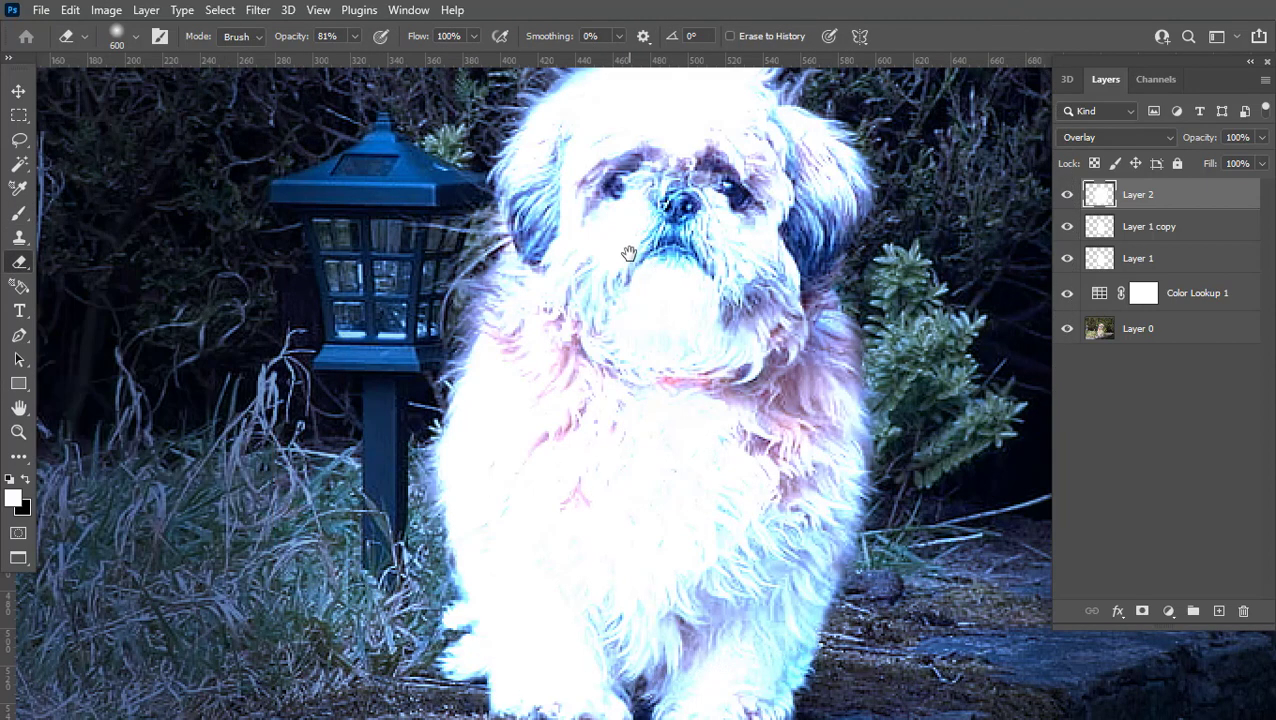
drag(628, 253, 624, 352)
right_click(763, 317)
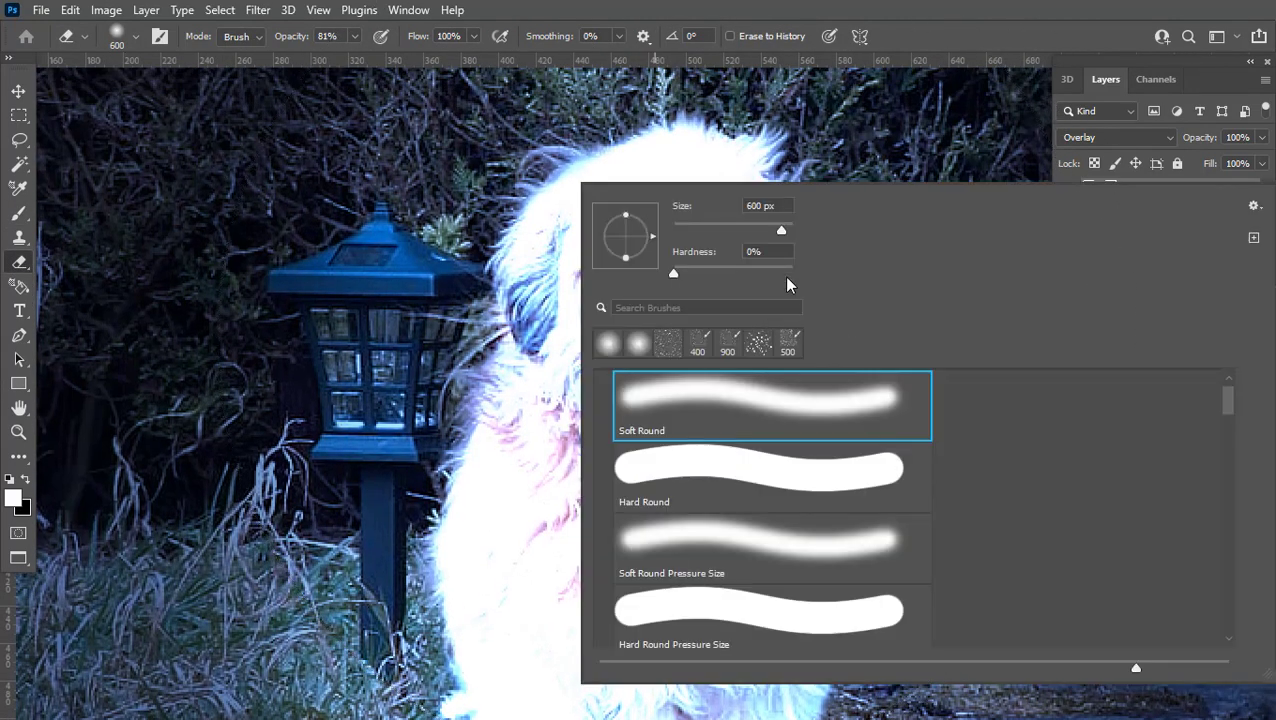
key(Return)
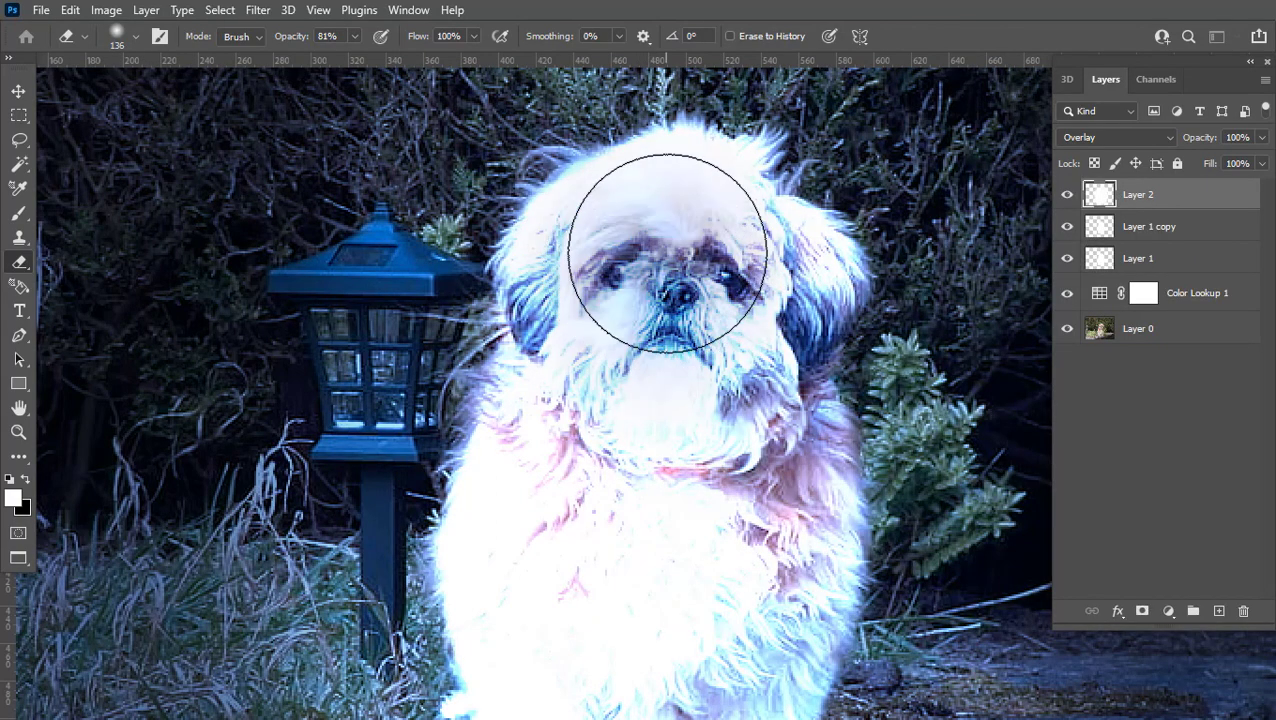
Step: Reduce the eraser to 25 px and erase the Layer 2 glow from the dog's forehead and face
right_click(655, 353)
drag(742, 224, 701, 310)
click(545, 420)
ctrl+click(701, 310)
key(bracketleft)
mouse_move(698, 210)
mouse_down()
mouse_move(575, 214)
mouse_move(513, 249)
mouse_move(458, 364)
mouse_move(439, 375)
mouse_move(634, 244)
mouse_move(501, 257)
mouse_move(660, 251)
mouse_move(751, 182)
mouse_move(794, 175)
mouse_move(680, 166)
mouse_move(661, 312)
mouse_up()
key(bracketleft)
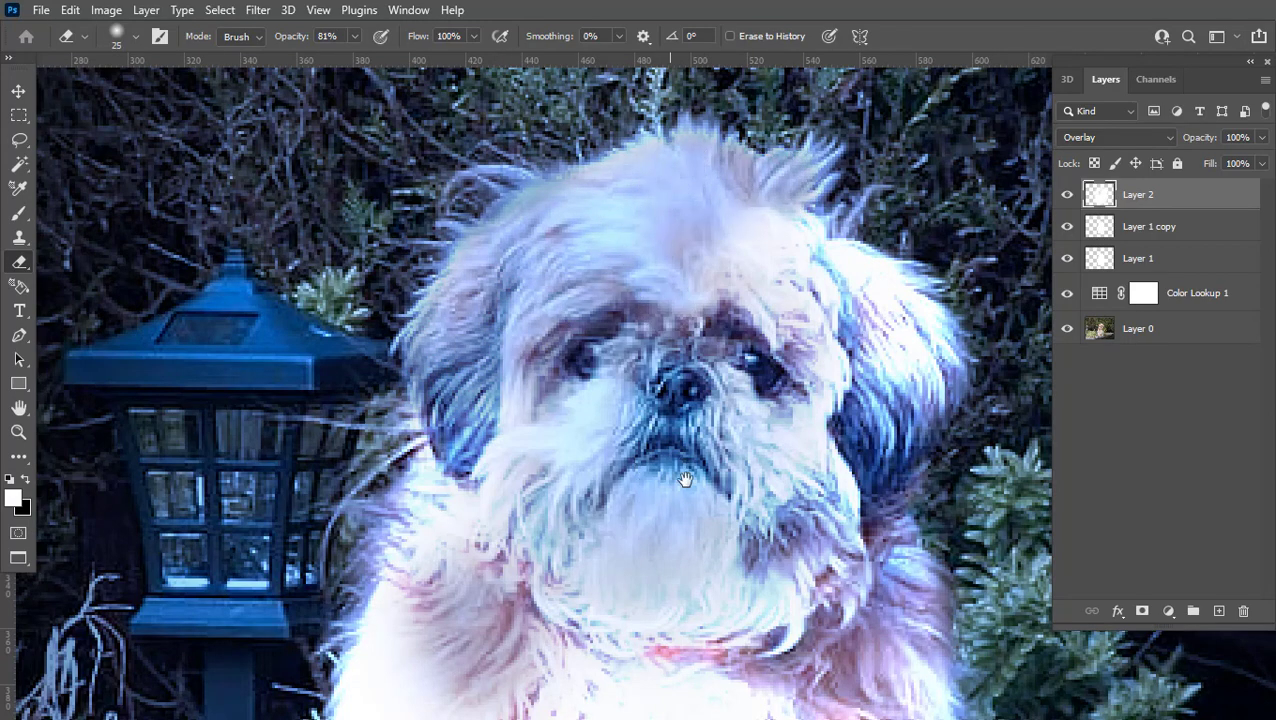
Step: Erase the Layer 2 glow from the rest of the dog's head, both ears and the neck fur
drag(683, 478, 578, 433)
mouse_move(666, 205)
mouse_down()
mouse_move(789, 253)
mouse_move(815, 277)
mouse_move(660, 260)
mouse_move(740, 320)
mouse_move(690, 450)
mouse_move(766, 330)
mouse_move(360, 520)
mouse_move(322, 280)
mouse_up()
mouse_move(745, 195)
mouse_down()
mouse_move(720, 320)
mouse_move(747, 202)
mouse_move(504, 276)
mouse_move(481, 507)
mouse_move(340, 300)
mouse_up()
drag(313, 374, 473, 464)
mouse_move(460, 300)
mouse_down()
mouse_move(452, 197)
mouse_move(380, 480)
mouse_move(419, 496)
mouse_move(564, 276)
mouse_move(538, 688)
mouse_up()
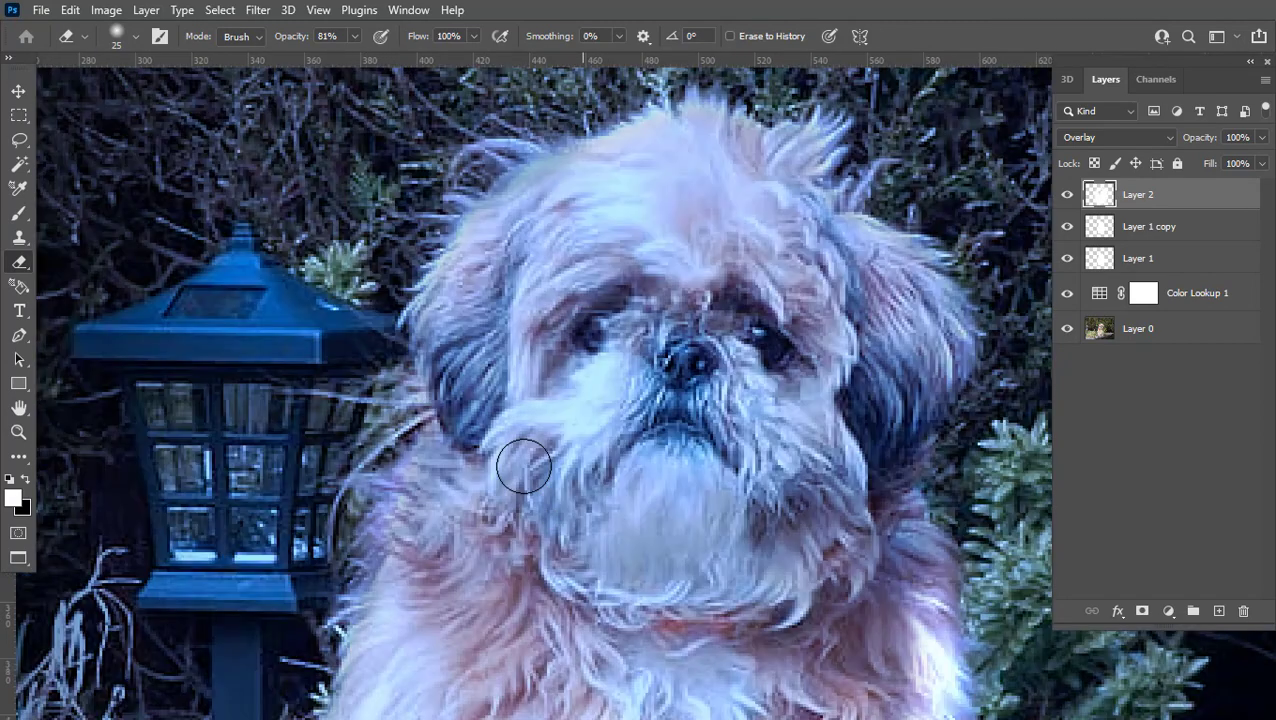
Step: Erase the Layer 2 glow from the dog's shoulders, chest and flank
mouse_move(696, 524)
mouse_down()
mouse_move(544, 202)
mouse_move(555, 204)
mouse_up()
mouse_move(783, 296)
mouse_down()
mouse_move(746, 464)
mouse_move(787, 311)
mouse_move(650, 410)
mouse_move(500, 430)
mouse_move(290, 400)
mouse_move(412, 328)
mouse_up()
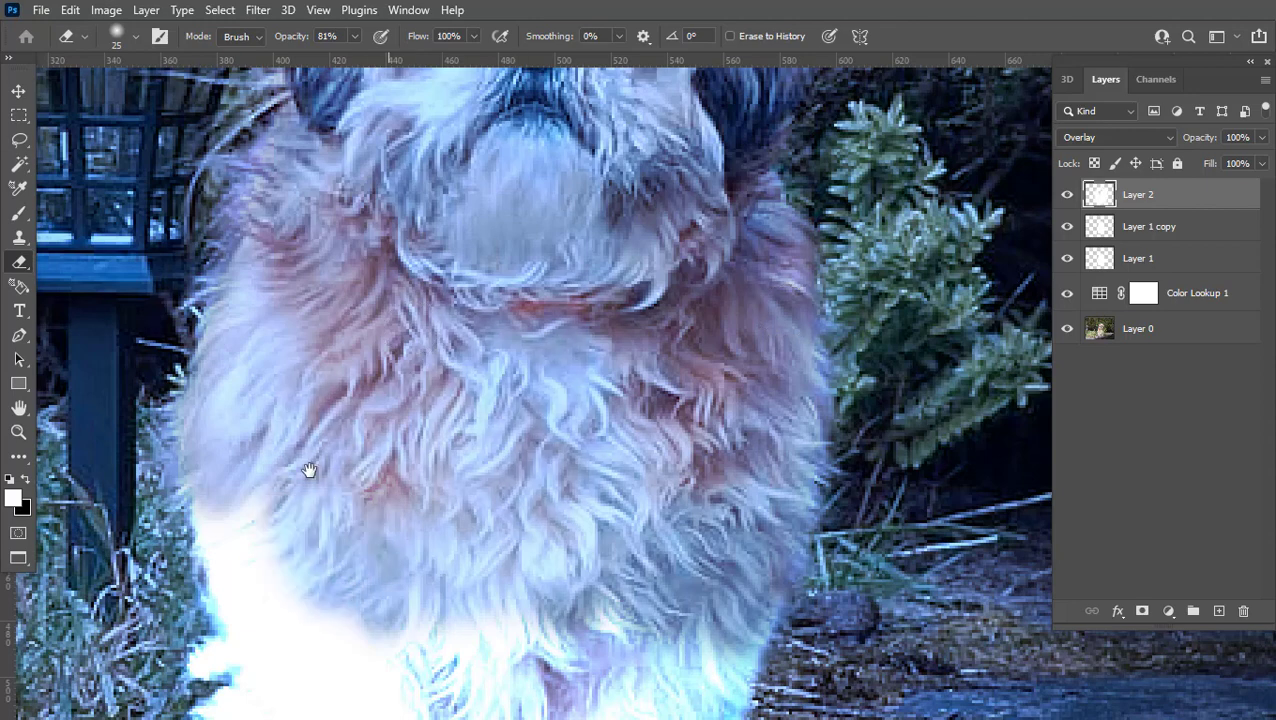
drag(309, 470, 499, 170)
mouse_move(407, 262)
mouse_down()
mouse_move(433, 262)
mouse_move(446, 490)
mouse_up()
Step: Erase the Layer 2 glow from the dog's legs, paws and lower edges, adjusting the eraser size
key(bracketleft)
key(bracketleft)
key(bracketright)
drag(600, 400, 630, 556)
mouse_move(664, 509)
mouse_down()
mouse_move(638, 515)
mouse_move(709, 562)
mouse_move(850, 565)
mouse_move(735, 585)
mouse_up()
key(bracketleft)
drag(886, 544, 746, 589)
mouse_move(780, 480)
mouse_down()
mouse_move(748, 589)
mouse_move(720, 530)
mouse_move(670, 520)
mouse_move(630, 490)
mouse_up()
Step: Enlarge the eraser to 40 px and clear the remaining Layer 2 glow from the dog's body
key(bracketright)
key(bracketright)
key(bracketright)
key(bracketright)
key(bracketright)
drag(462, 495, 461, 496)
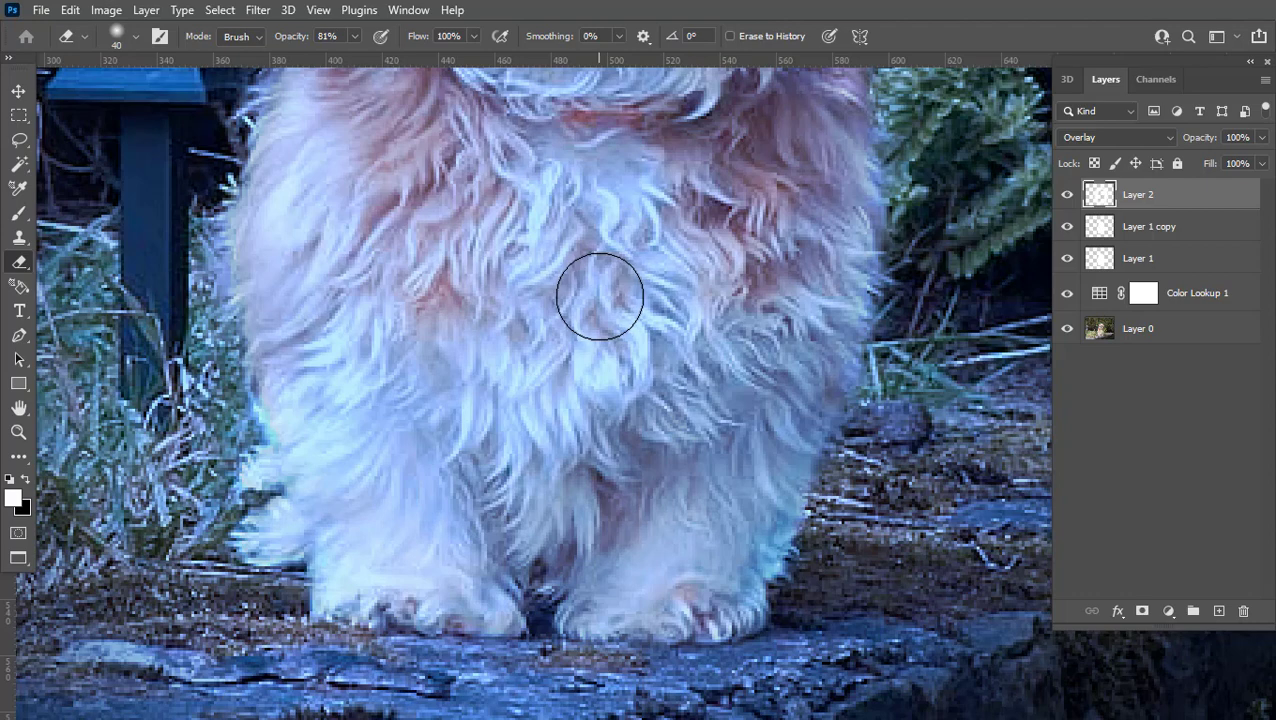
drag(487, 265, 535, 516)
Step: Examine the dog's fur from head to paws and the whole image for leftover glow
key(ctrl+minus)
drag(614, 290, 607, 417)
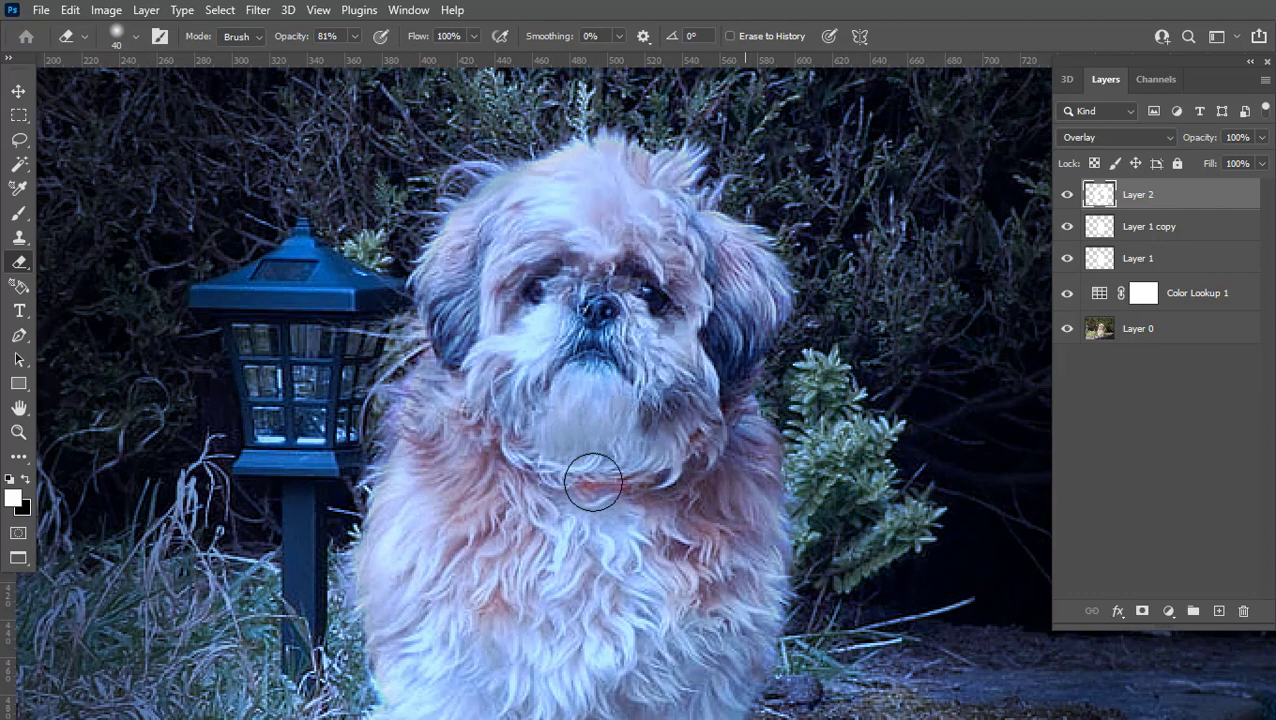
scroll(560, 370, down, 3)
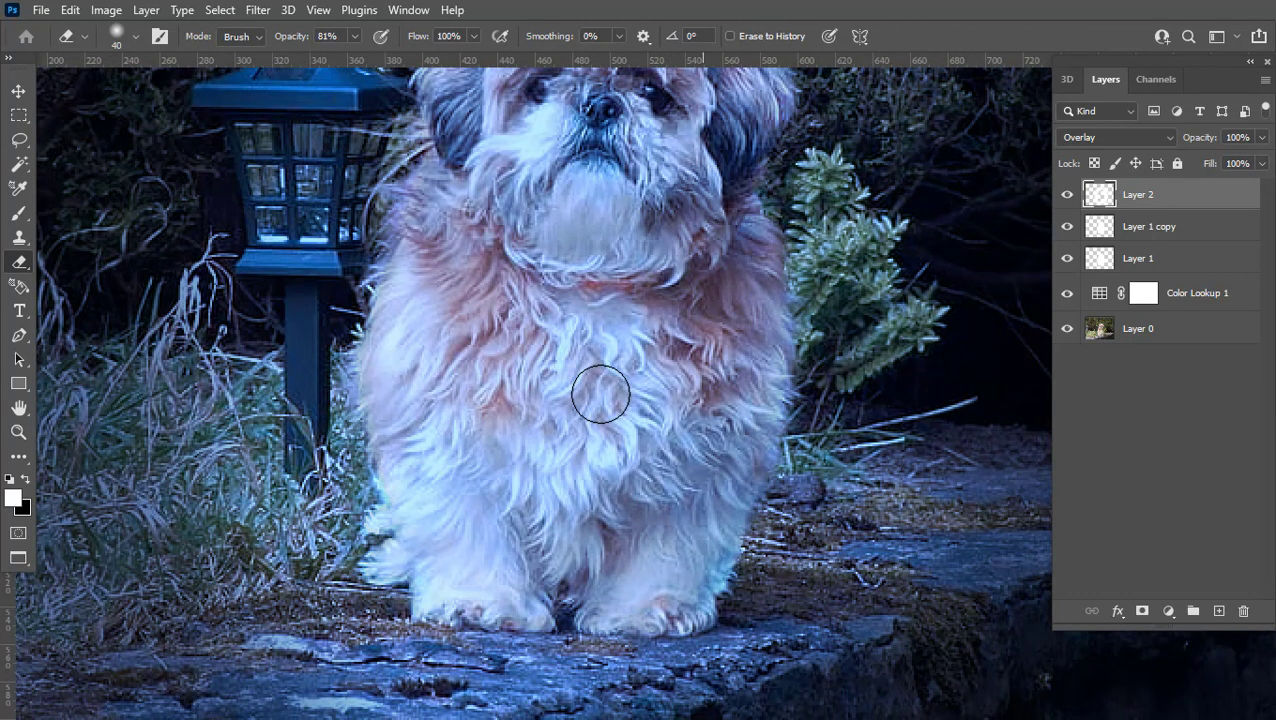
key(bracketleft)
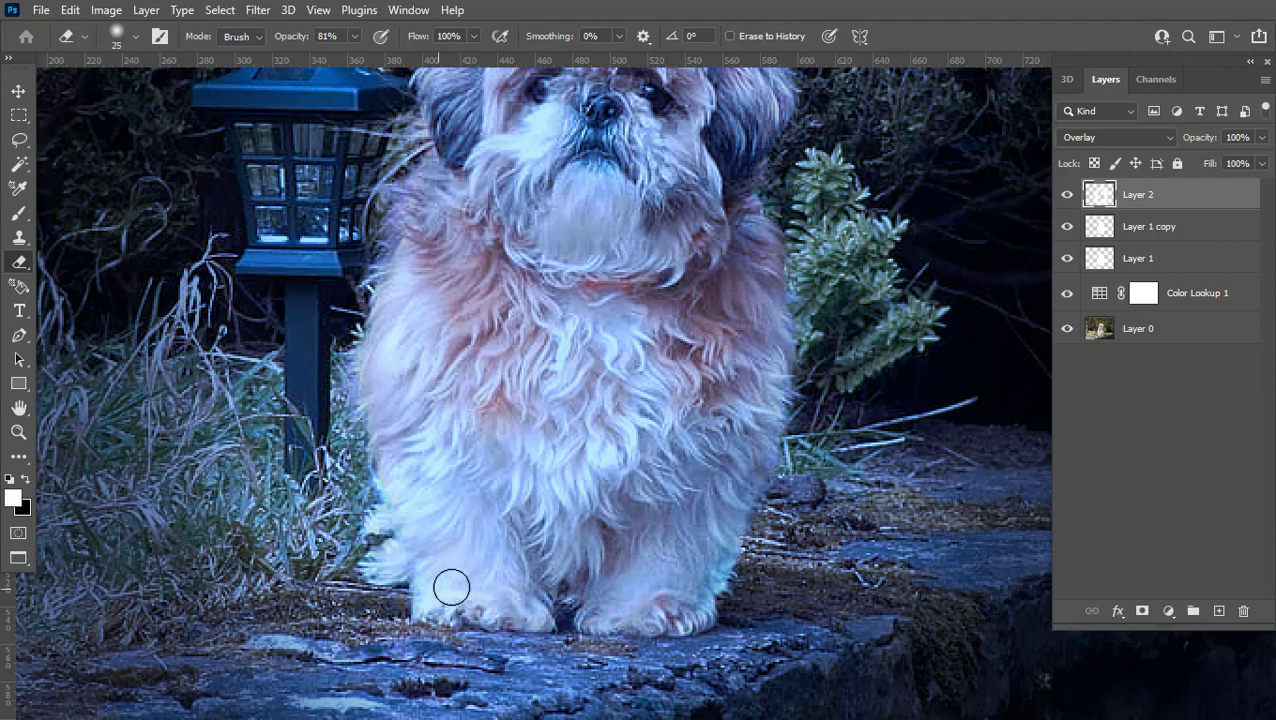
key(bracketright)
scroll(584, 427, up, 3)
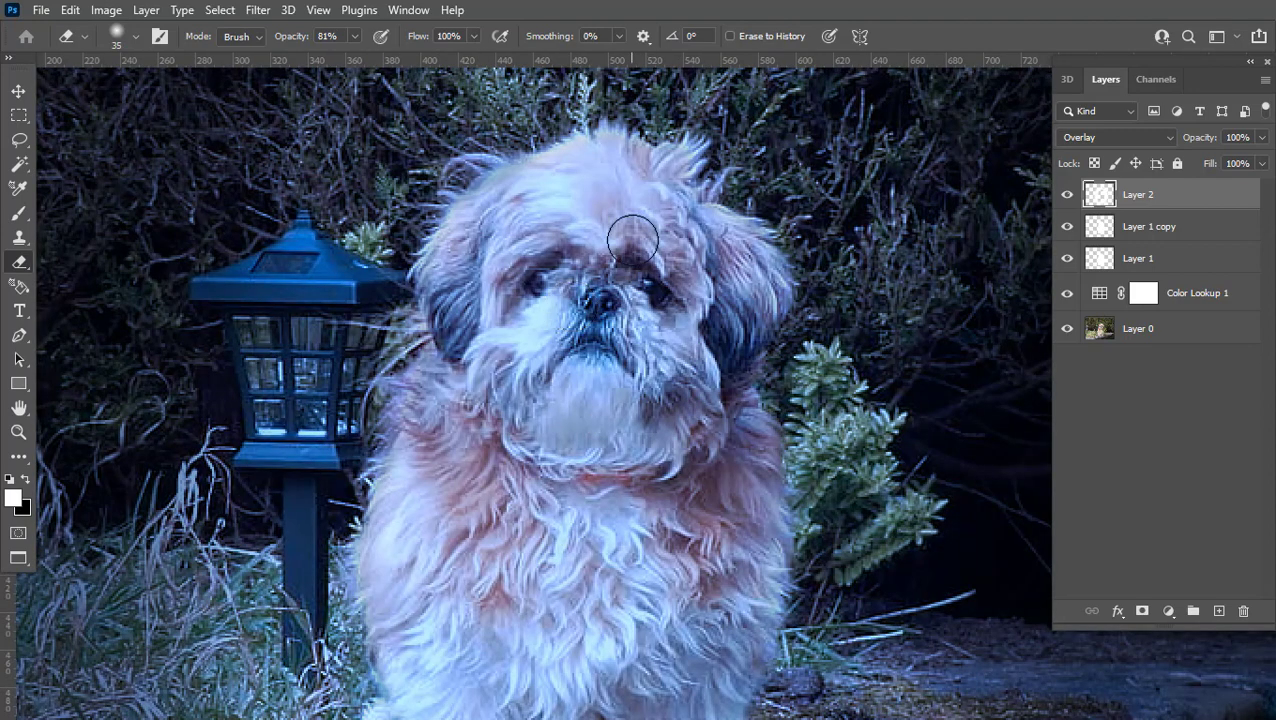
scroll(633, 238, down, 5)
scroll(644, 391, up, 2)
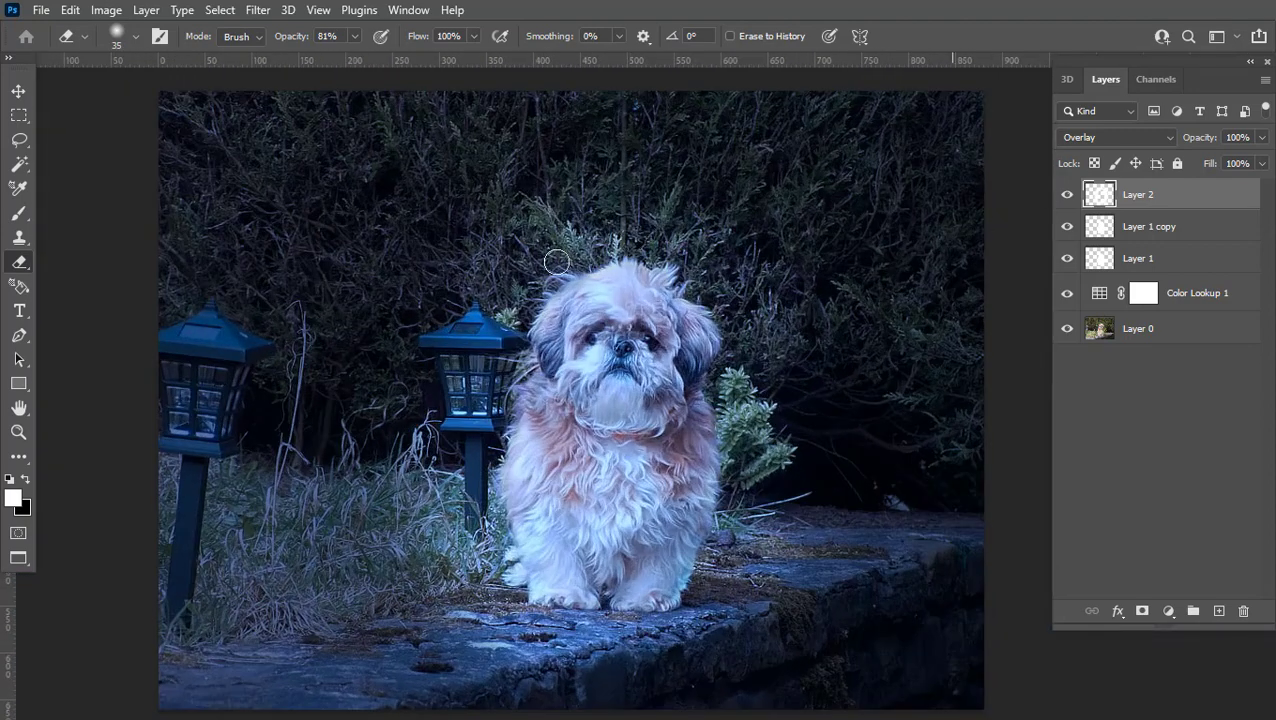
Step: Duplicate Layer 2 to strengthen the glow around the dog
right_click(1141, 192)
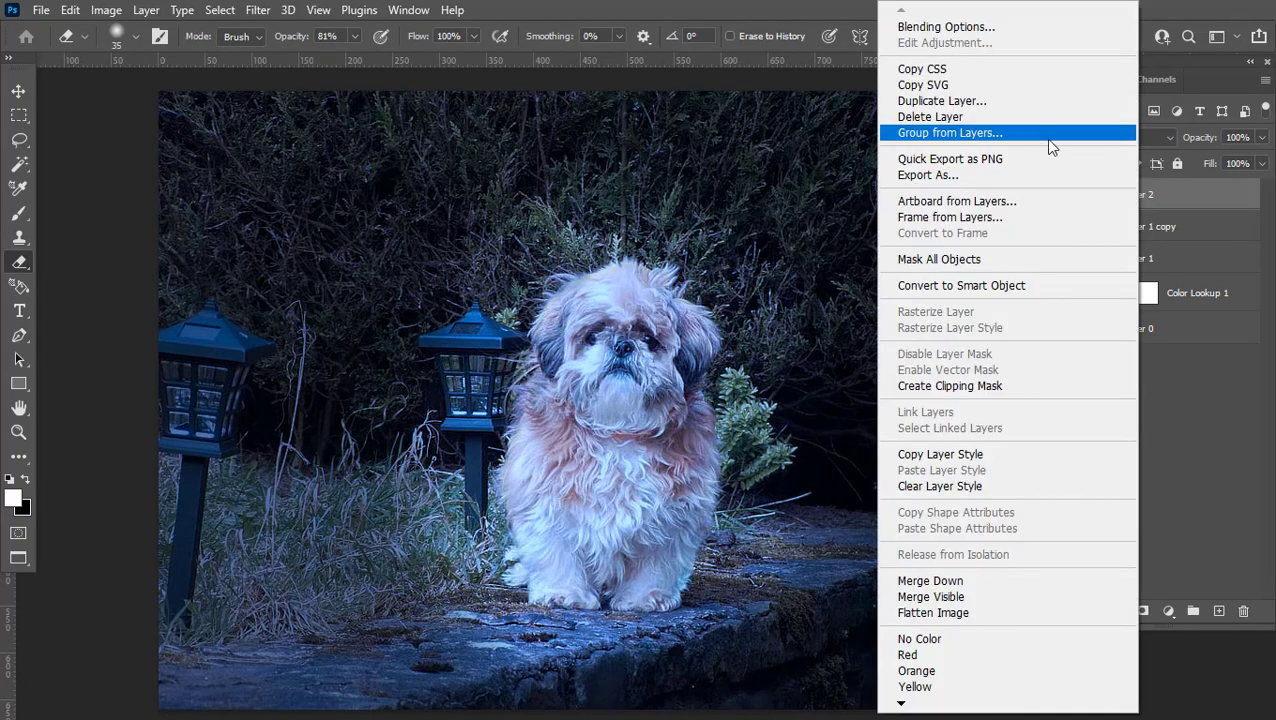
click(1005, 106)
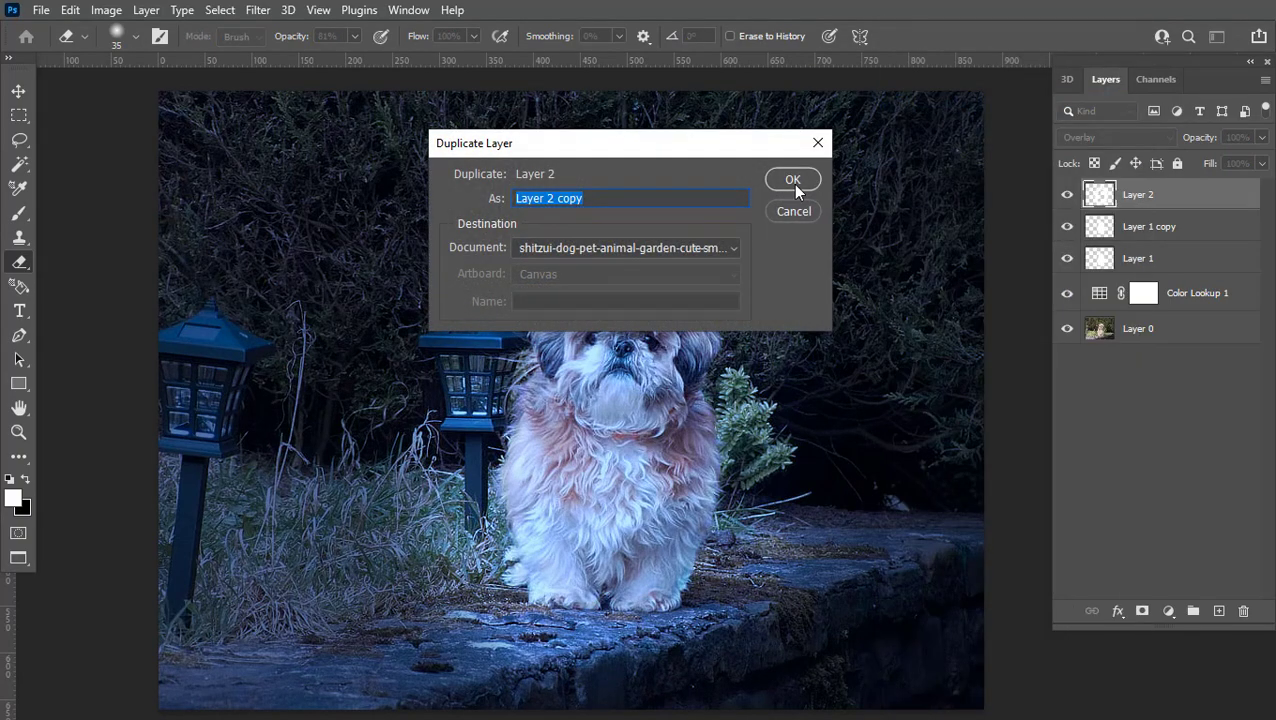
click(793, 183)
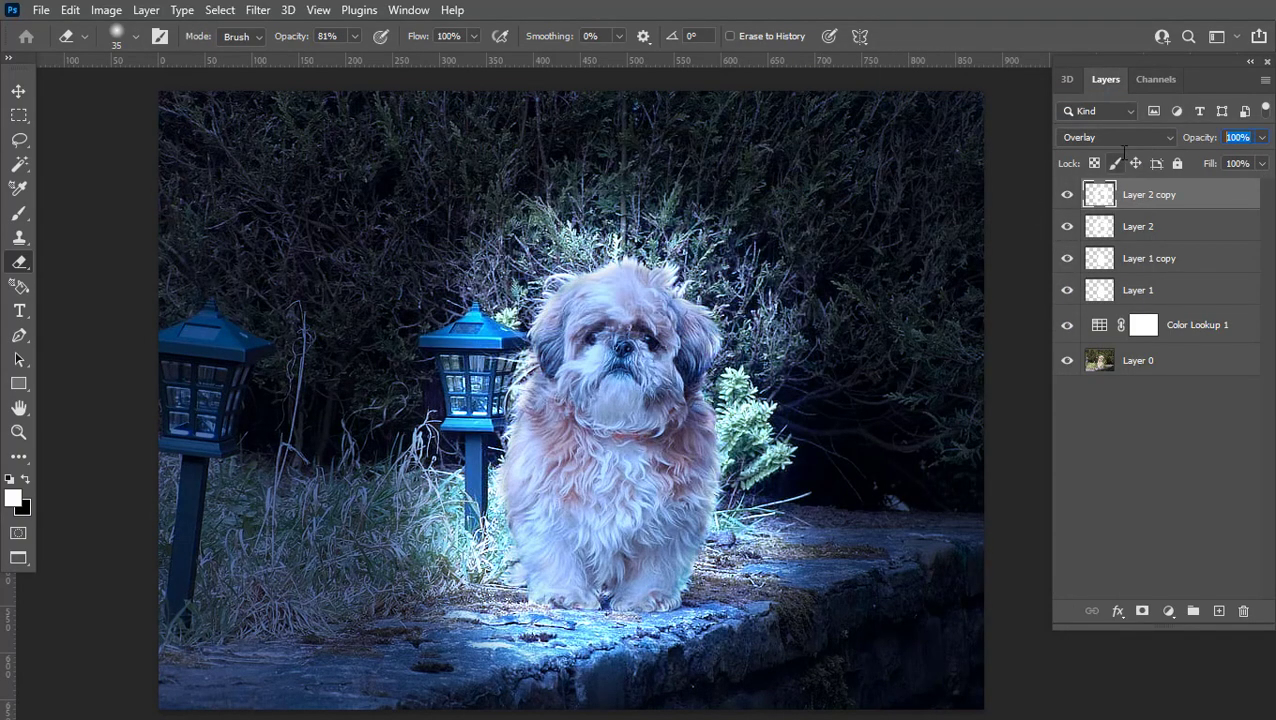
Step: Set the opacity of the Layer 2 copy to 20% and compare the image with and without that layer
text(20)
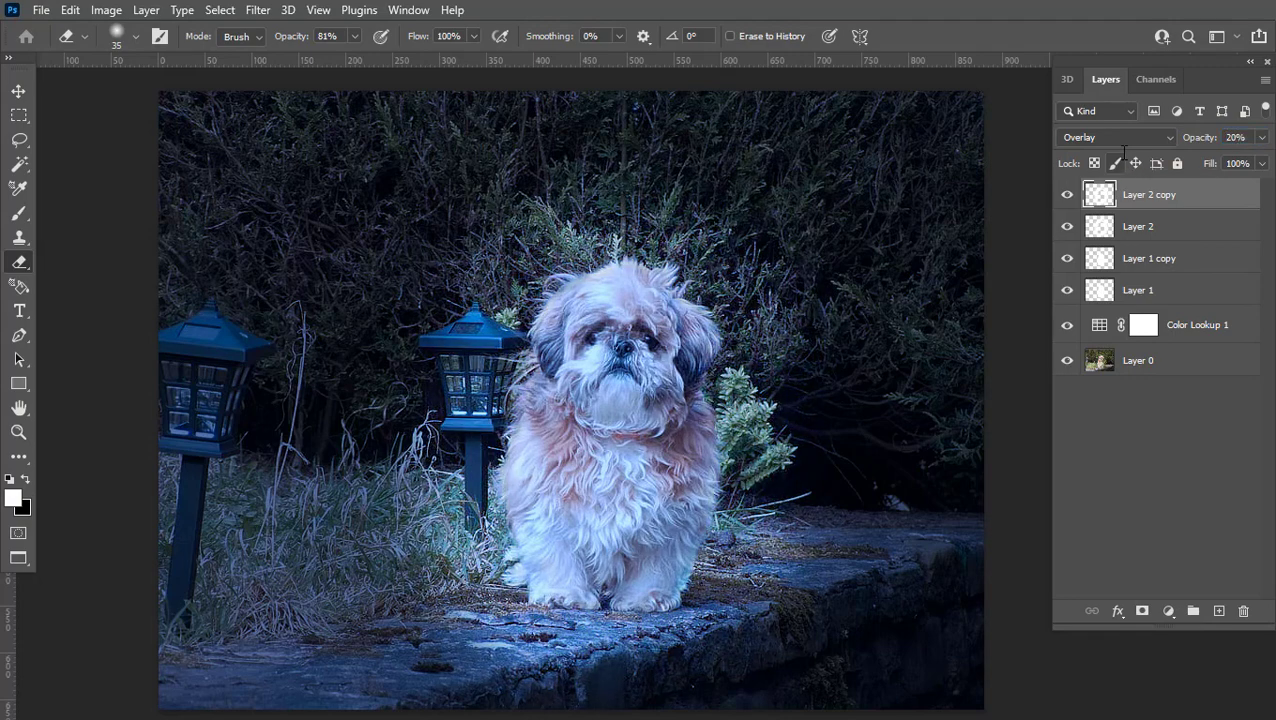
click(1067, 198)
click(1067, 198)
click(1067, 198)
click(1067, 198)
mouse_move(677, 352)
mouse_down()
mouse_move(726, 332)
mouse_move(697, 354)
mouse_up()
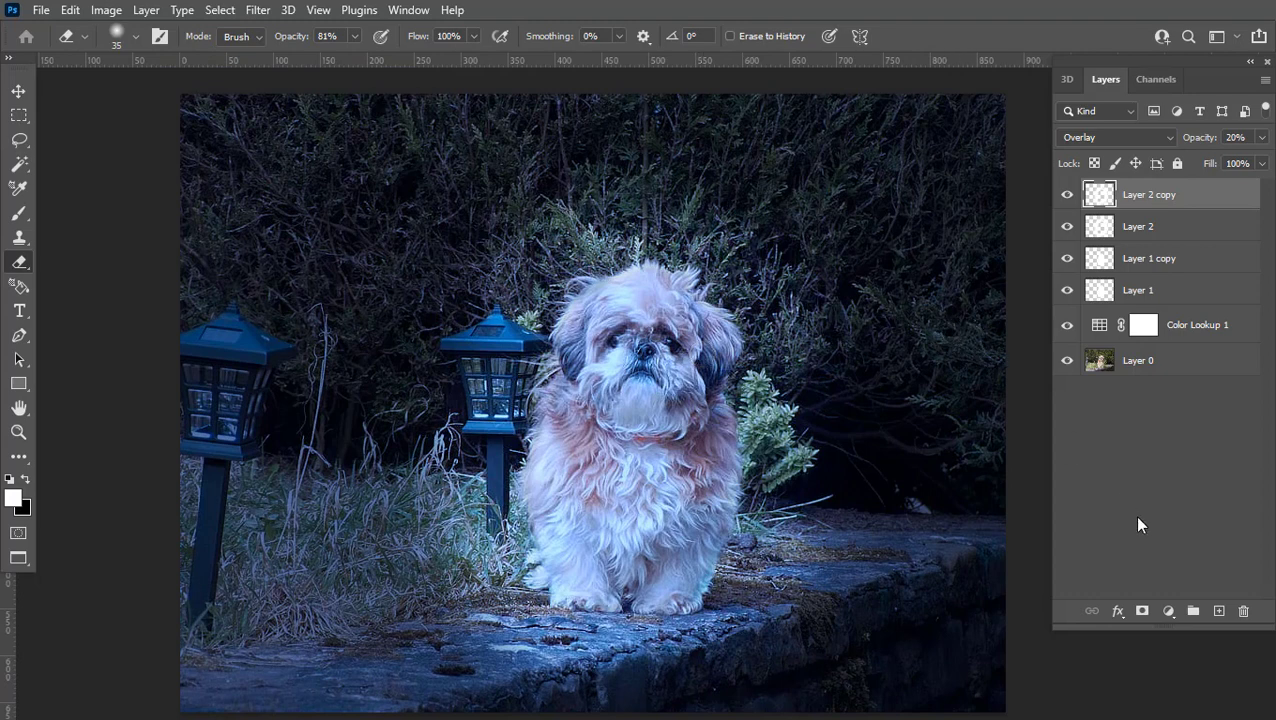
Step: Create a new layer above the glow layers and make rectangular selections around both lantern heads
click(1218, 612)
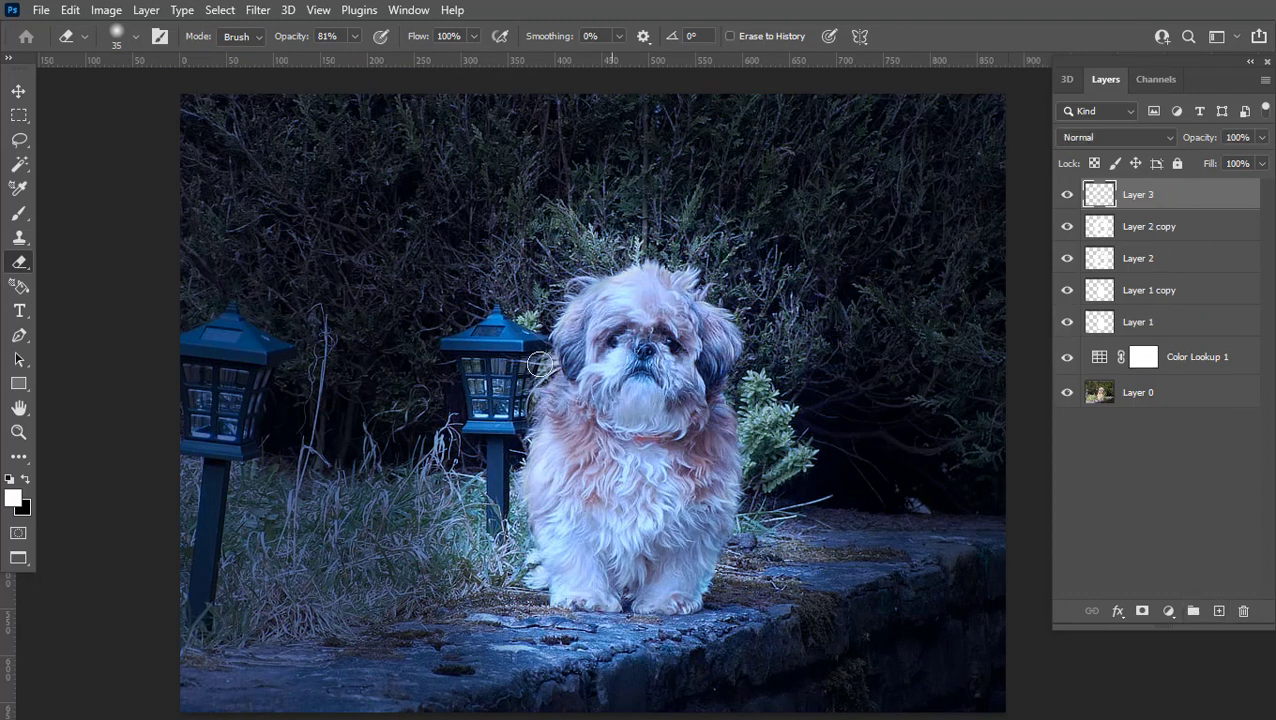
scroll(459, 375, up, 3)
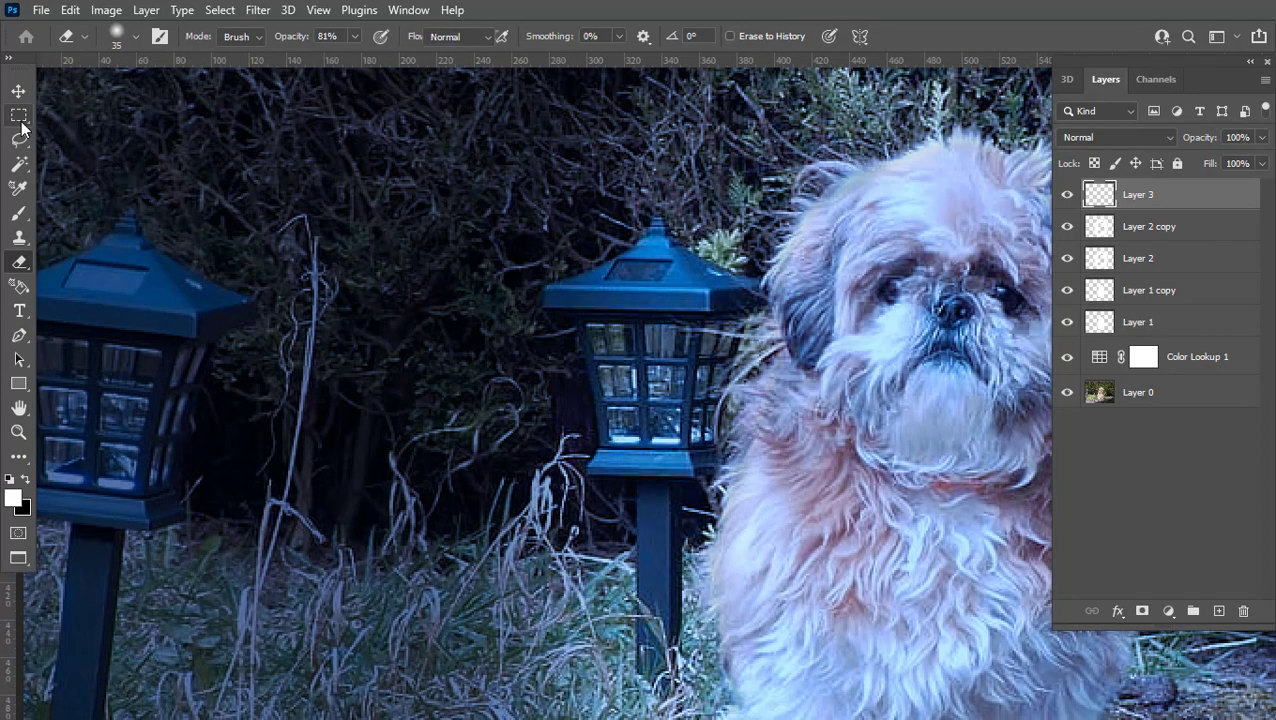
click(21, 119)
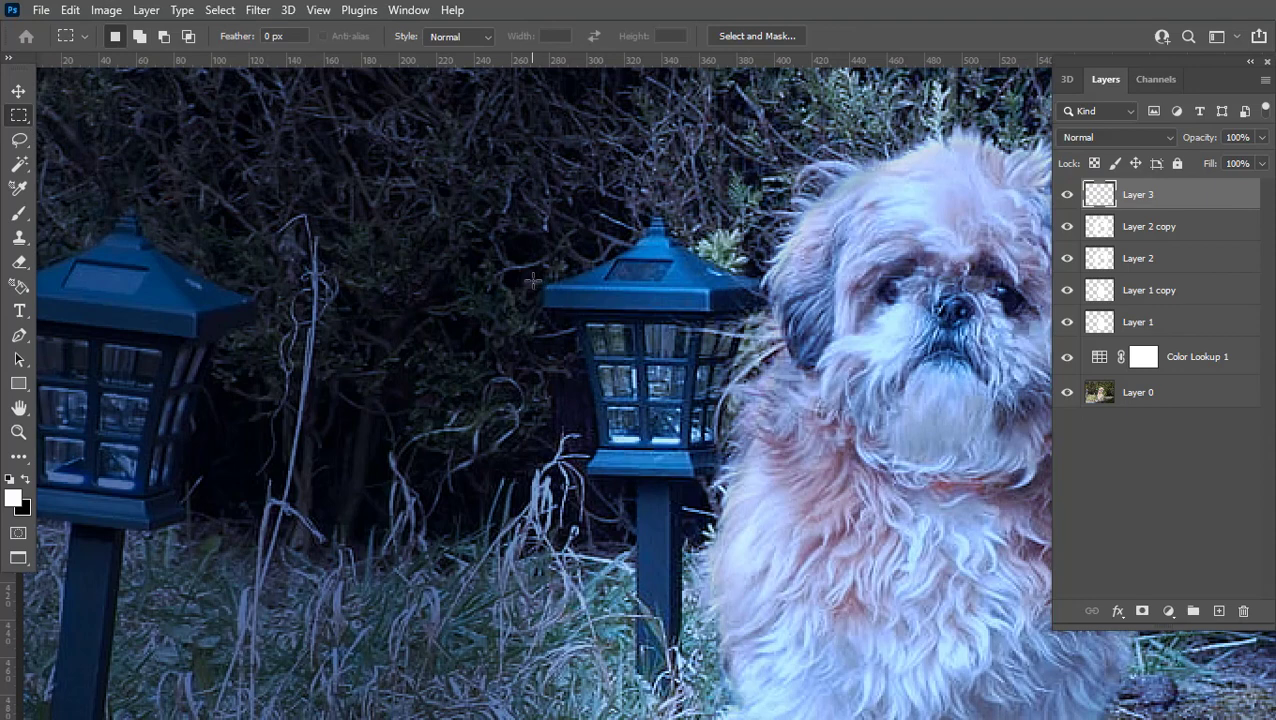
drag(532, 281, 780, 494)
drag(220, 363, 314, 362)
drag(118, 272, 354, 534)
Step: Fill both lantern selections with orange on Layer 3 and hide that layer
key(Escape)
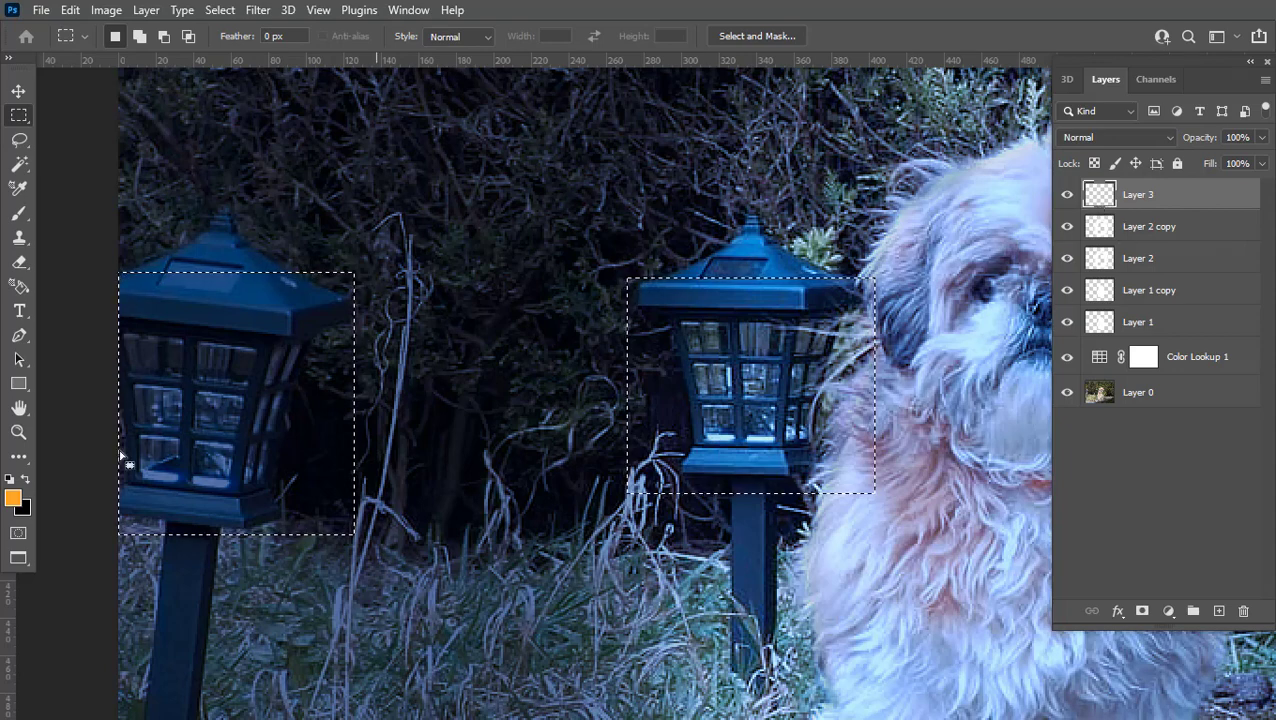
key(alt+BackSpace)
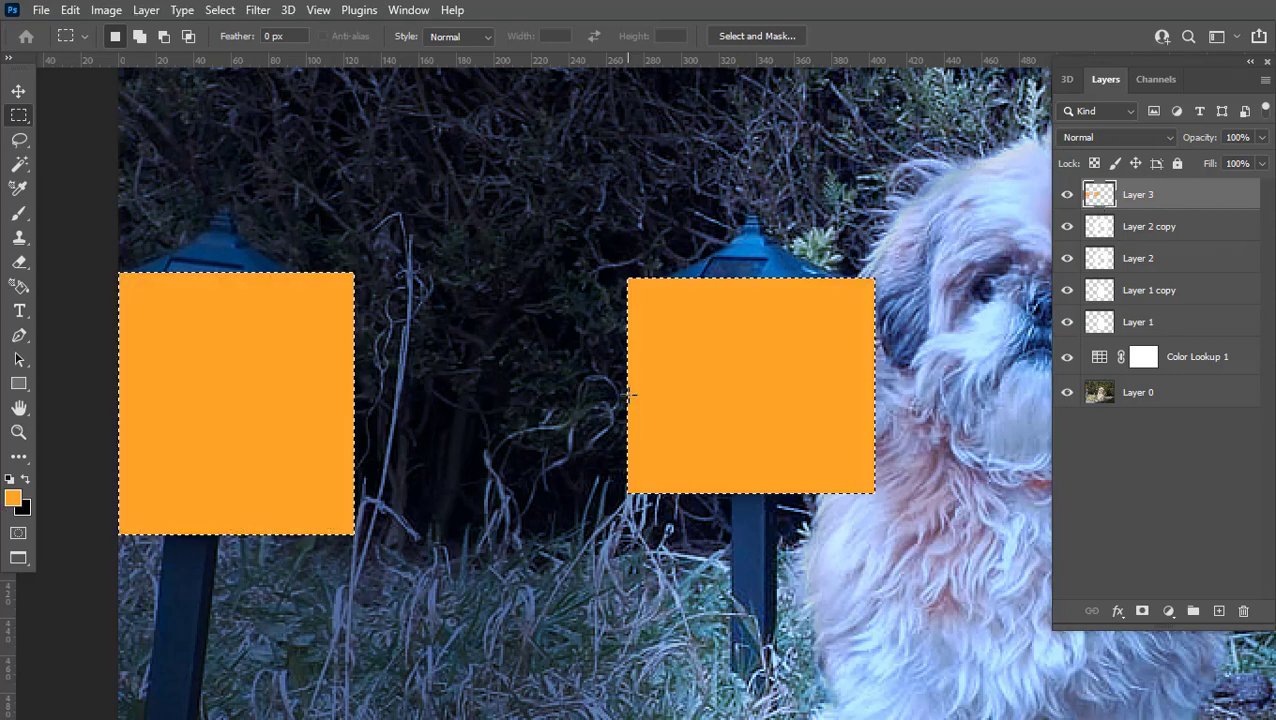
click(1067, 199)
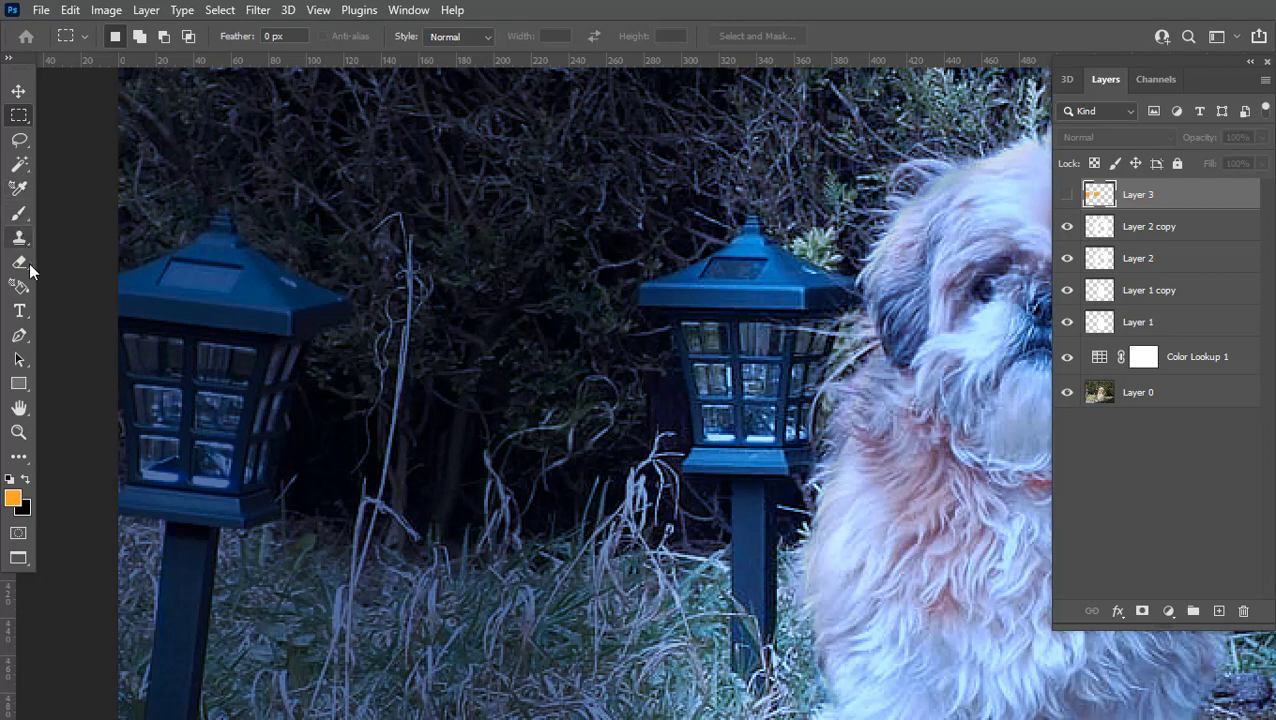
Step: Outline the top-left glass pane of the lantern beside the dog with a Pen tool path
click(19, 342)
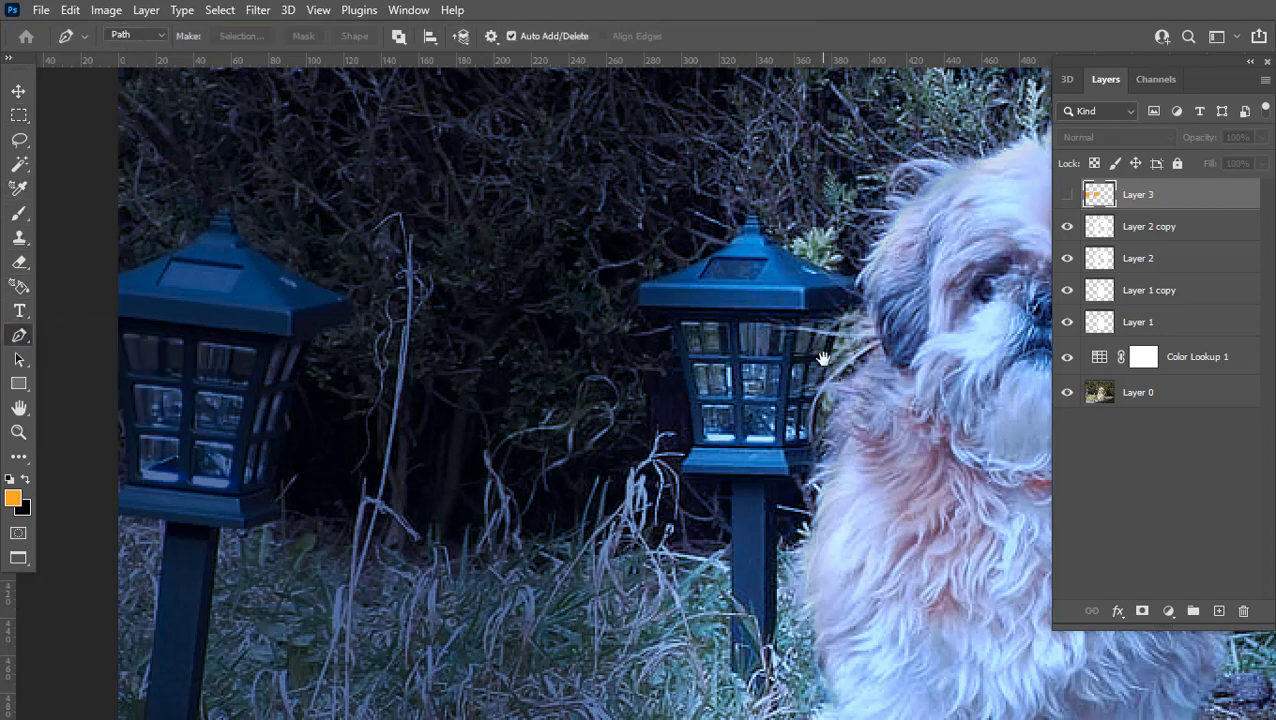
scroll(822, 360, up, 1)
scroll(823, 360, up, 1)
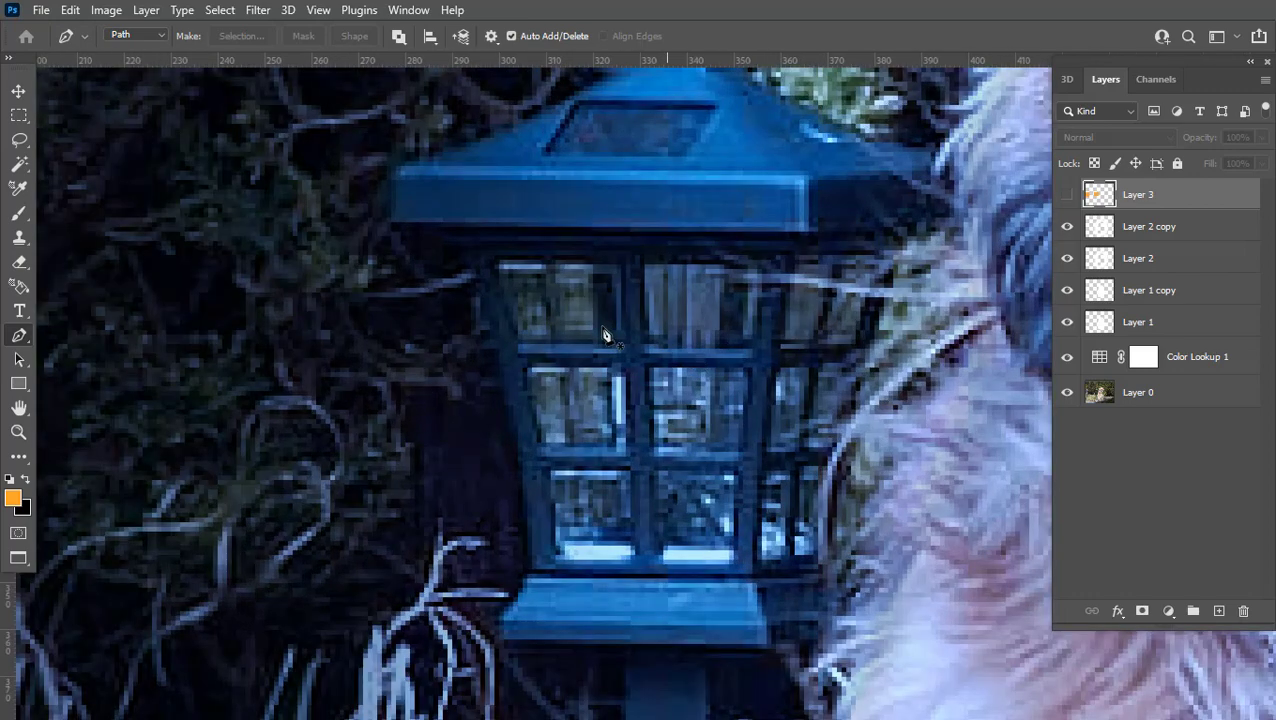
scroll(690, 362, up, 1)
click(499, 261)
click(616, 265)
click(625, 344)
click(522, 345)
Step: Trace closed paths around the middle and bottom panes in the first column of the lantern beside the dog
click(528, 367)
click(628, 368)
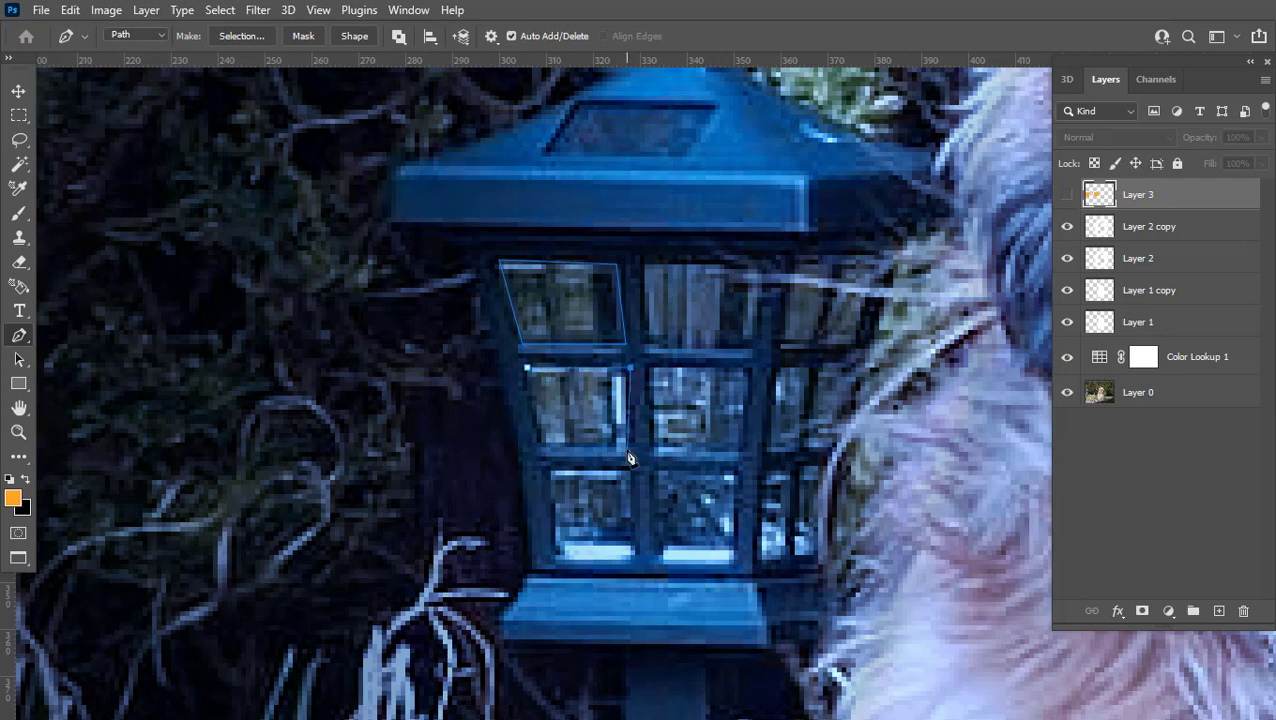
click(627, 449)
click(540, 449)
click(528, 367)
click(549, 469)
click(631, 469)
click(632, 557)
click(557, 555)
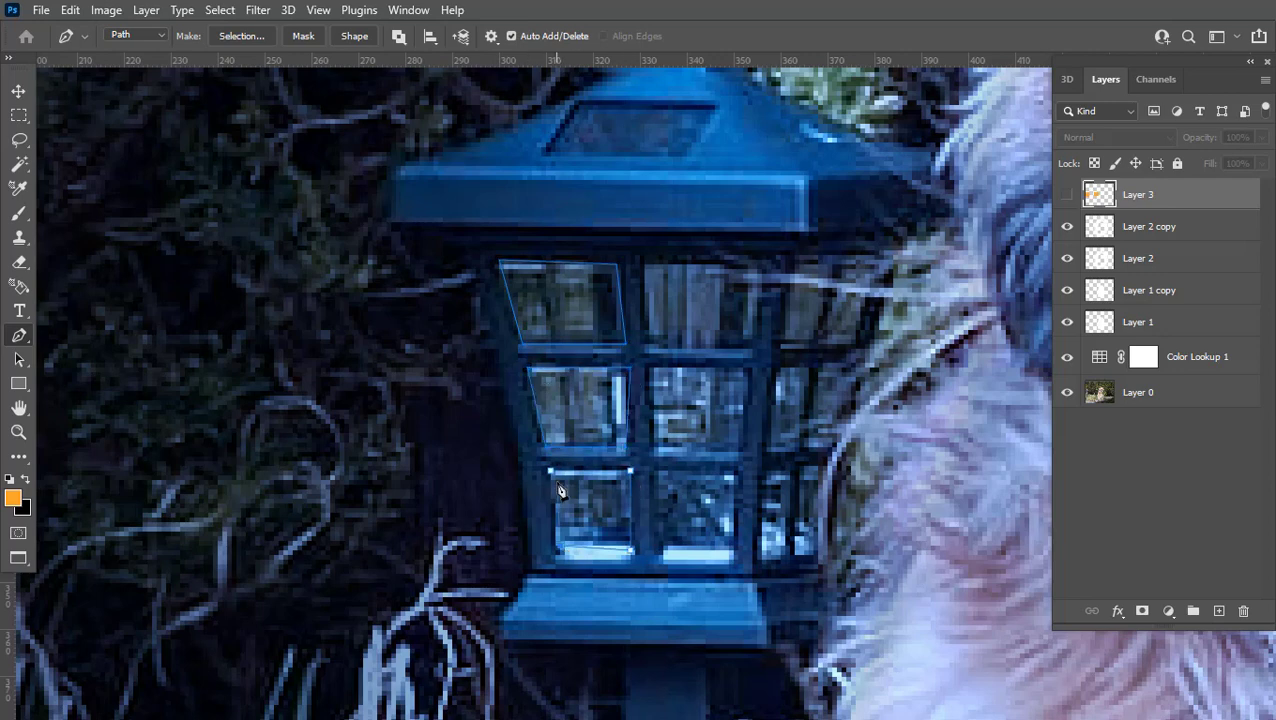
click(549, 469)
Step: Trace a closed path around the top pane in the second column of the lantern beside the dog
click(639, 260)
click(757, 265)
click(752, 341)
click(655, 350)
click(639, 260)
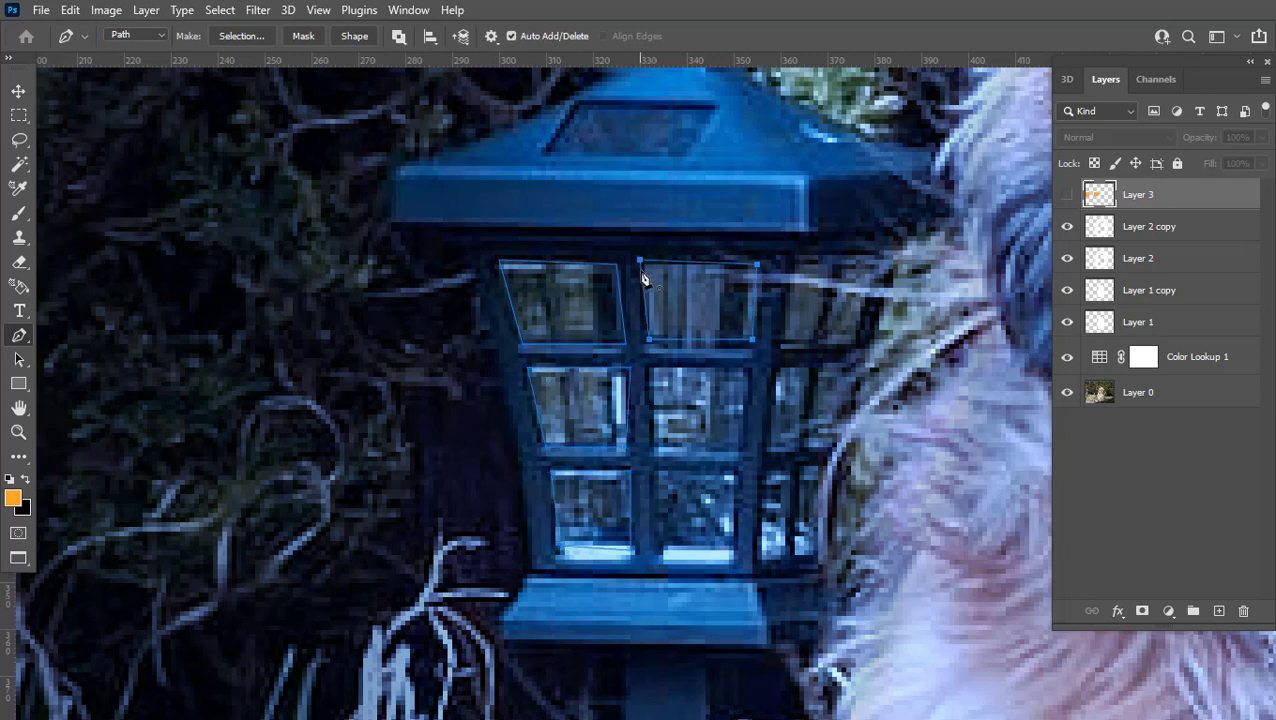
Step: Trace closed paths around the second column's middle and bottom panes on the lantern beside the dog
click(652, 367)
click(745, 368)
click(740, 447)
click(657, 449)
click(652, 367)
click(655, 472)
click(737, 473)
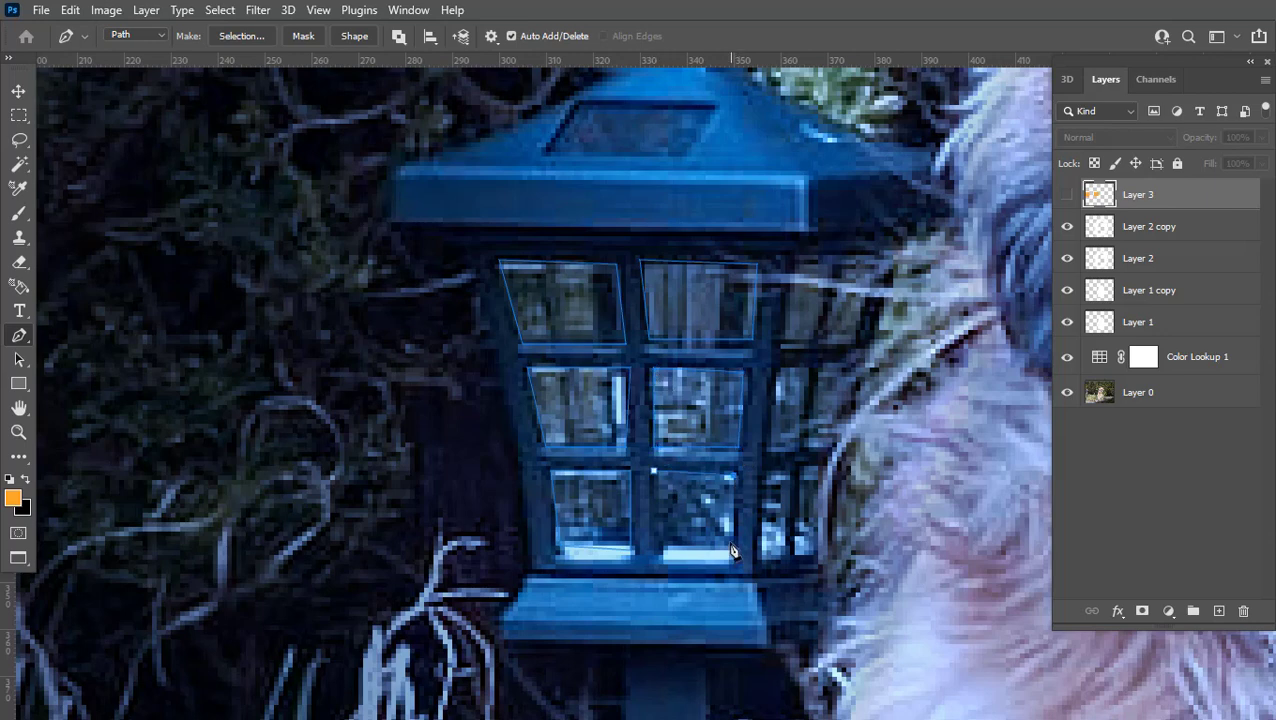
click(733, 552)
click(665, 553)
click(655, 472)
Step: Outline the top and middle narrow panes of the inner side column on the lantern beside the dog
click(793, 260)
click(828, 265)
click(816, 342)
click(783, 345)
click(793, 260)
click(776, 367)
click(803, 367)
click(800, 448)
click(772, 450)
click(776, 367)
Step: Outline the two bottom narrow side panes of the lantern beside the dog
click(786, 467)
click(787, 556)
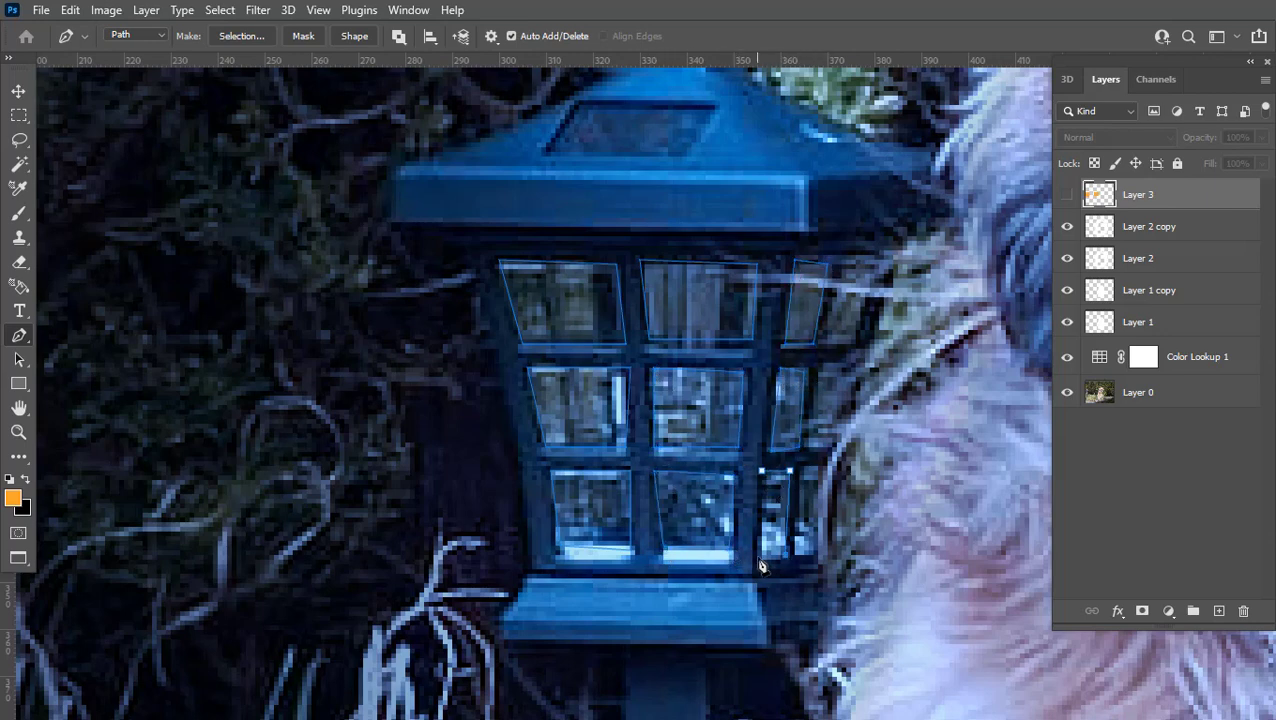
click(764, 558)
click(763, 468)
click(798, 468)
click(820, 466)
click(821, 555)
click(800, 557)
Step: Outline the remaining outer side panes, middle and top, of the lantern beside the dog
click(819, 367)
click(850, 366)
click(839, 444)
click(810, 448)
click(819, 367)
Step: Trace a closed path around the top-left pane of the lantern at the photo's left edge
key(ctrl+minus)
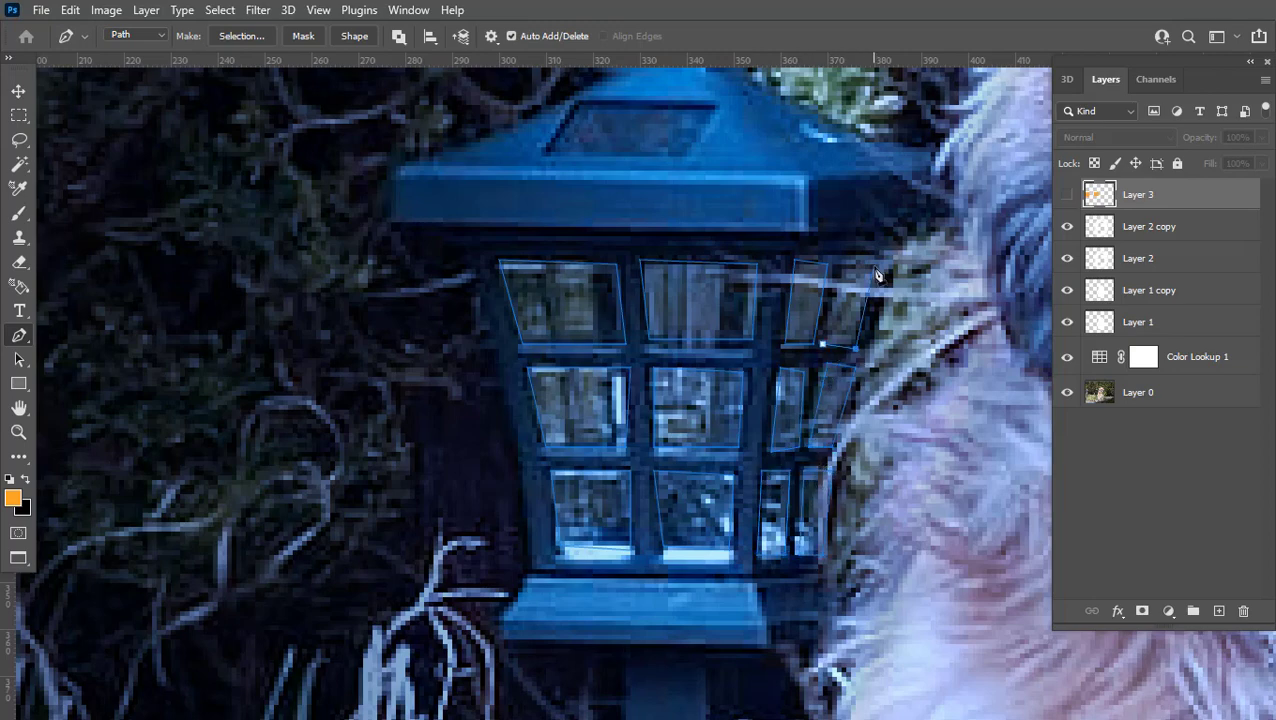
scroll(558, 376, left, 10)
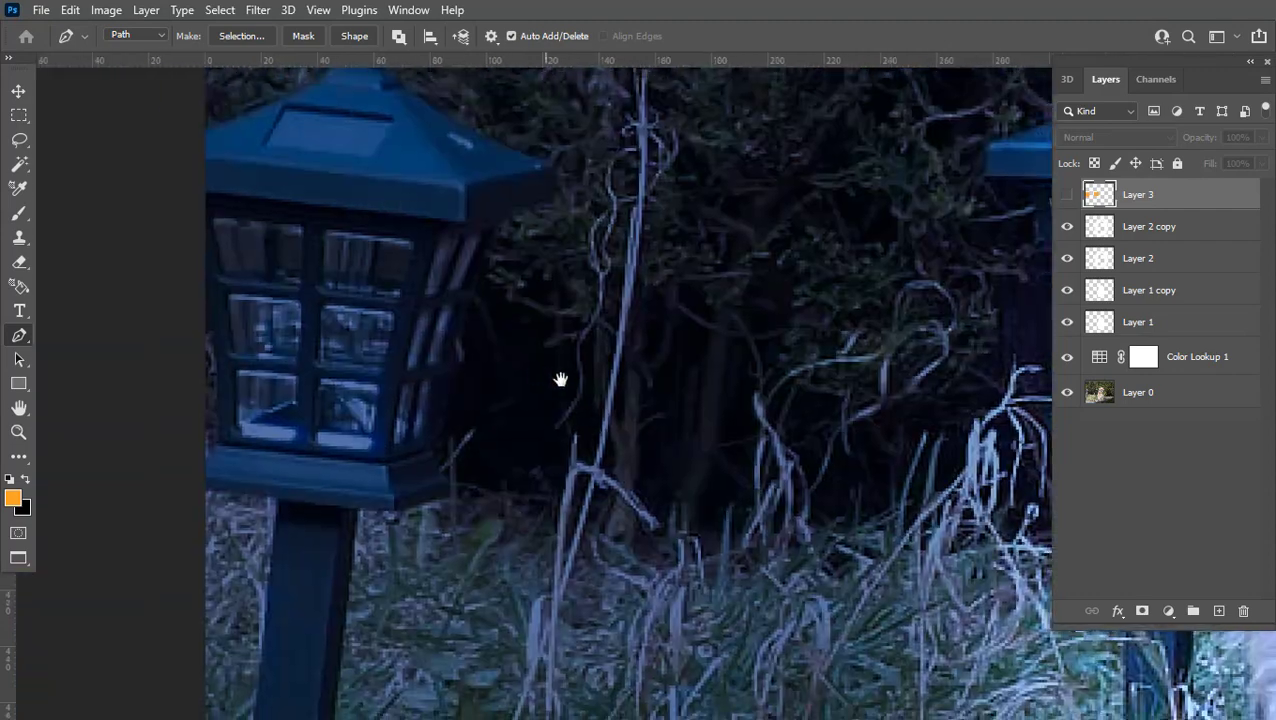
key(ctrl+plus)
click(333, 260)
click(453, 273)
click(450, 352)
click(349, 344)
click(333, 260)
Step: Trace closed paths around the middle and bottom panes in the left-edge lantern's first column
click(356, 362)
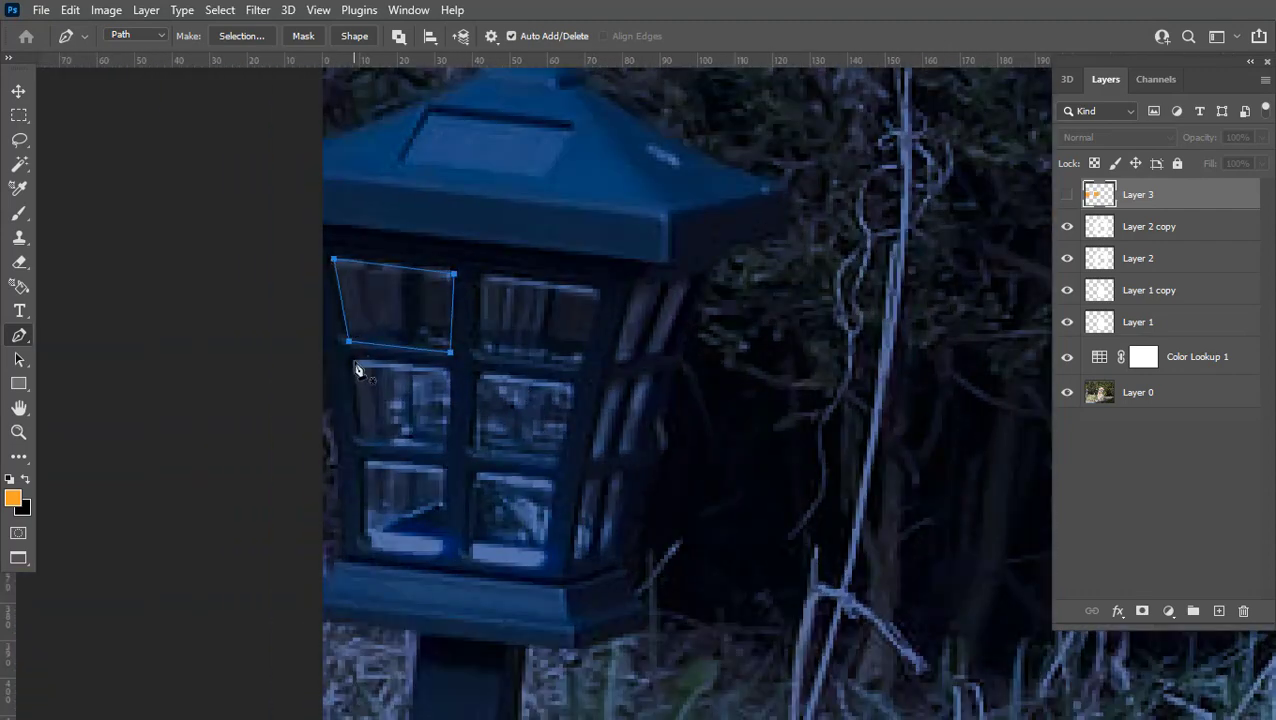
click(450, 371)
click(447, 447)
click(355, 442)
click(356, 362)
click(362, 462)
click(443, 469)
click(443, 548)
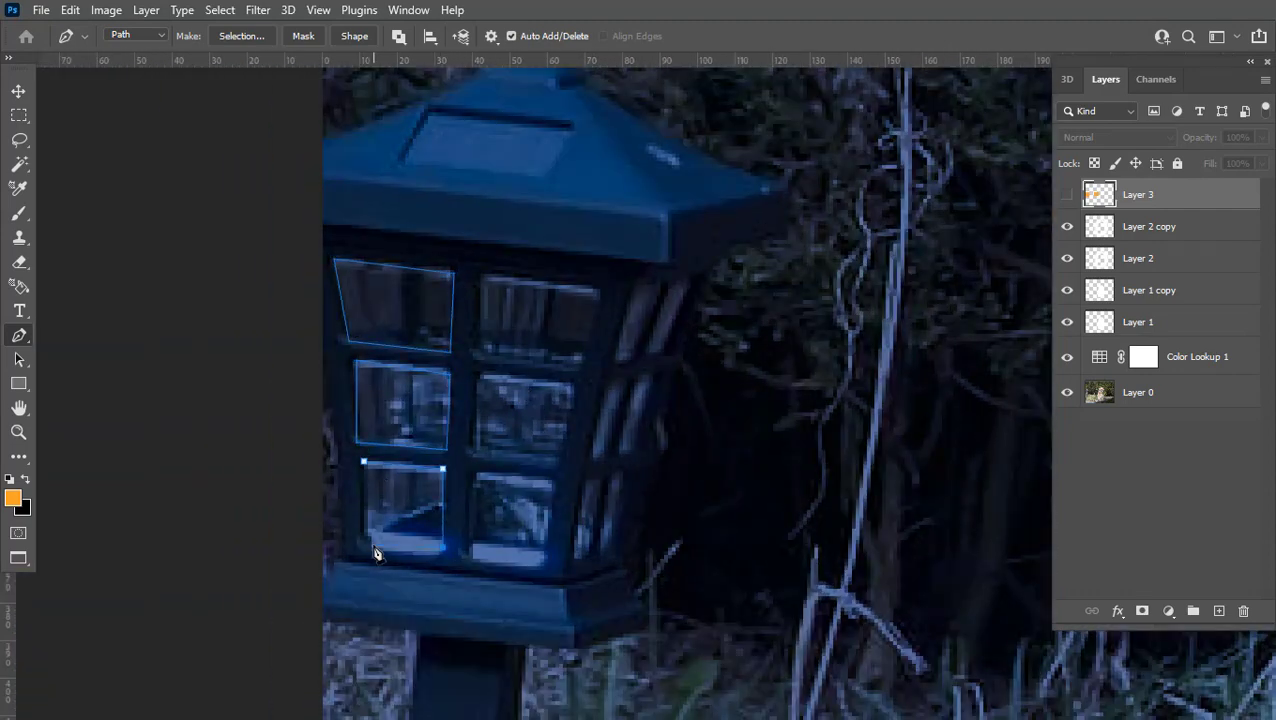
click(372, 549)
click(362, 462)
Step: Trace a closed path around the top pane in the left-edge lantern's second column
click(480, 273)
click(597, 289)
click(581, 367)
click(482, 358)
click(480, 273)
Step: Trace closed paths around the middle and bottom panes in the left-edge lantern's second column
click(476, 376)
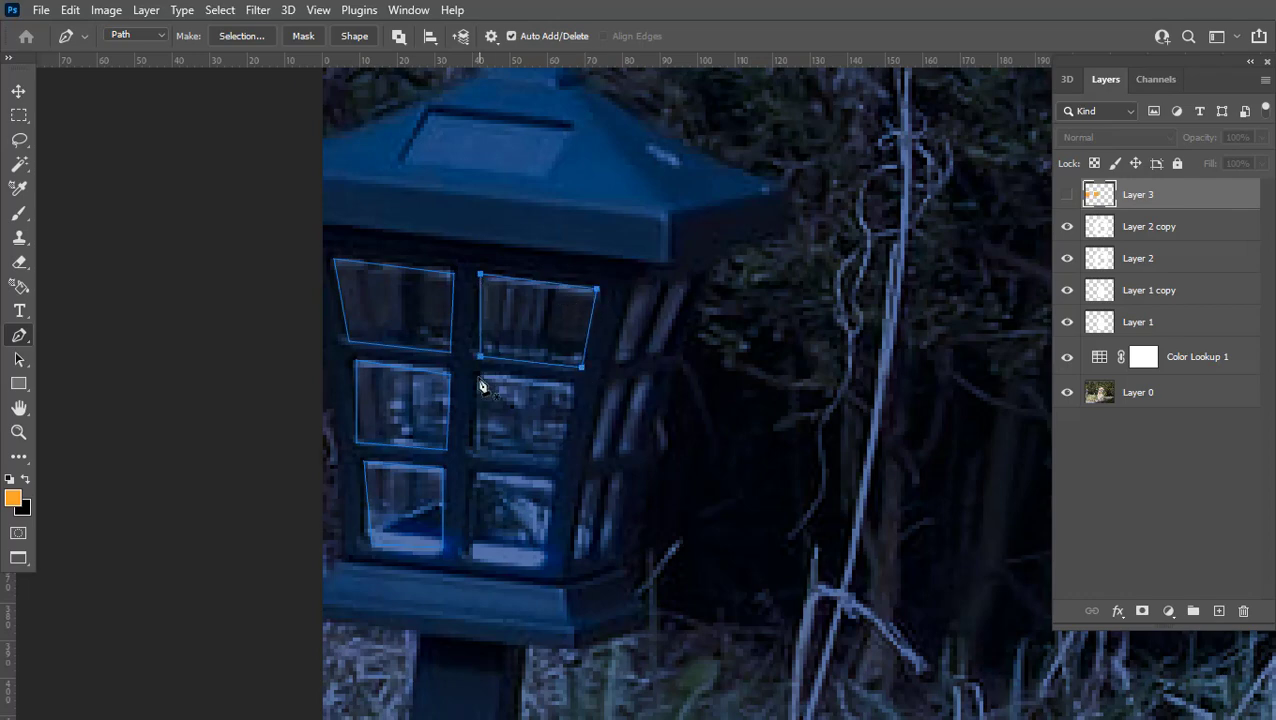
click(573, 388)
click(559, 460)
click(472, 455)
click(476, 376)
click(471, 472)
click(555, 484)
click(545, 562)
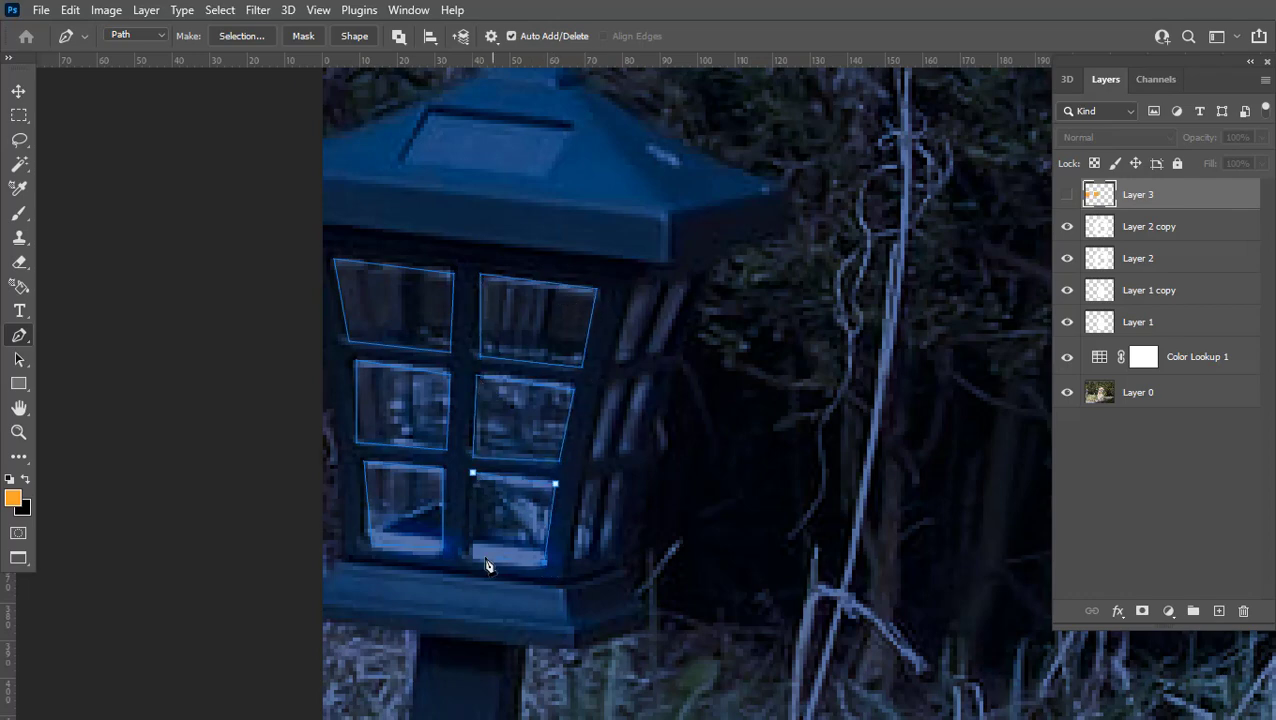
click(468, 555)
click(471, 472)
Step: Outline the top curved pane in the inner side column of the left-edge lantern
click(634, 284)
click(656, 291)
scroll(643, 351, up, 1)
click(626, 370)
click(603, 361)
click(632, 267)
Step: Outline the middle and bottom curved panes in the inner side column of the left-edge lantern
click(598, 384)
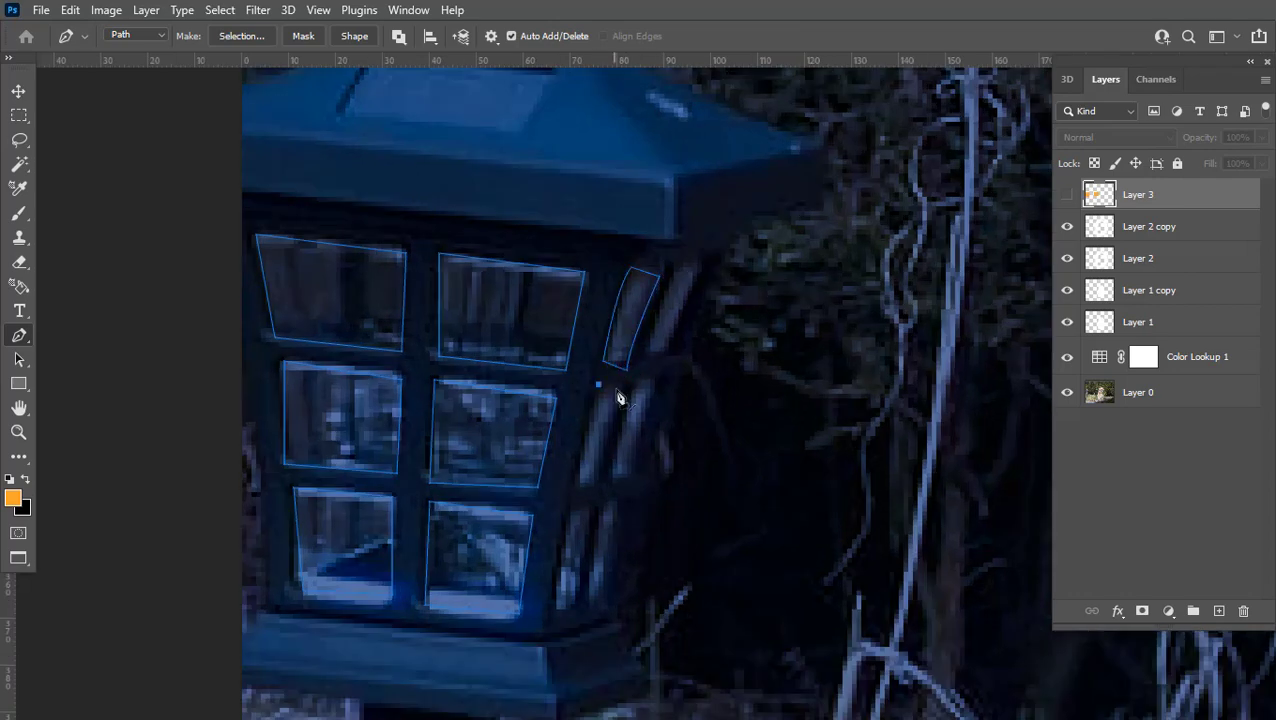
click(622, 394)
click(594, 487)
click(570, 483)
click(598, 385)
click(566, 506)
click(594, 511)
drag(574, 609, 571, 643)
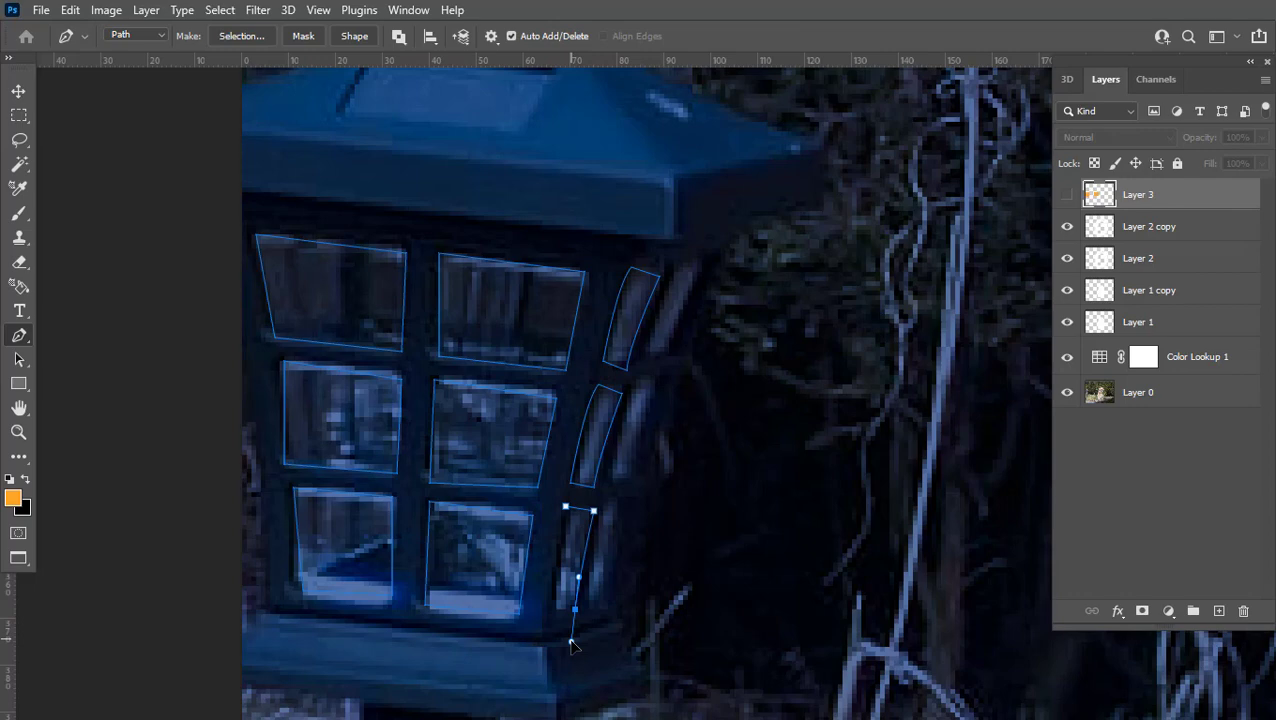
click(566, 507)
Step: Outline the top and middle panes in the outer side column of the left-edge lantern
click(674, 268)
click(701, 276)
drag(664, 360, 640, 357)
click(674, 268)
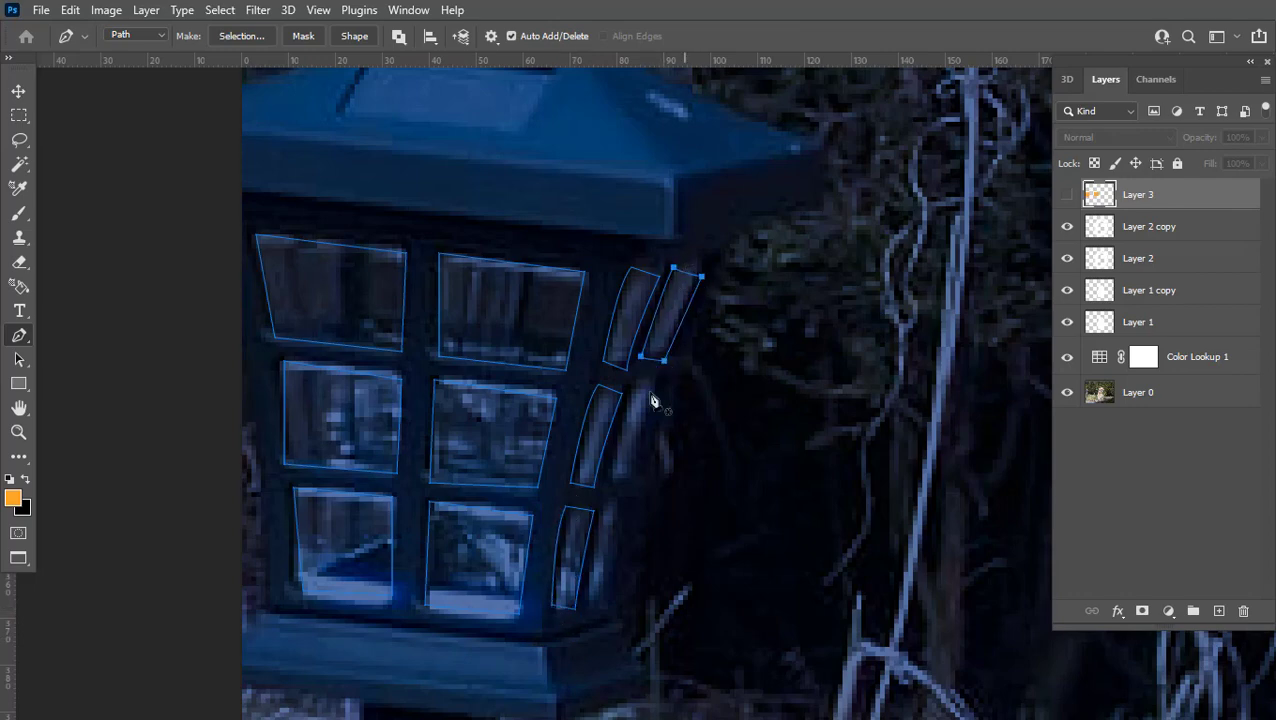
click(640, 394)
drag(612, 483, 631, 483)
click(660, 397)
click(640, 394)
Step: Outline the bottom pane in the outer side column of the left-edge lantern and finish the path
click(612, 511)
mouse_move(589, 613)
mouse_down()
mouse_move(585, 643)
mouse_move(612, 613)
mouse_up()
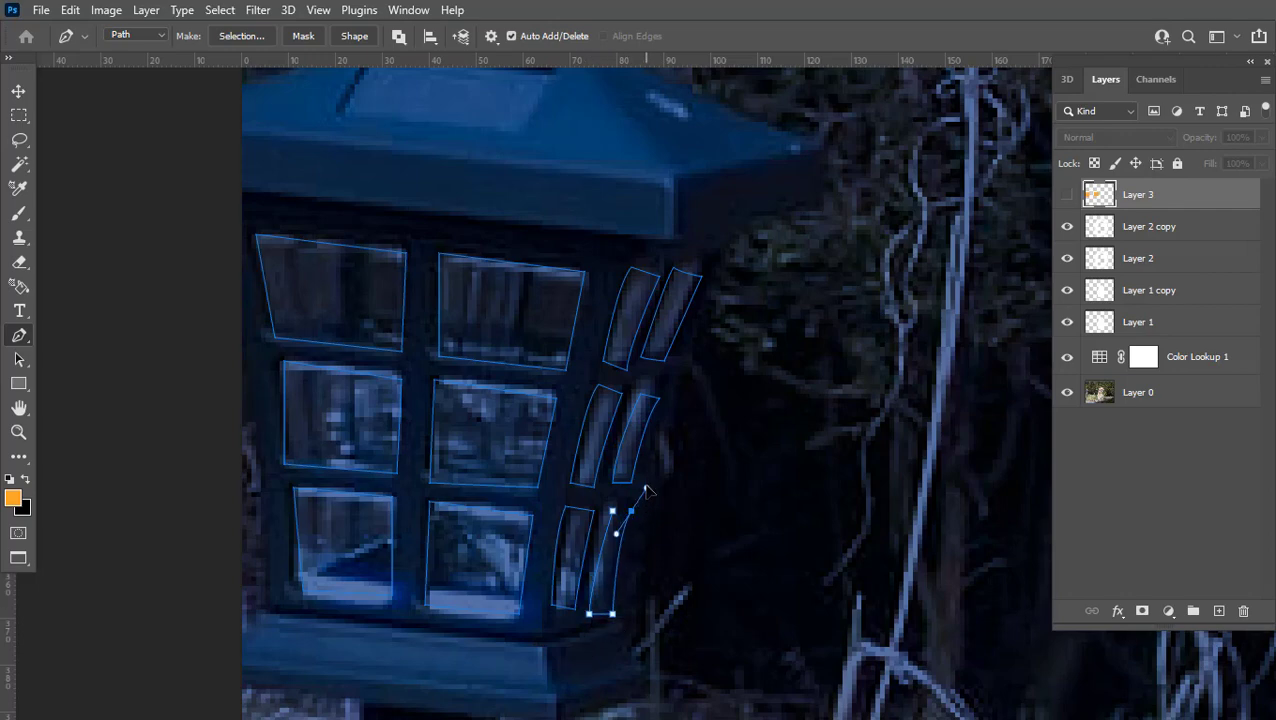
click(631, 511)
click(612, 511)
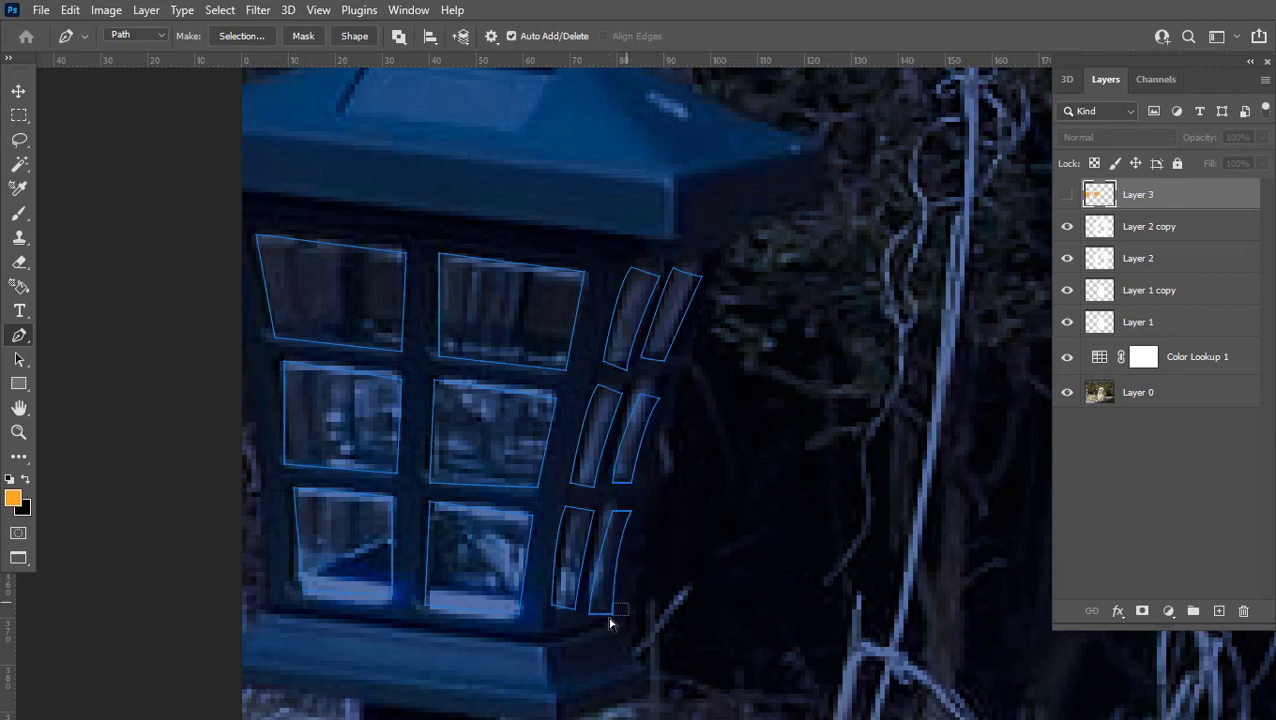
ctrl+click(667, 542)
Step: Show Layer 3, convert the pane paths to a selection and mask the orange fill to the lantern panes
scroll(665, 538, down, 5)
drag(654, 484, 440, 574)
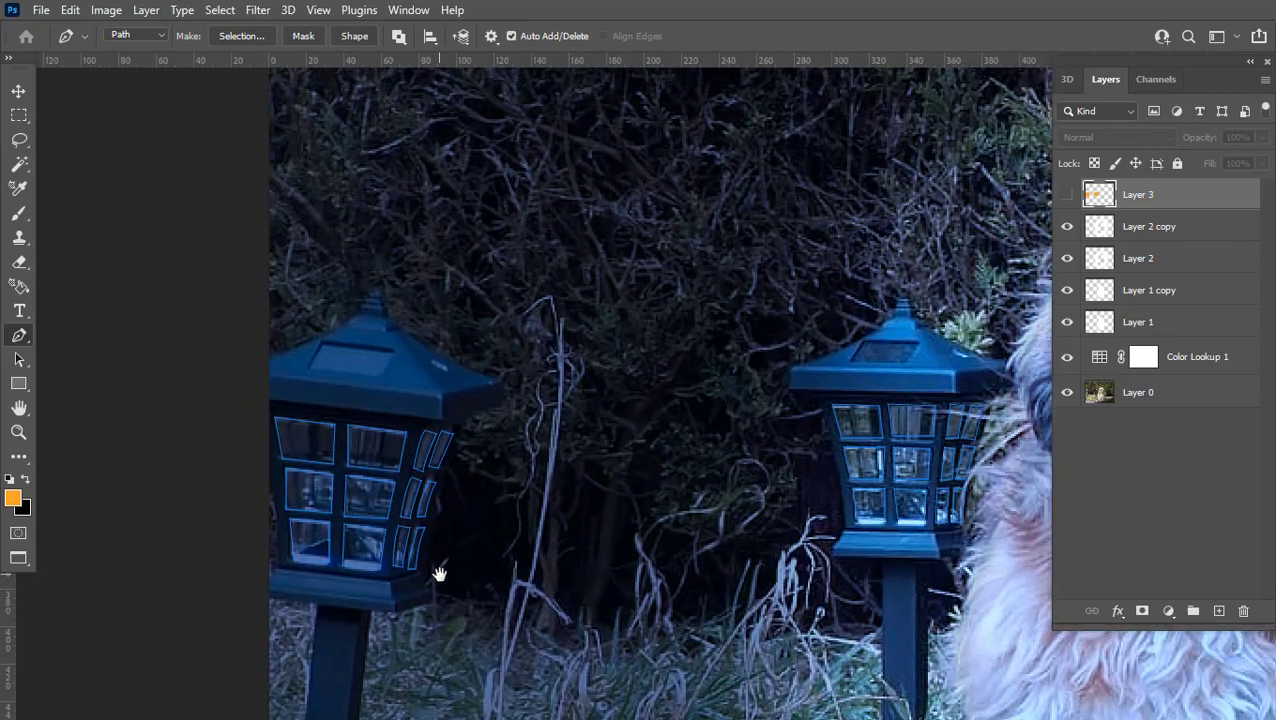
click(1067, 194)
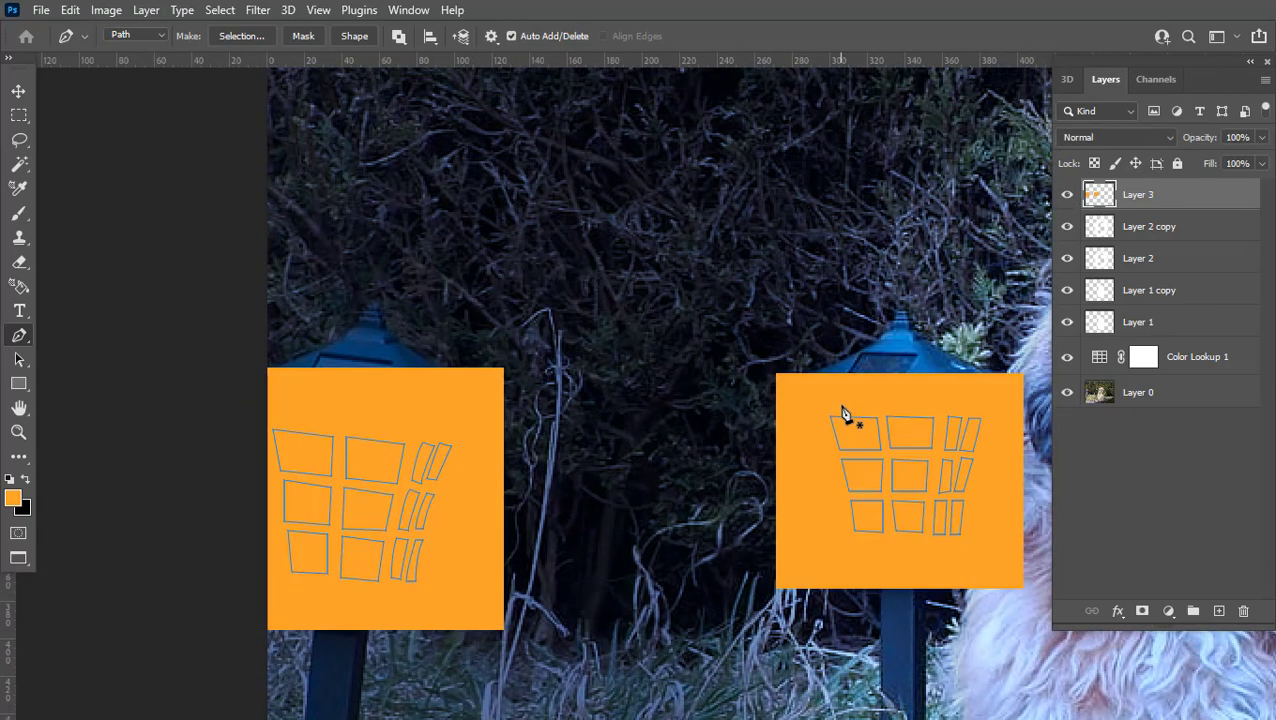
key(ctrl+Return)
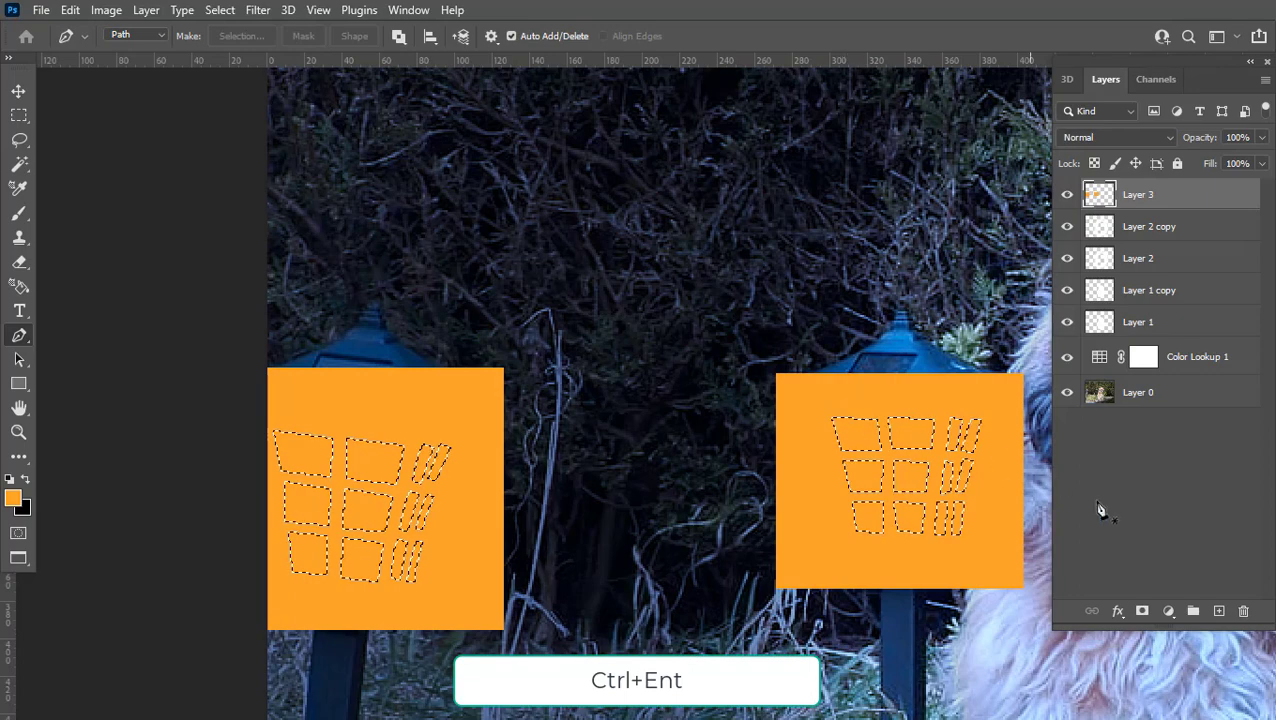
click(1142, 611)
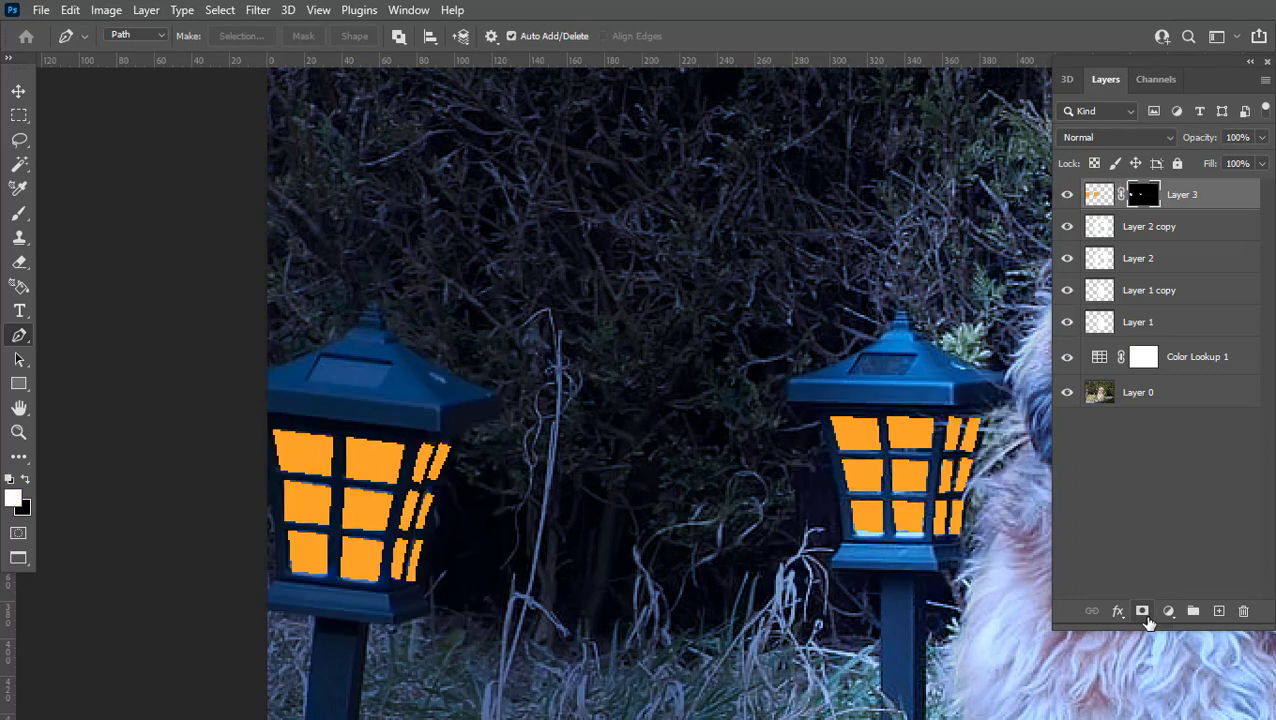
Step: Soften the lantern-pane mask on Layer 3 with a Gaussian Blur of 1 pixel radius
key(ctrl+minus)
key(ctrl+minus)
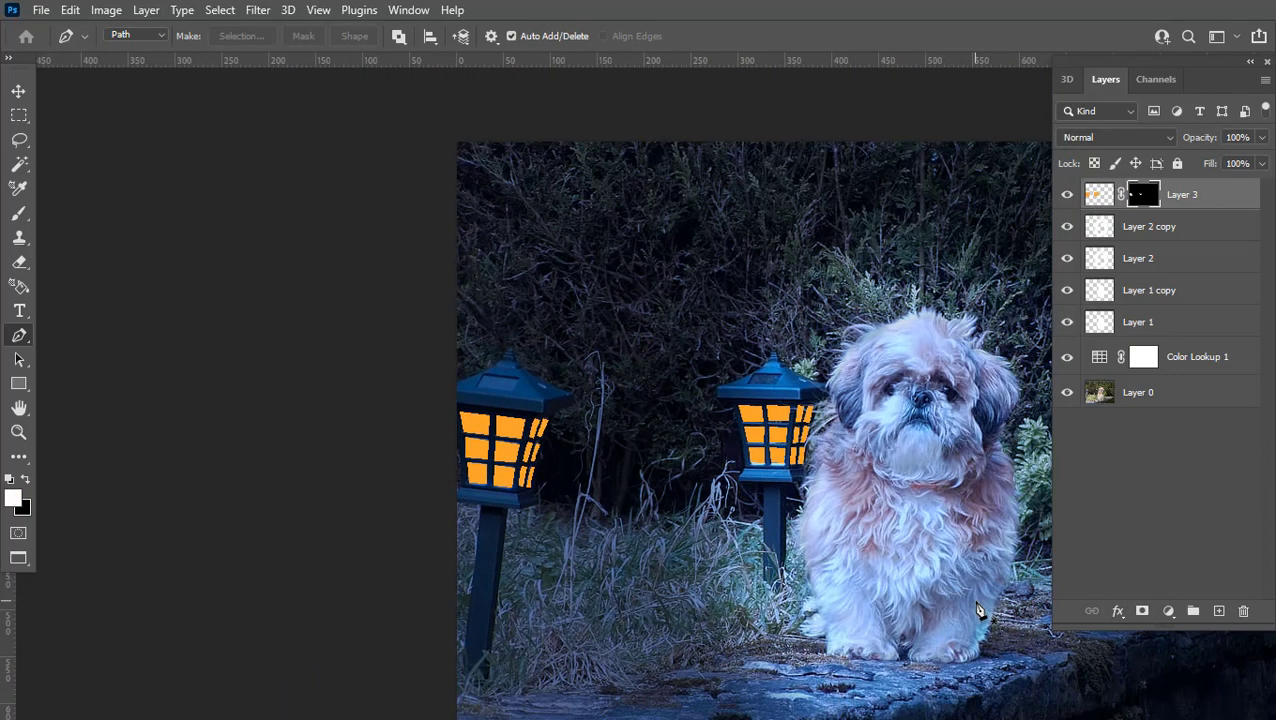
drag(880, 545, 780, 535)
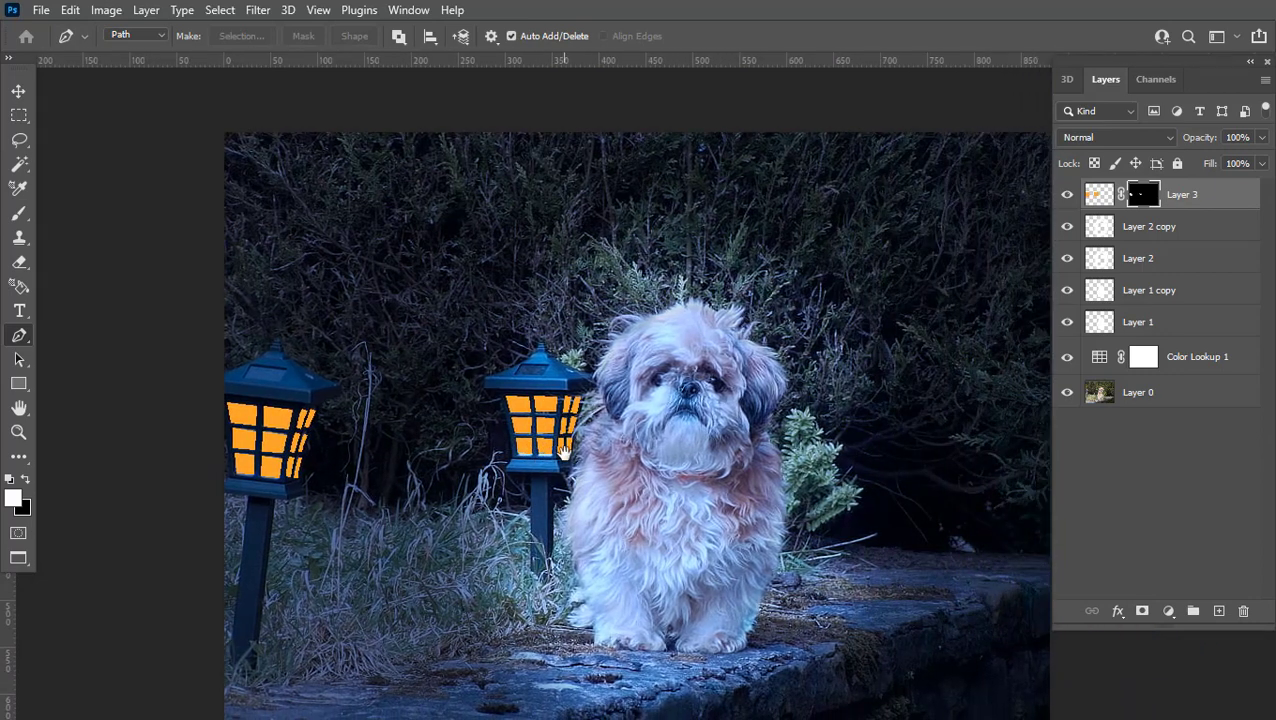
click(257, 12)
mouse_move(310, 250)
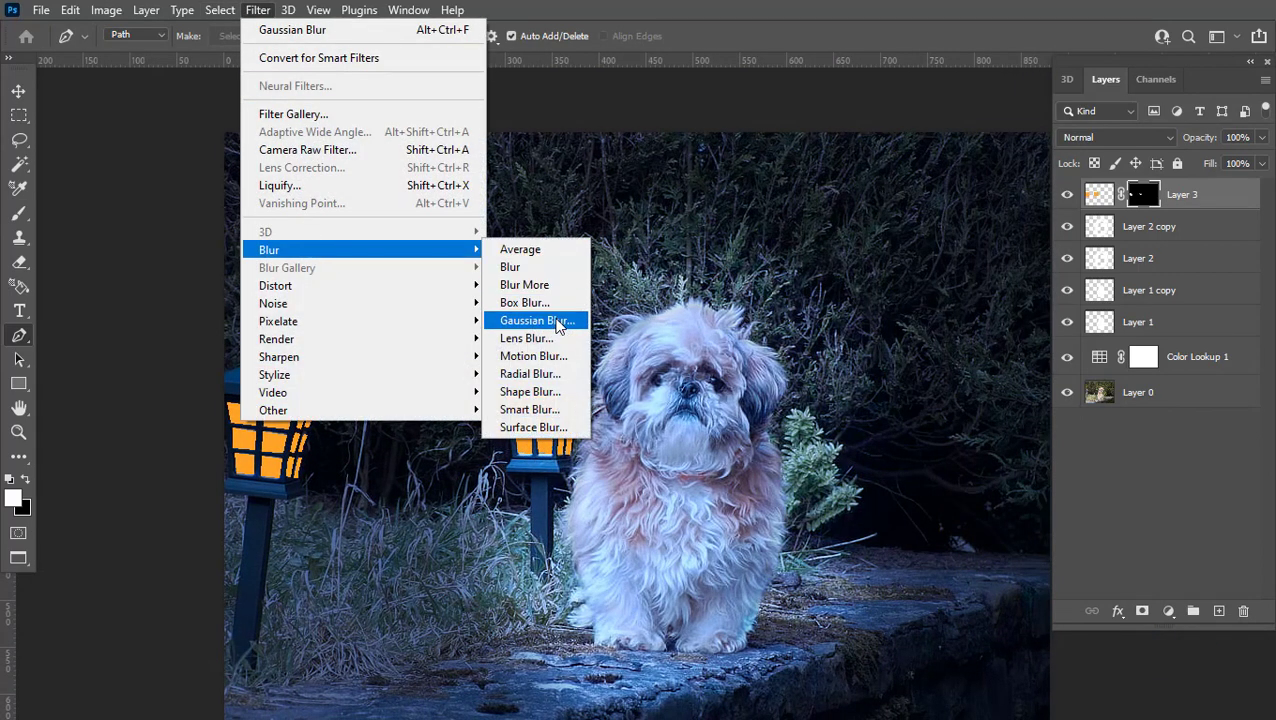
click(535, 320)
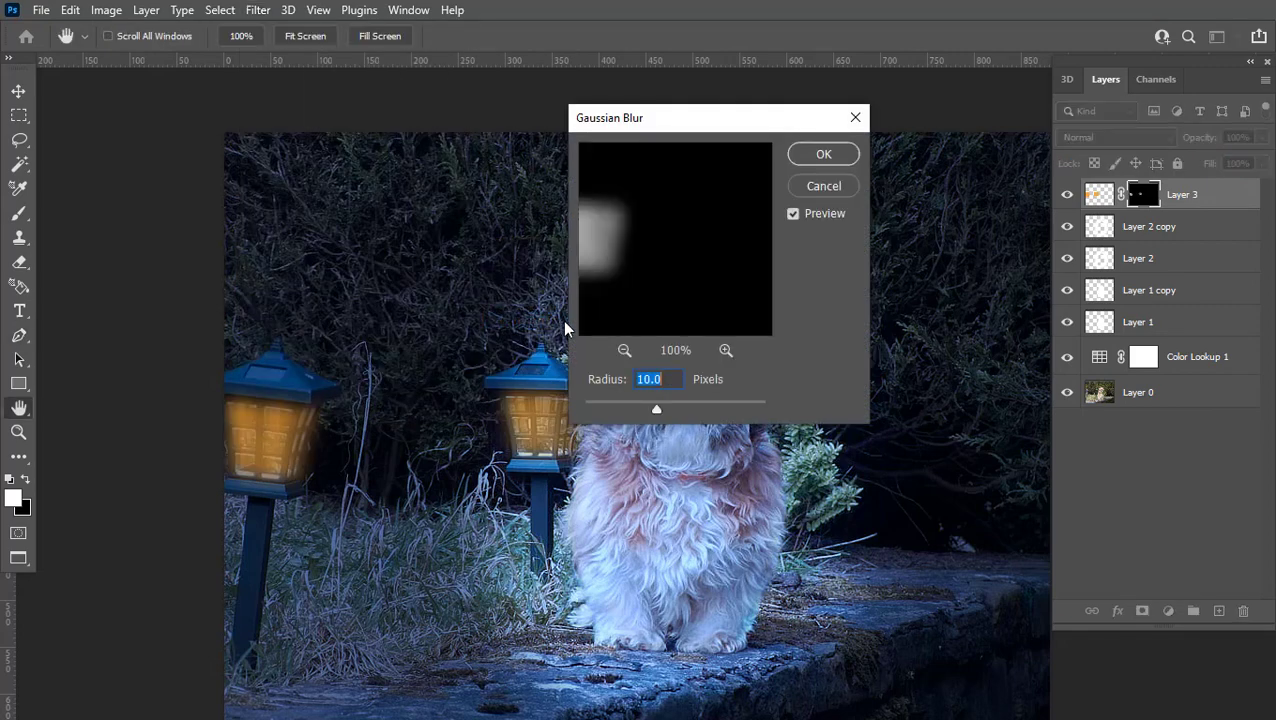
text(1)
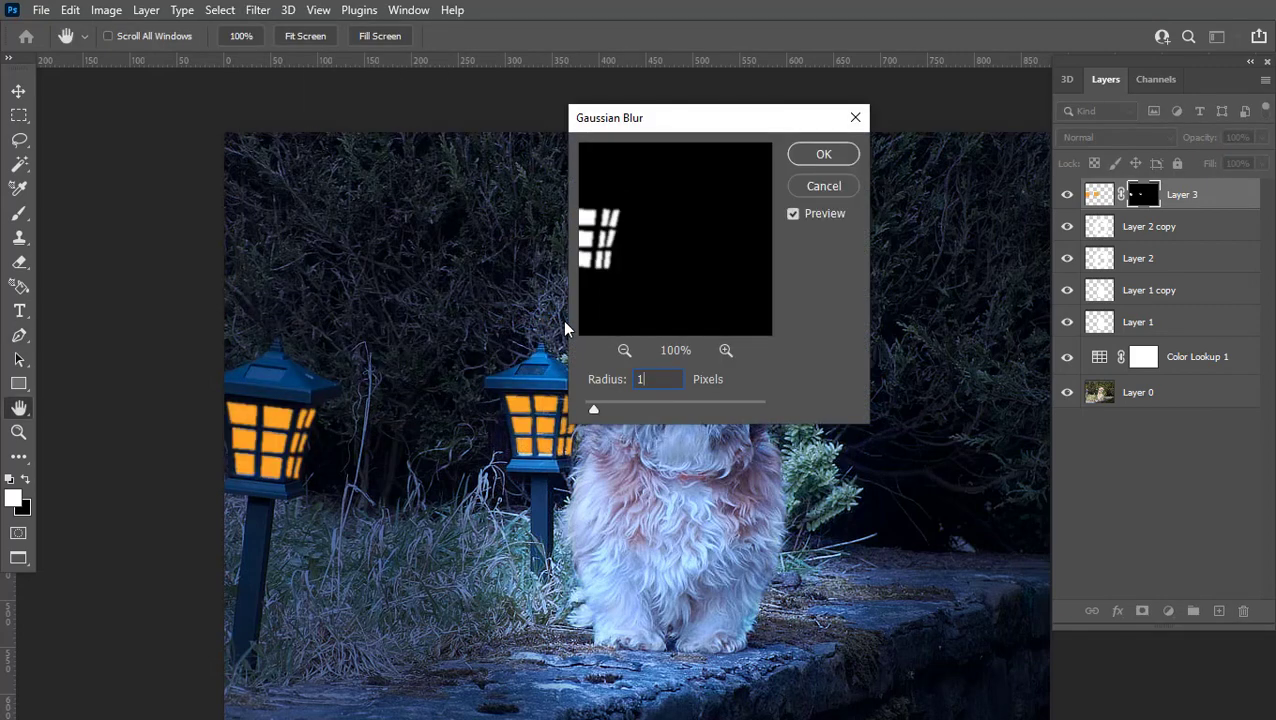
click(823, 155)
key(p)
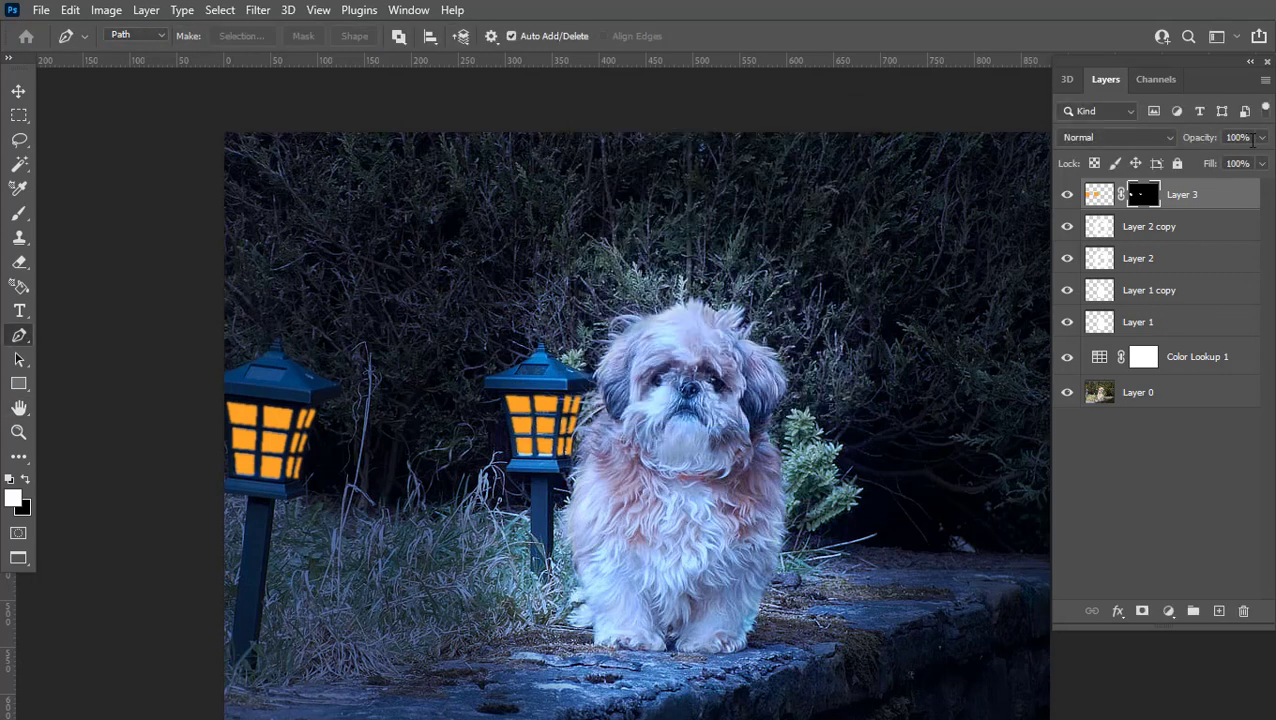
Step: Lower Layer 3's opacity to 80% and duplicate the layer as Layer 3 copy
click(1252, 140)
text(80)
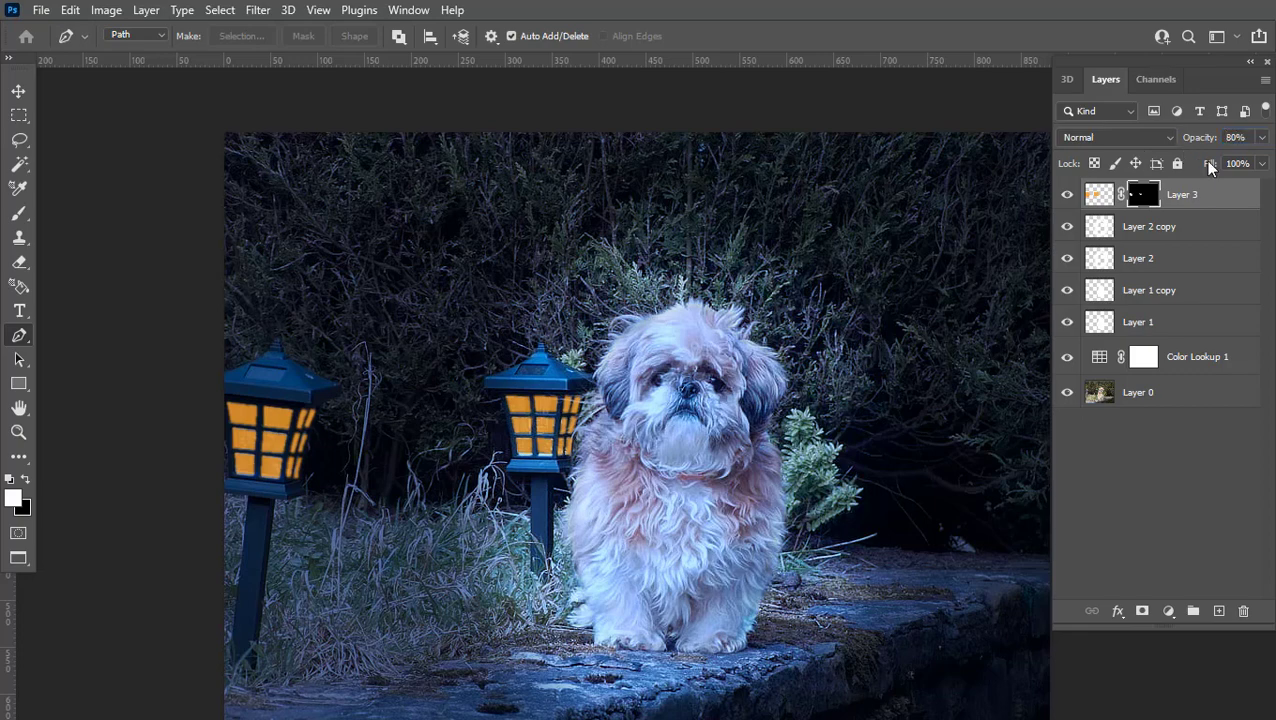
right_click(1199, 198)
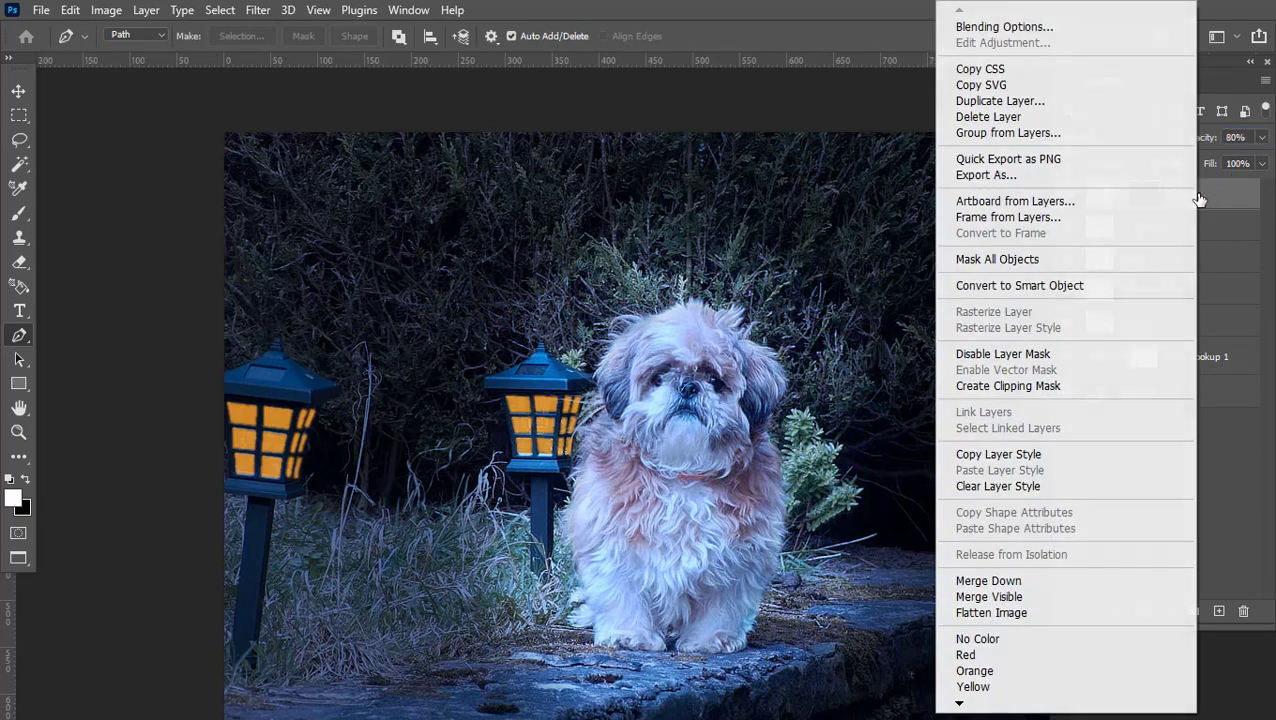
click(1000, 101)
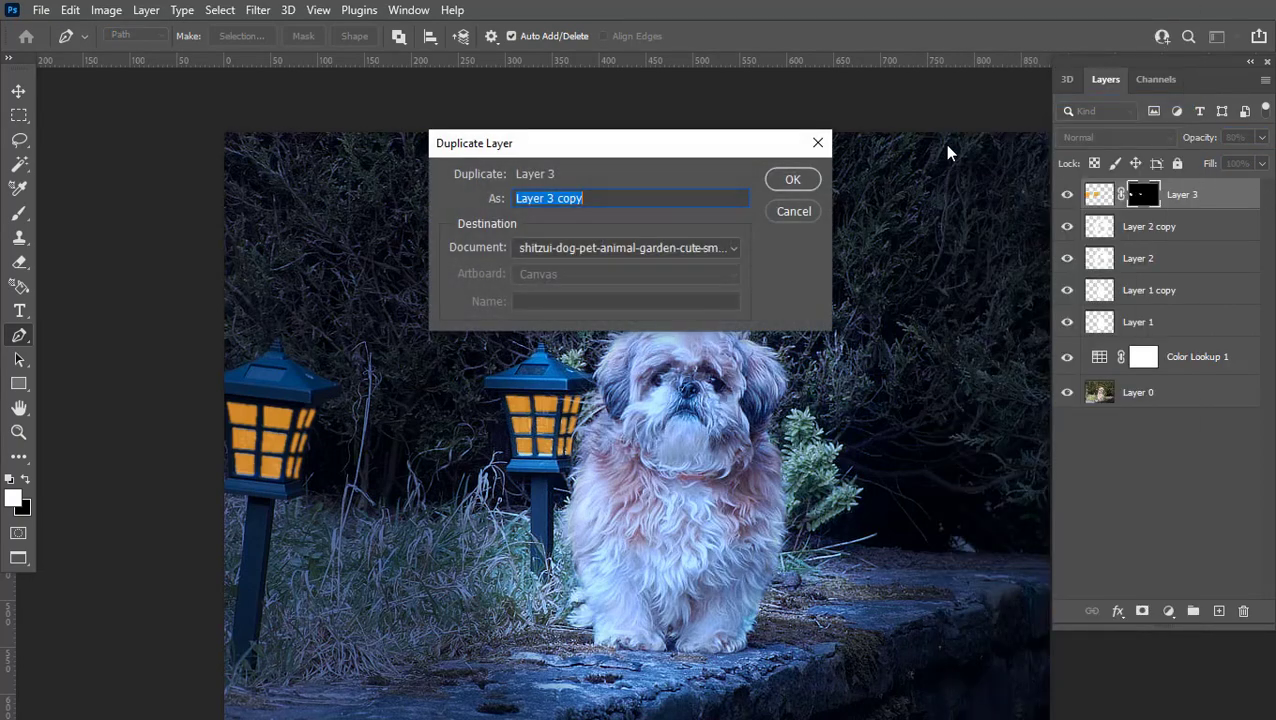
click(772, 177)
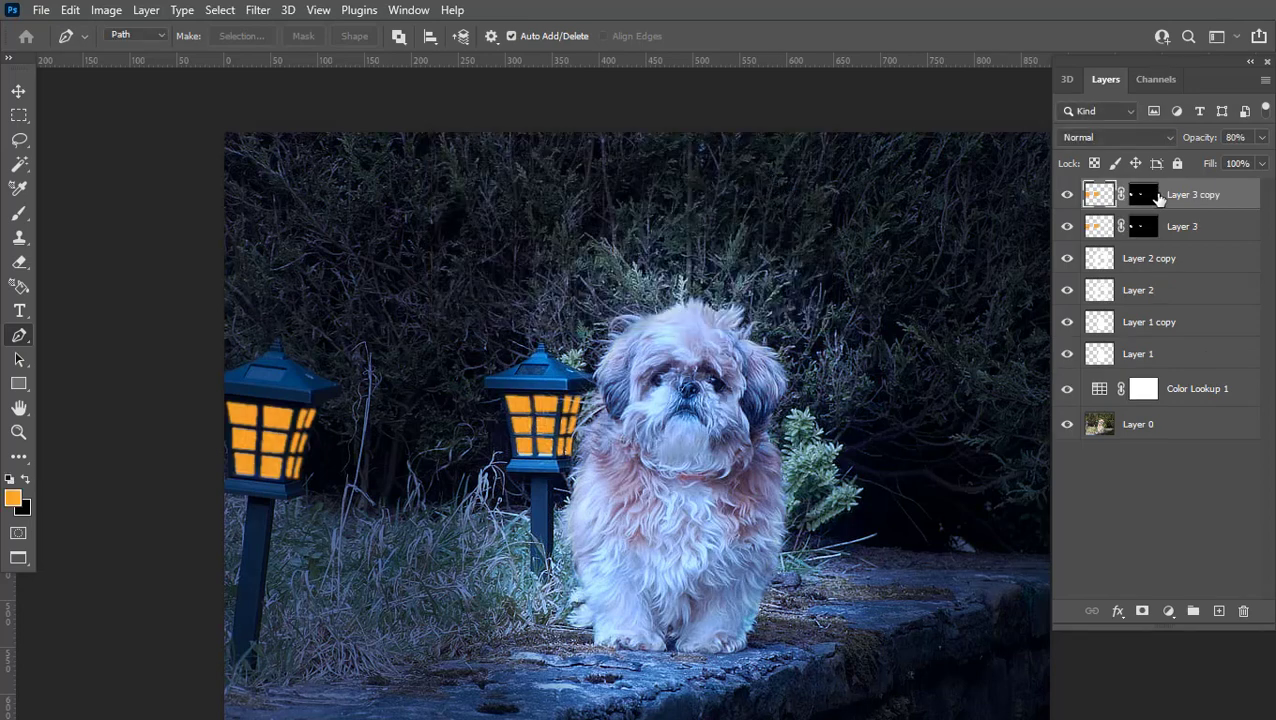
Step: Give Layer 3 copy an orange Outer Glow in Screen mode with 56% opacity, 19% spread and 76 px size
double_click(1097, 197)
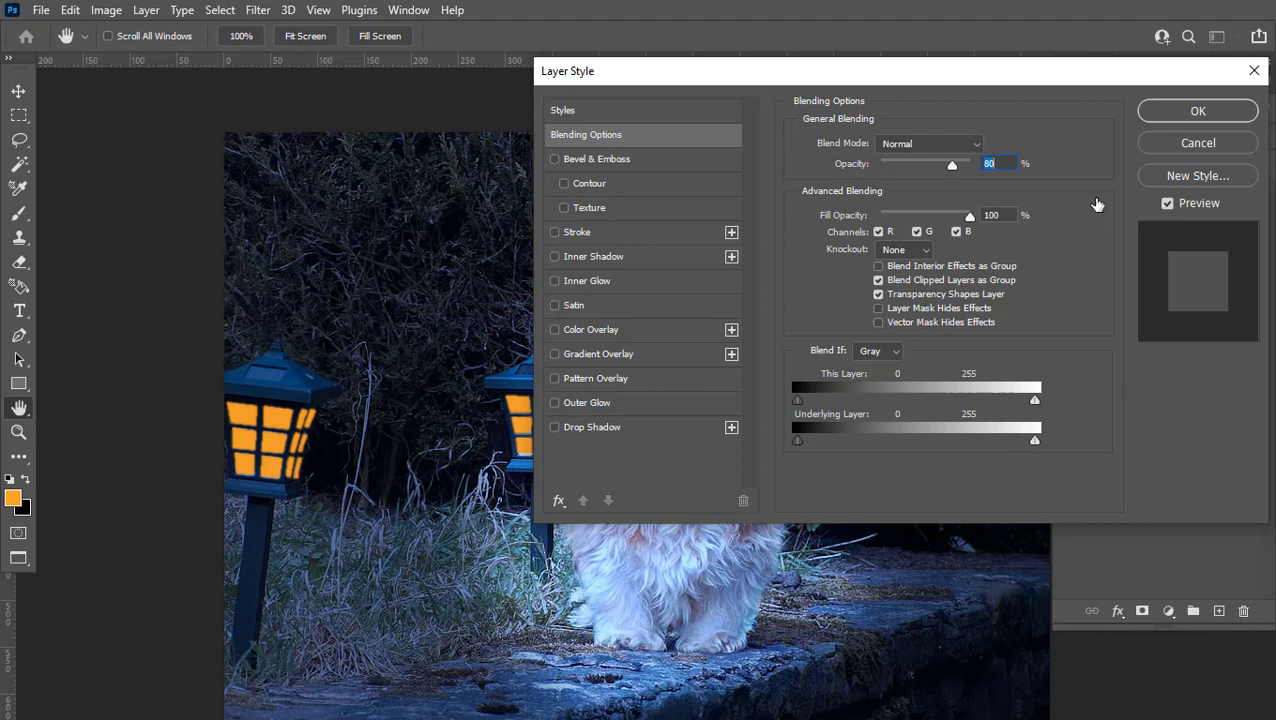
click(587, 402)
drag(863, 71, 954, 123)
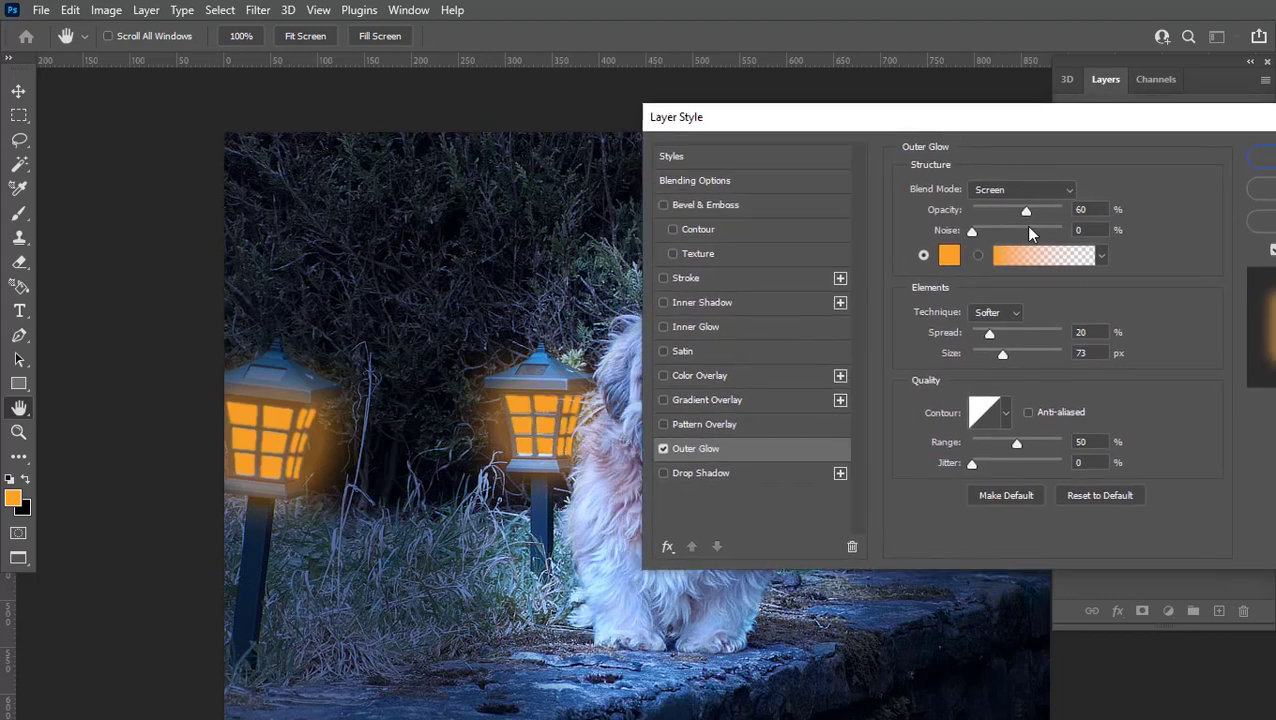
drag(1025, 213, 1021, 210)
drag(1003, 354, 982, 338)
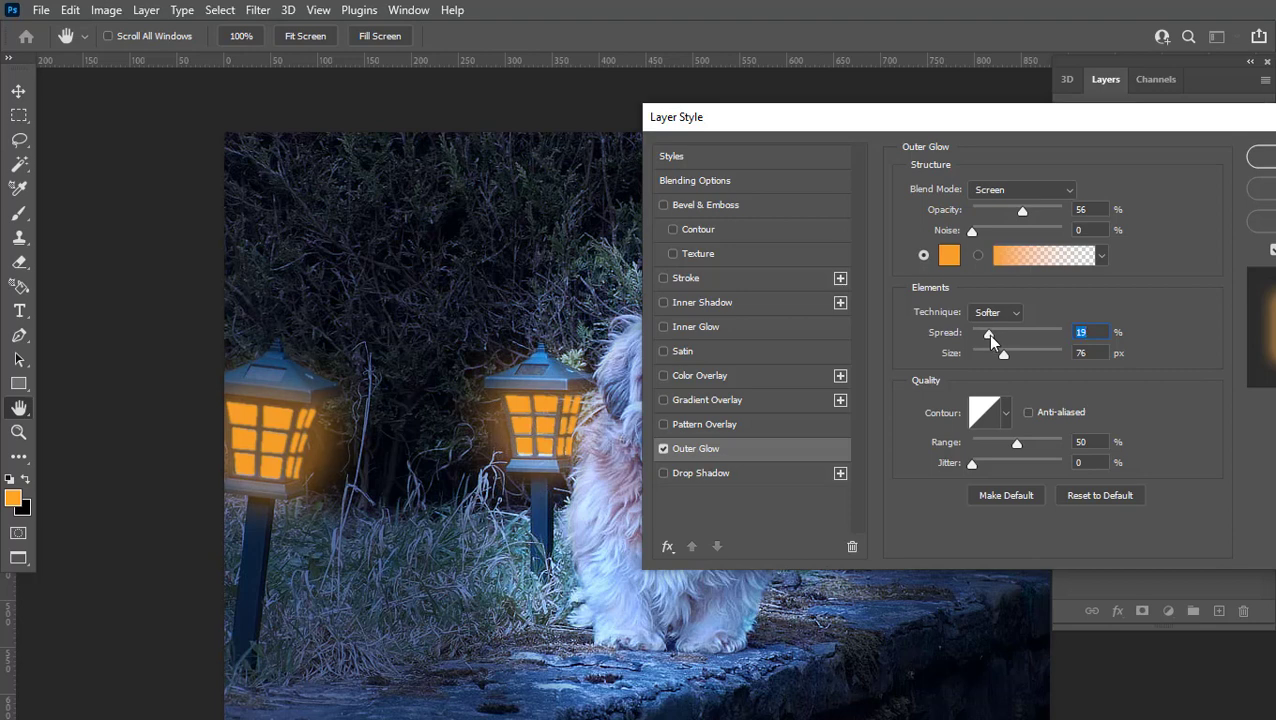
click(1260, 158)
key(ctrl+0)
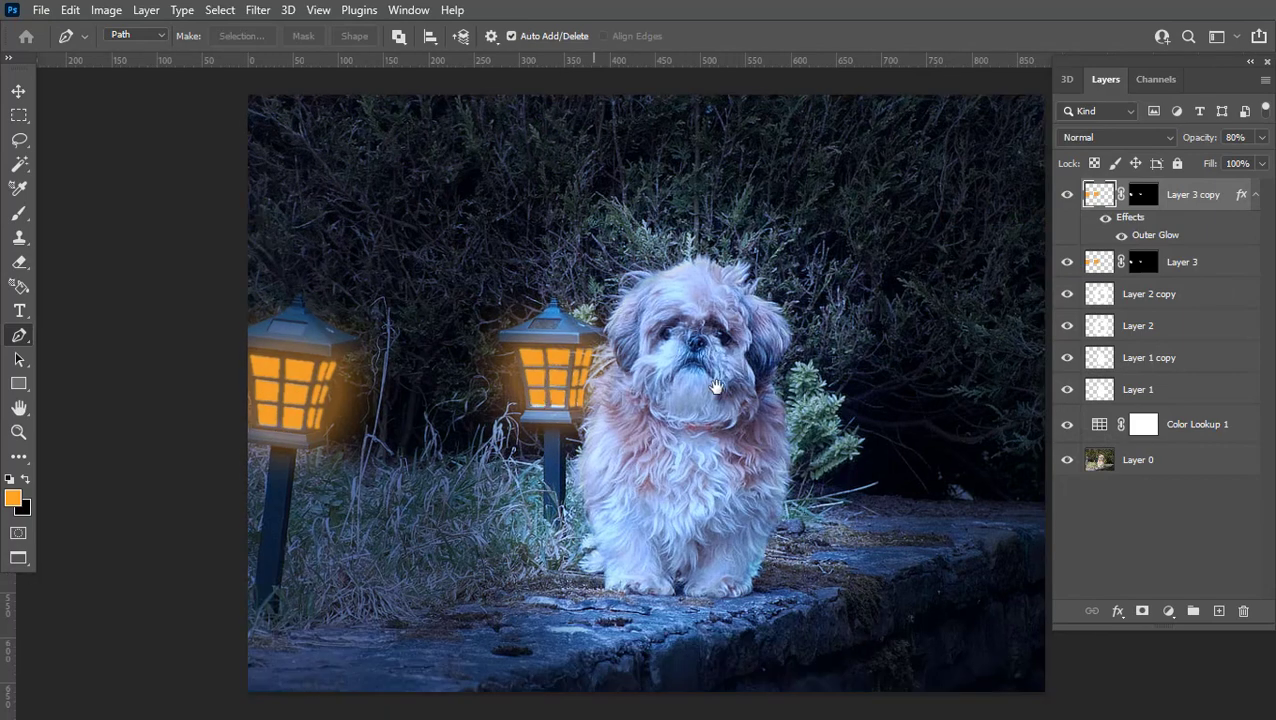
click(1062, 195)
click(1062, 195)
key(ctrl+minus)
key(ctrl+minus)
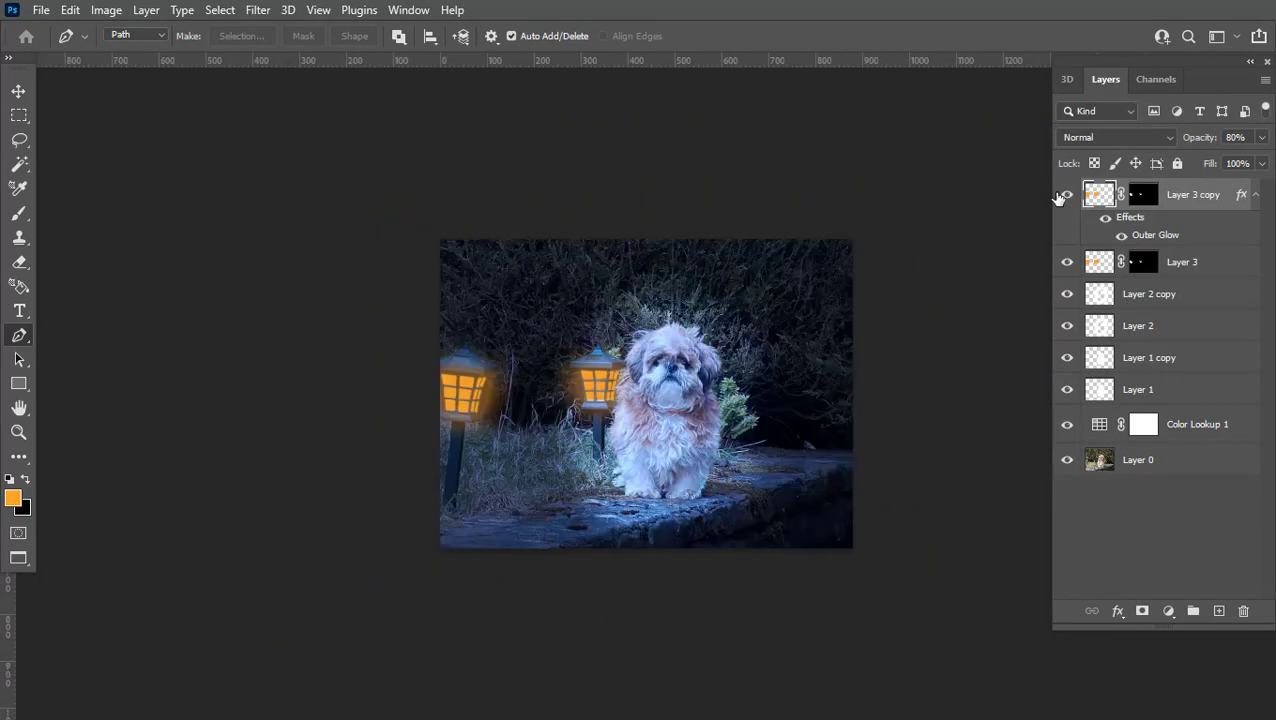
key(ctrl+0)
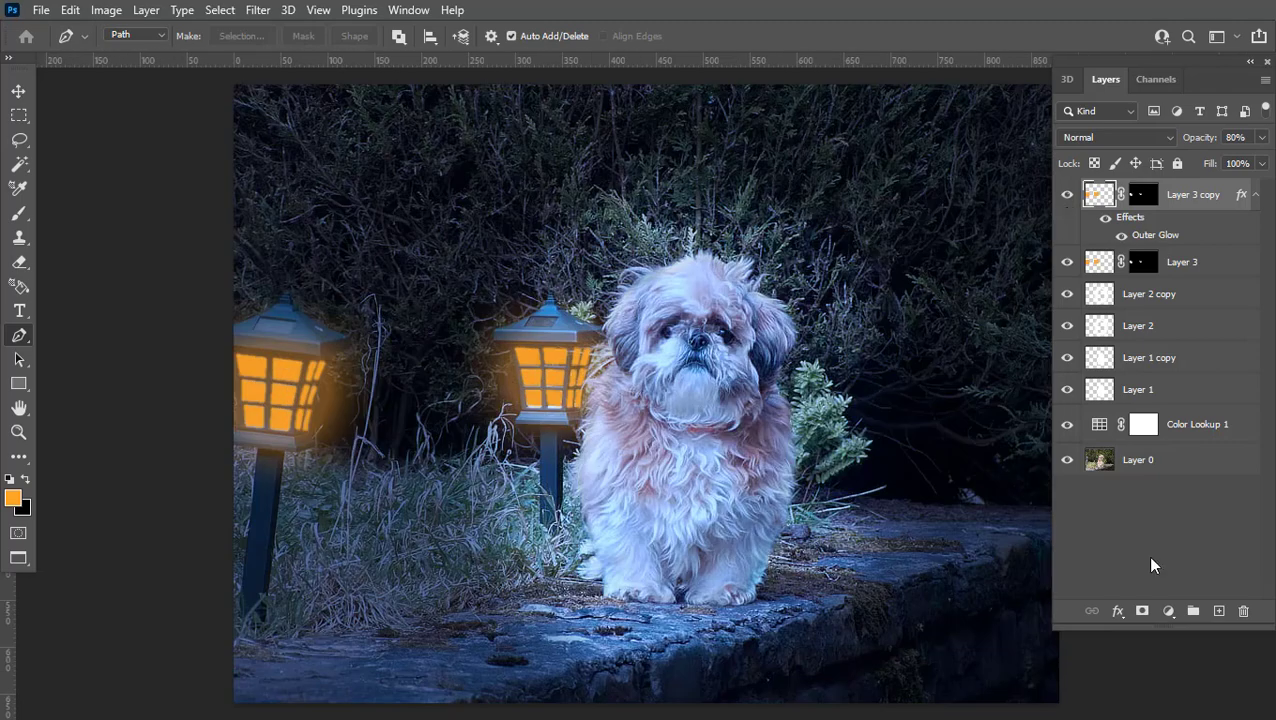
Step: Add a linear Gradient Fill layer above Layer 3 copy using the Blue_03 preset from the Blues group
click(1170, 611)
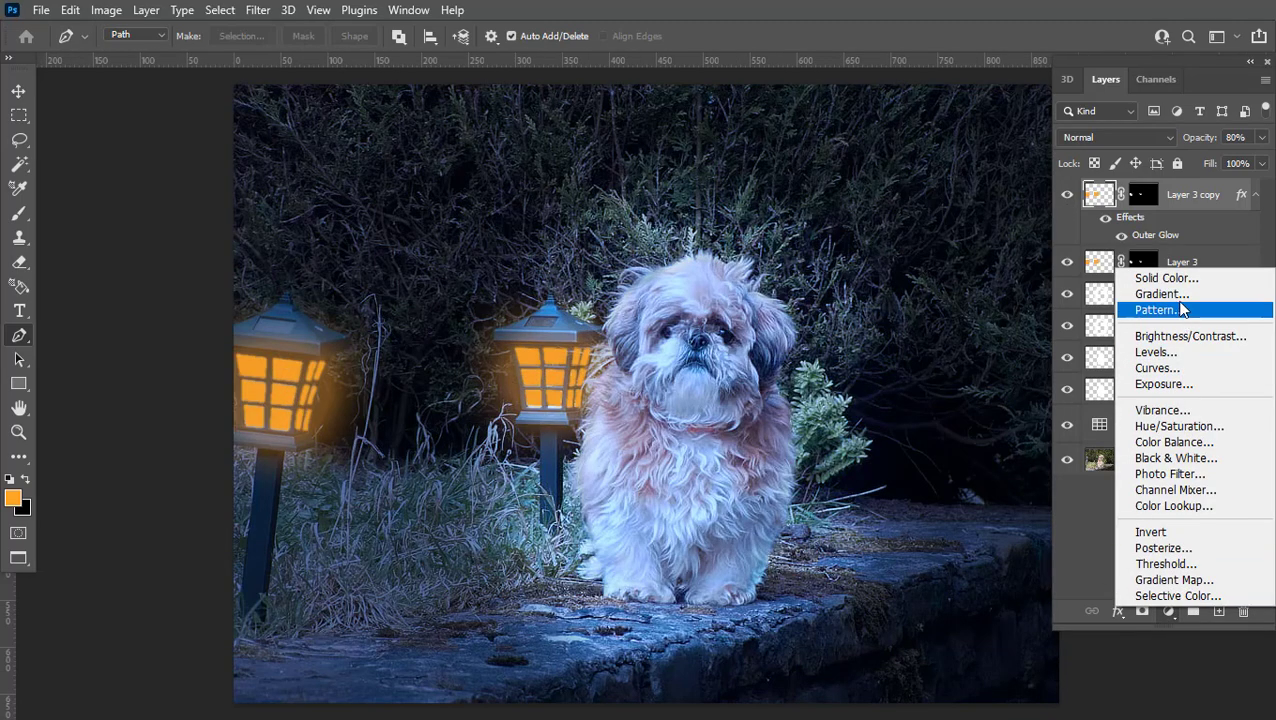
click(1179, 295)
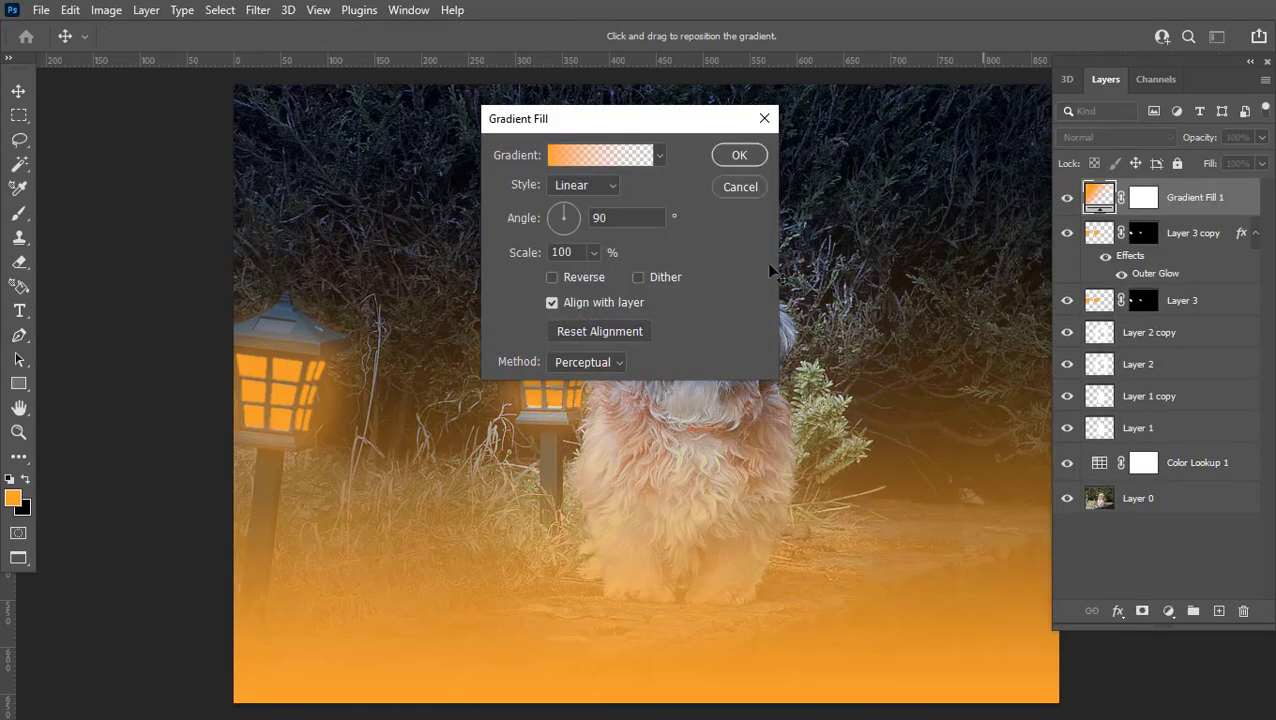
click(557, 155)
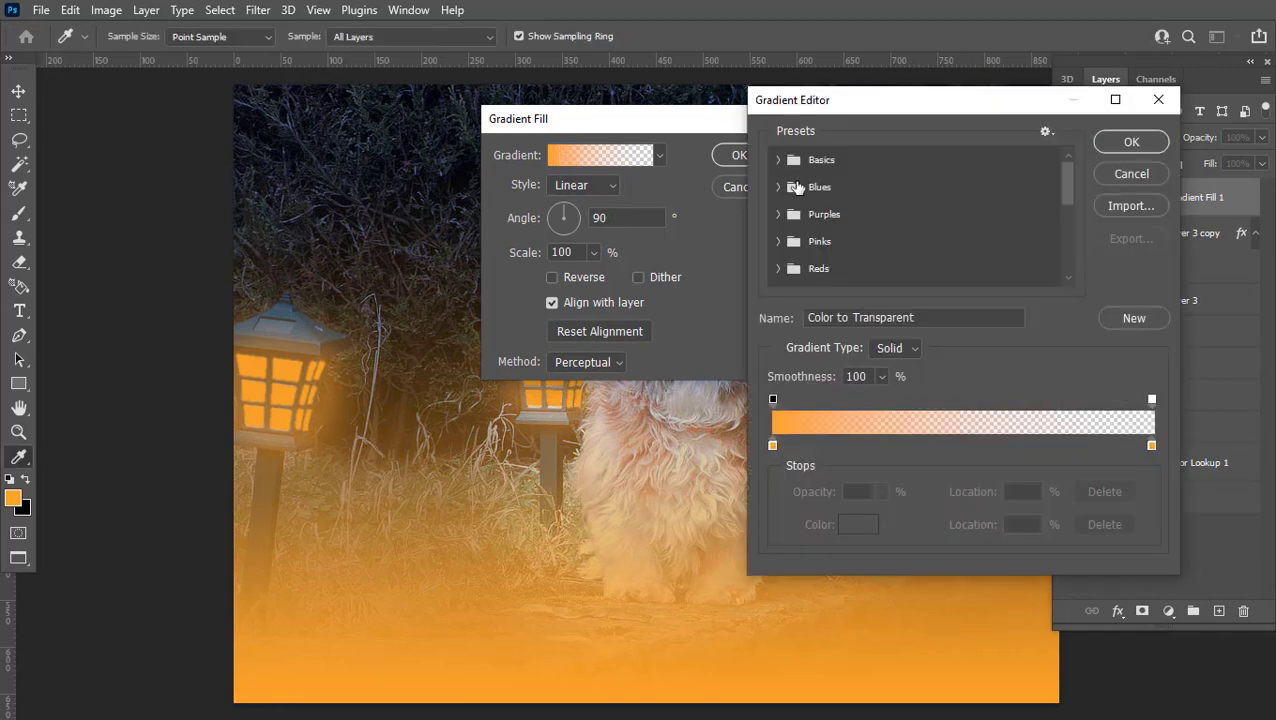
click(778, 187)
click(801, 216)
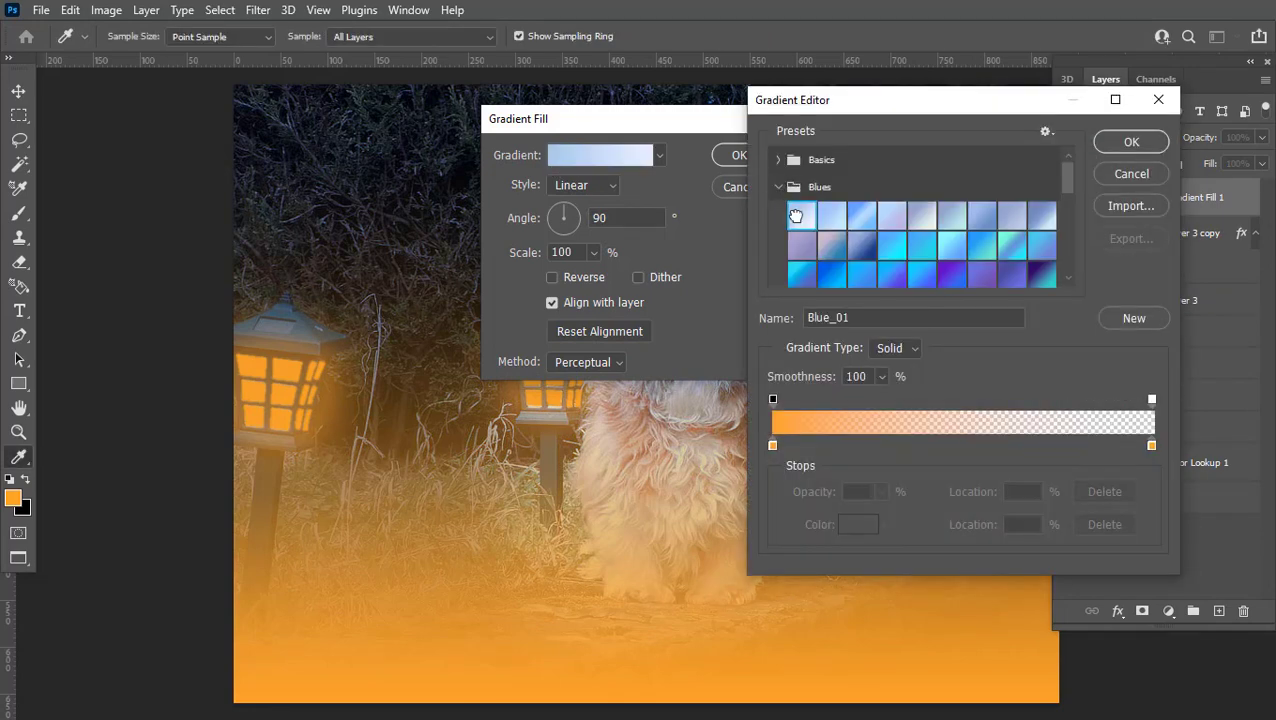
click(801, 246)
click(864, 252)
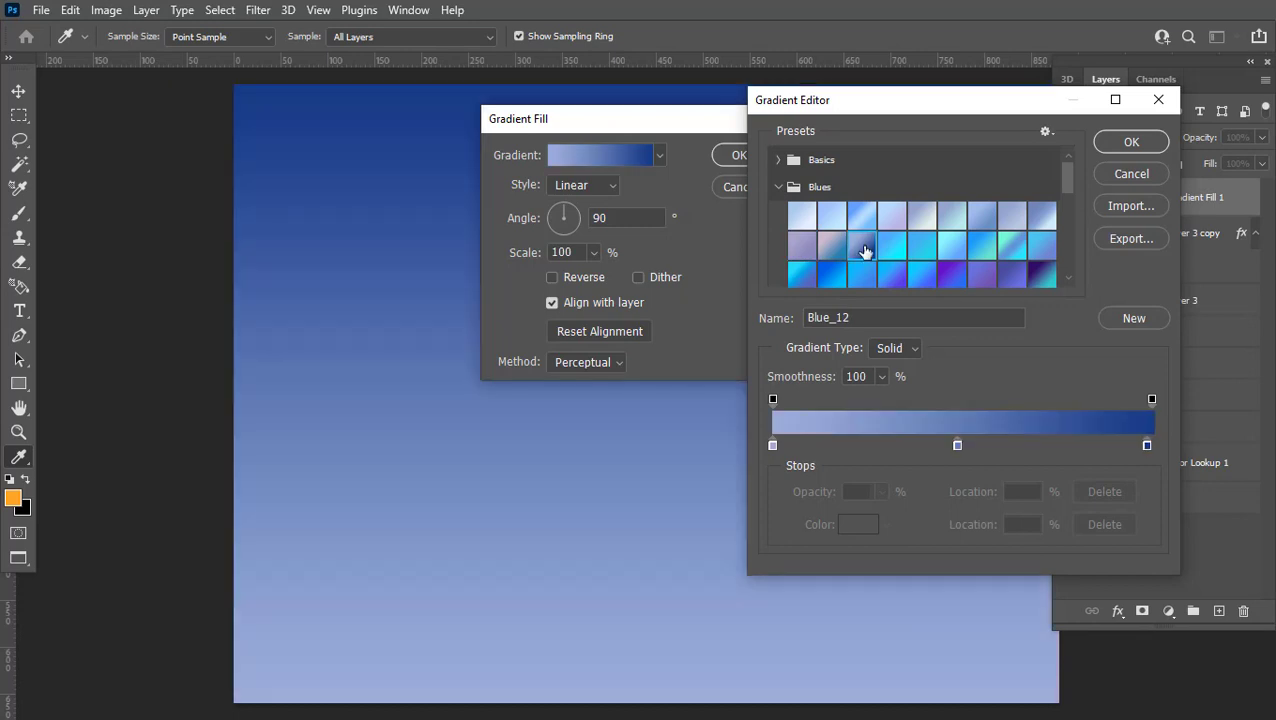
click(893, 217)
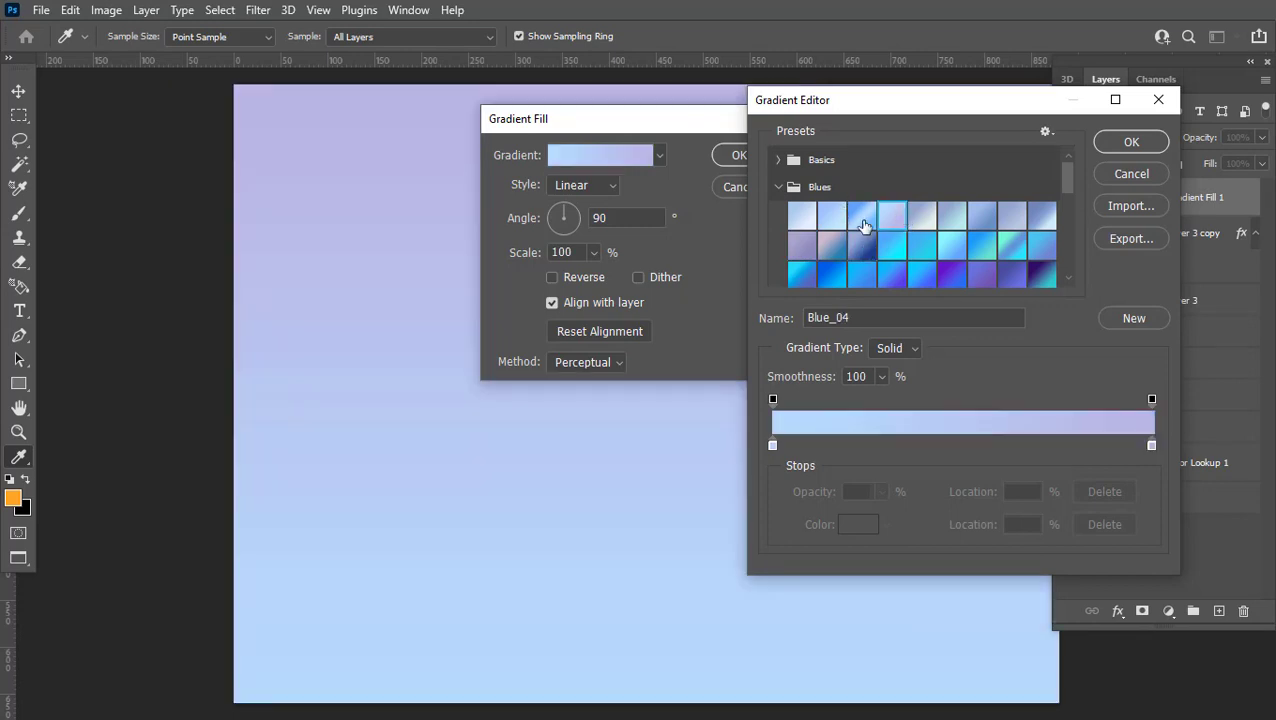
click(862, 218)
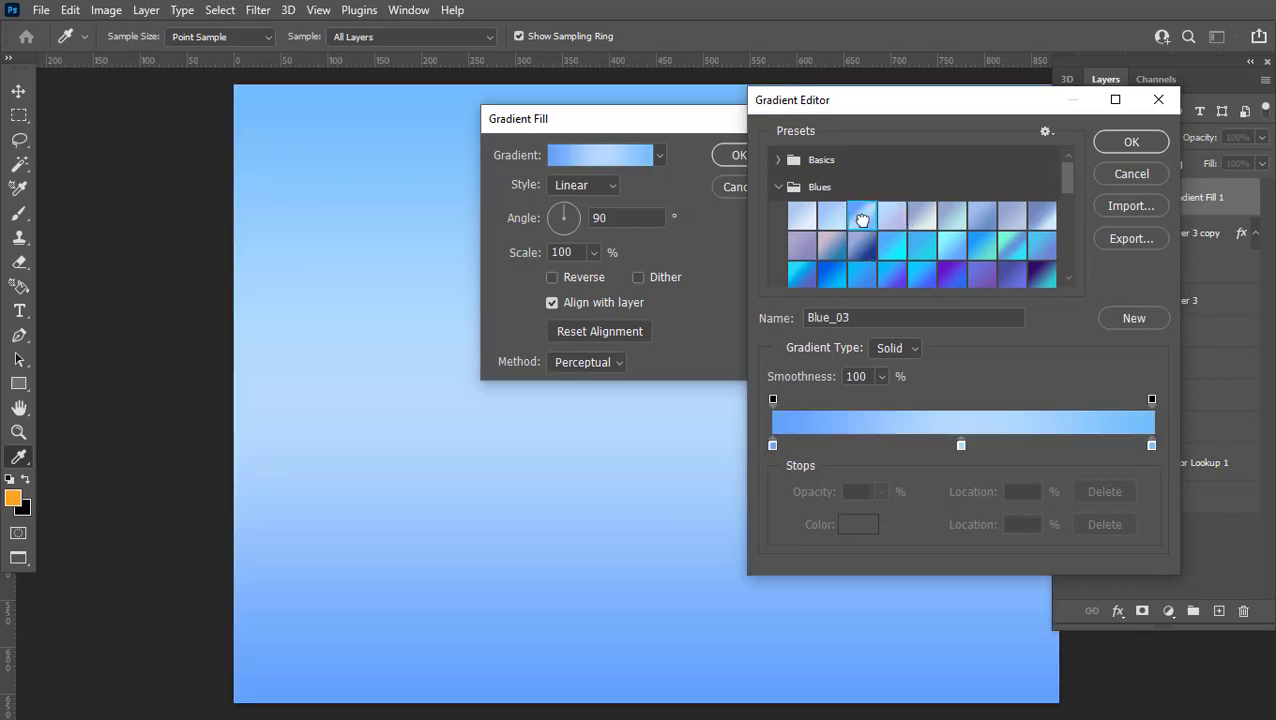
click(1130, 142)
click(735, 157)
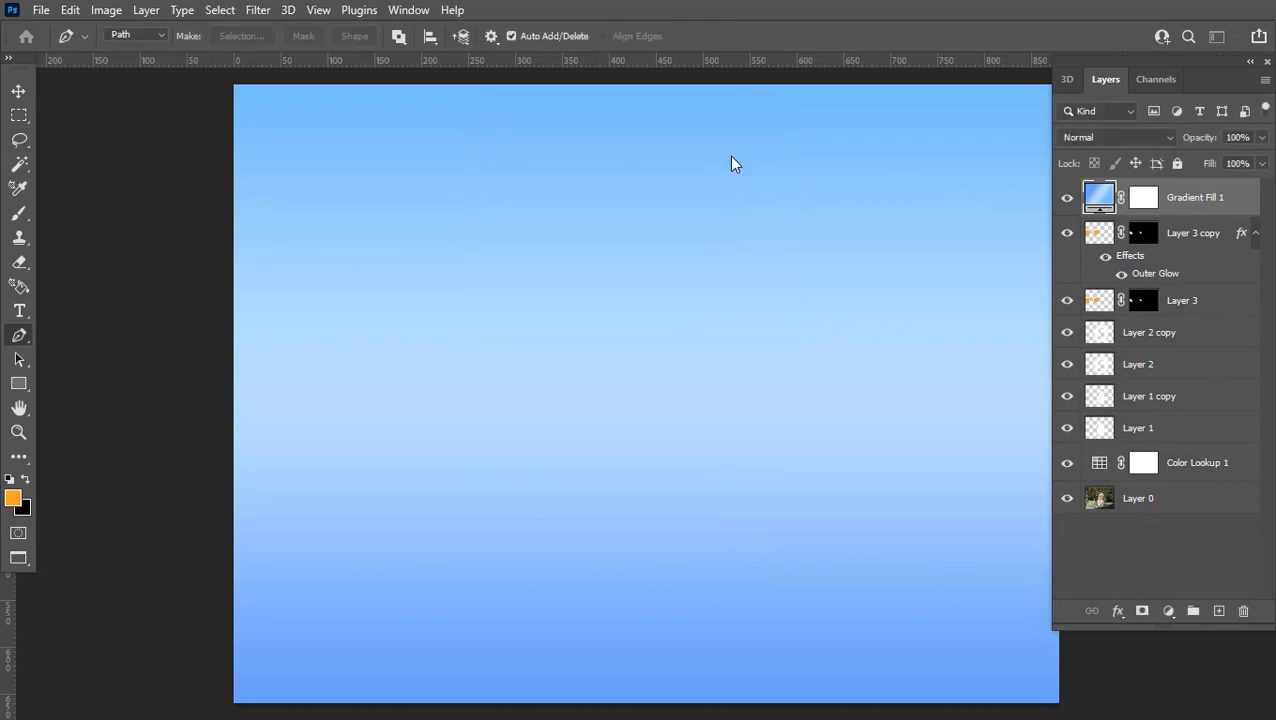
Step: Set the gradient fill layer's blend mode to Soft Light and its opacity to 50%
click(1075, 140)
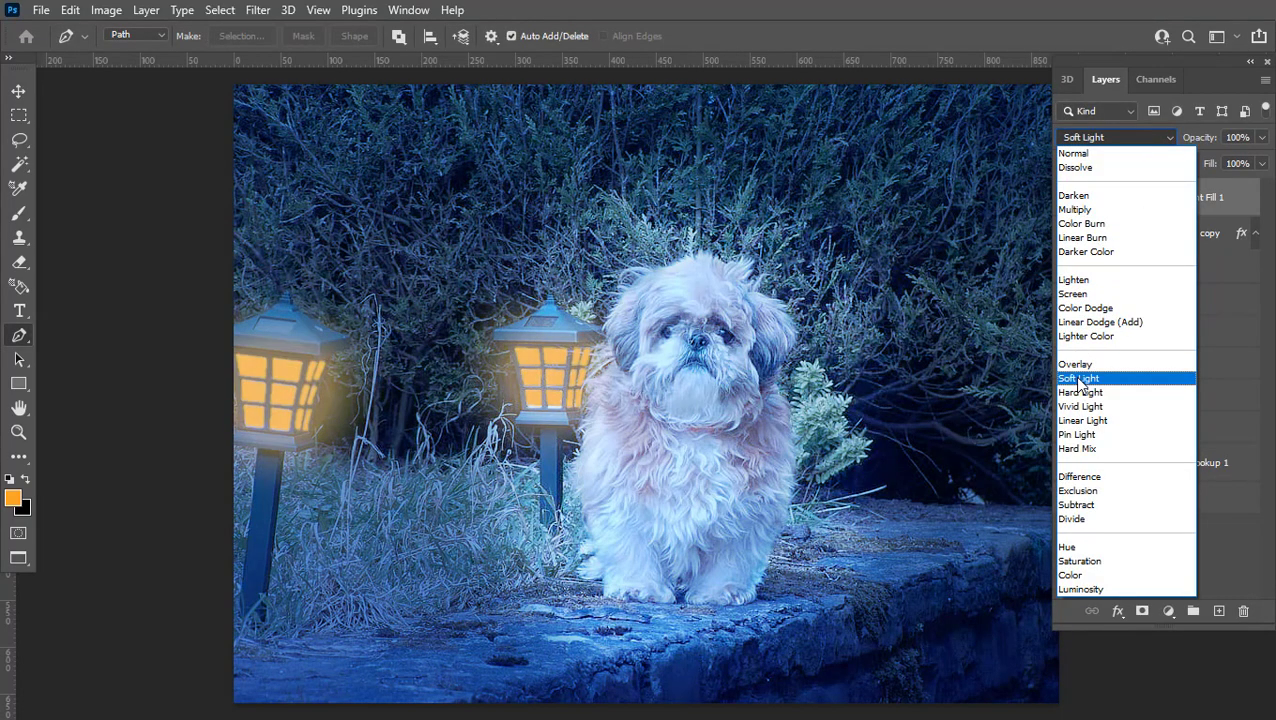
click(1079, 380)
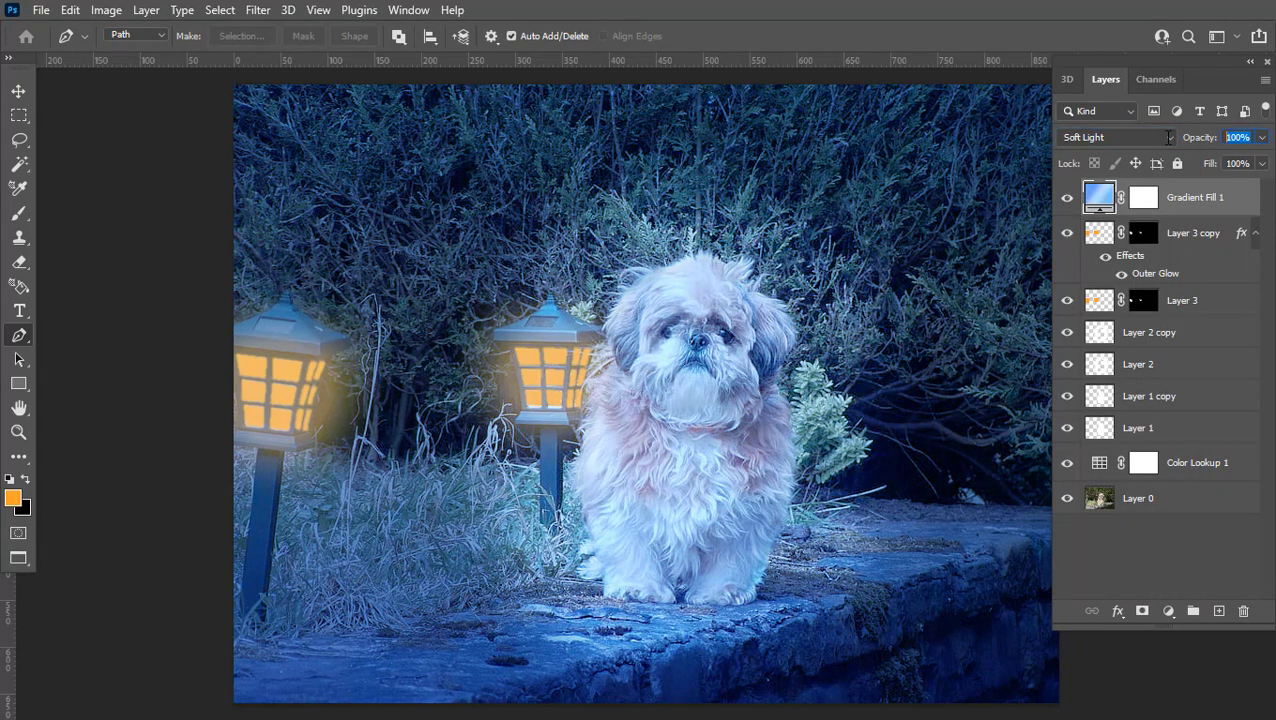
text(50)
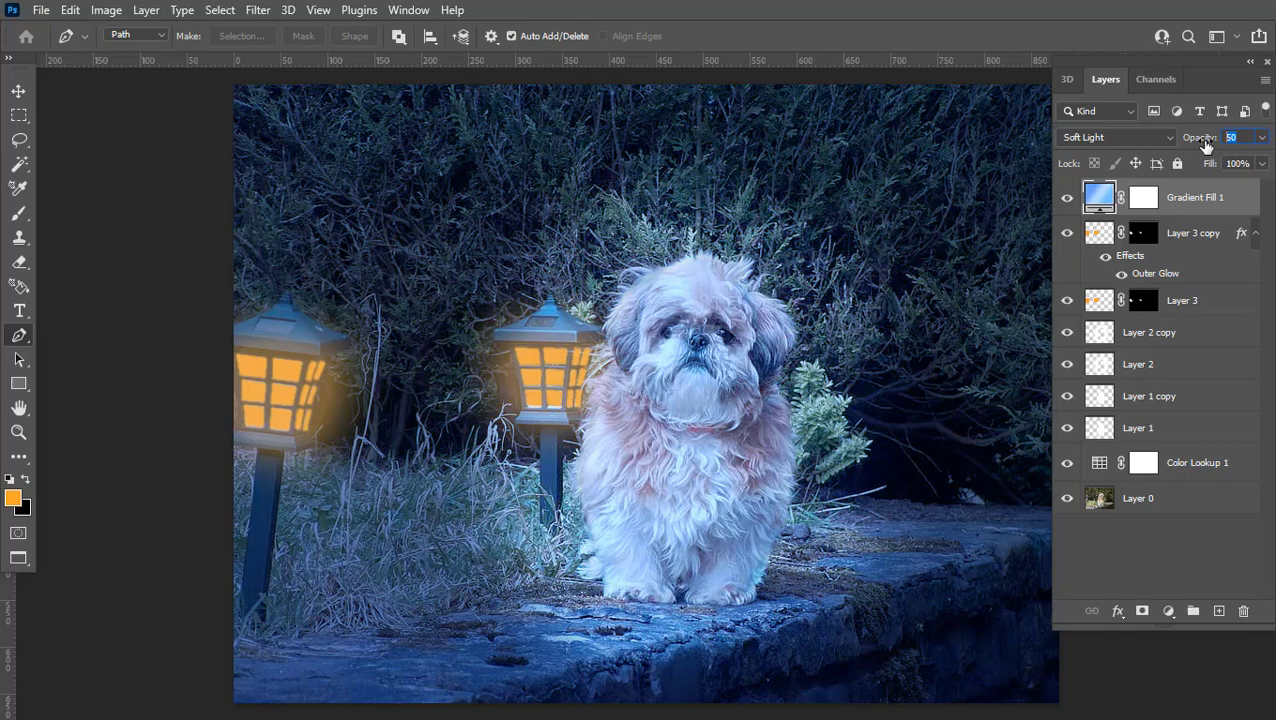
text(60)
key(BackSpace)
text(50)
key(Return)
Step: Examine the dog and the lantern beside it up close, and review the whole image
key(ctrl+minus)
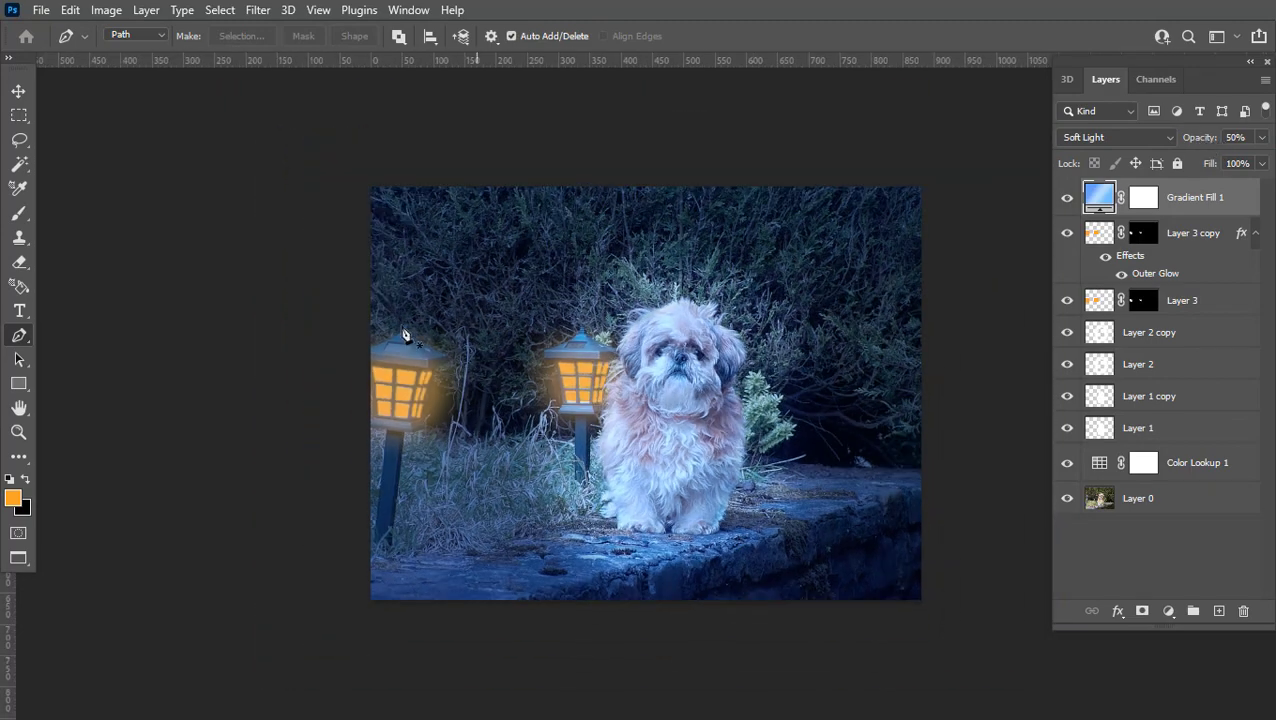
ctrl+click(701, 408)
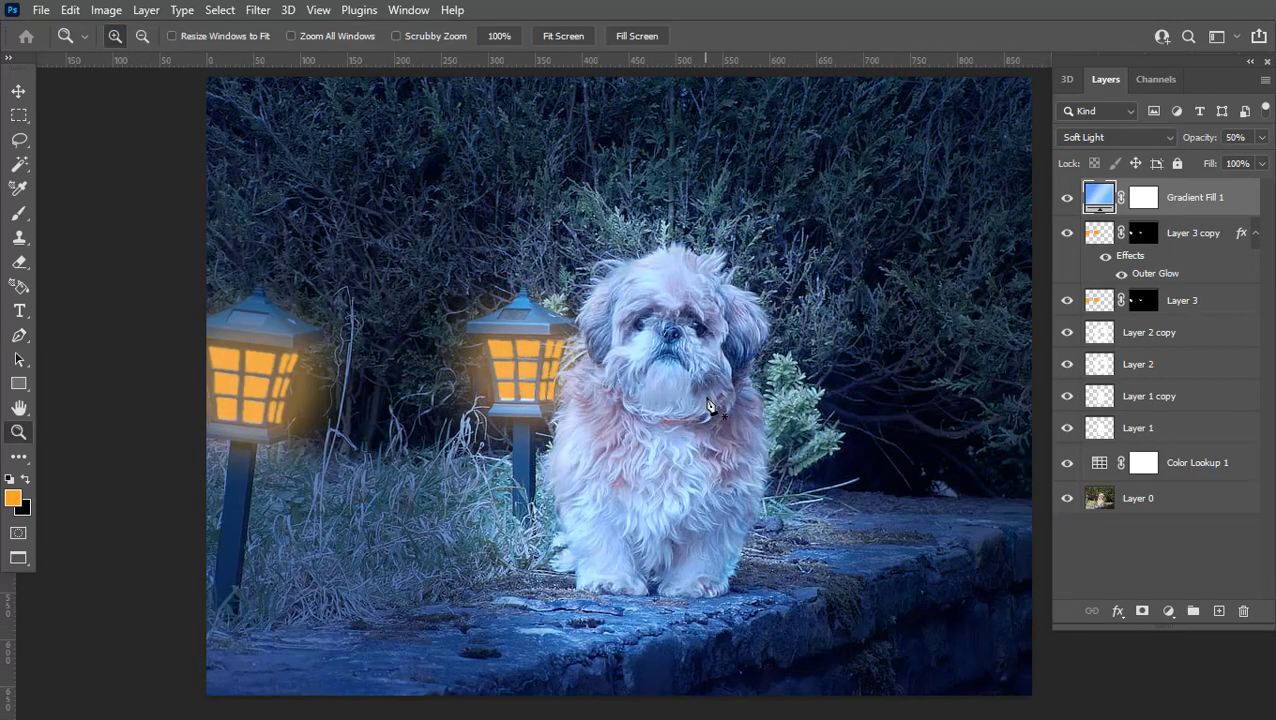
click(706, 397)
click(706, 396)
click(701, 385)
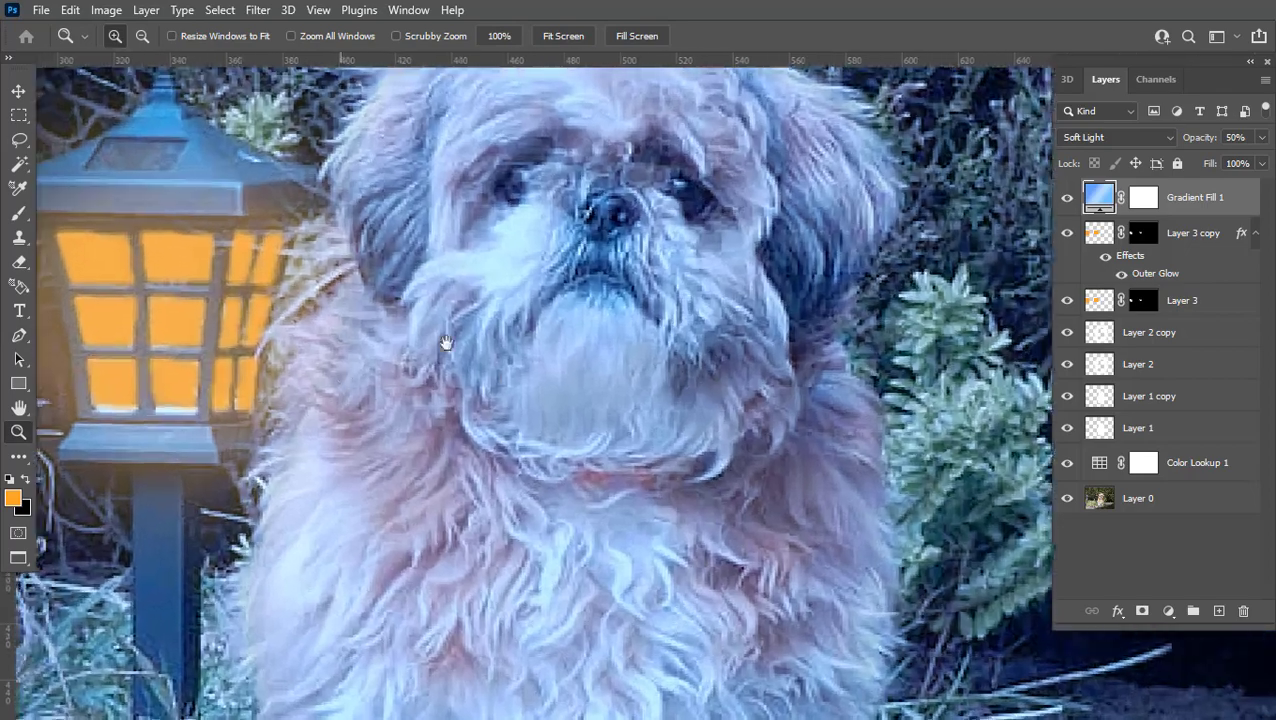
drag(444, 345, 686, 270)
alt+click(543, 333)
alt+click(543, 333)
alt+click(543, 333)
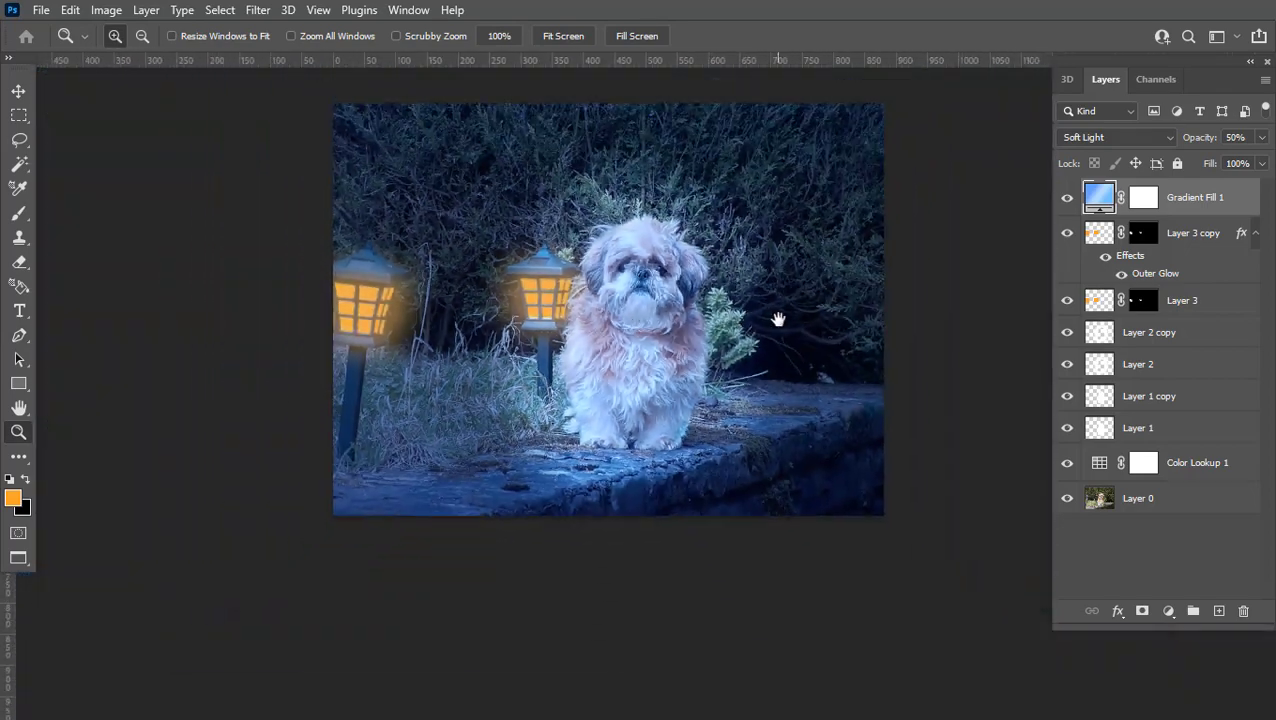
drag(777, 319, 751, 391)
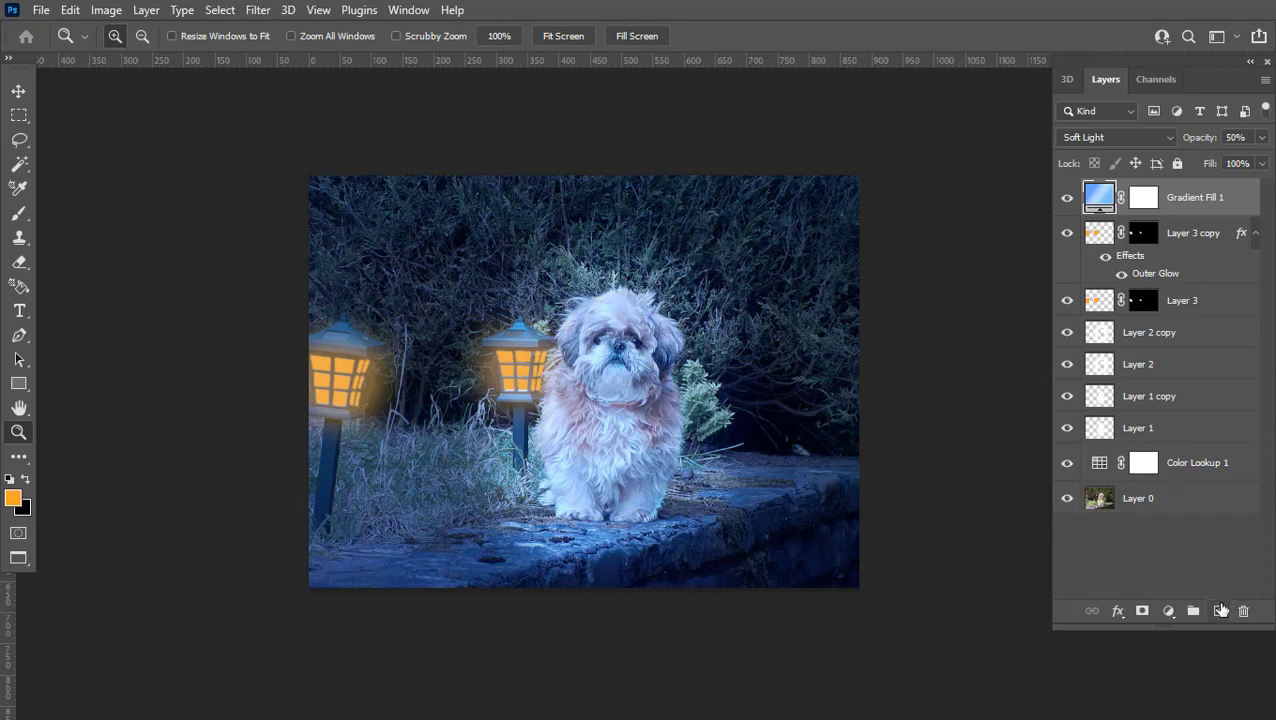
Step: Add an empty layer above Gradient Fill 1 and ready the Brush tool with white as the foreground colour
click(1220, 610)
click(26, 481)
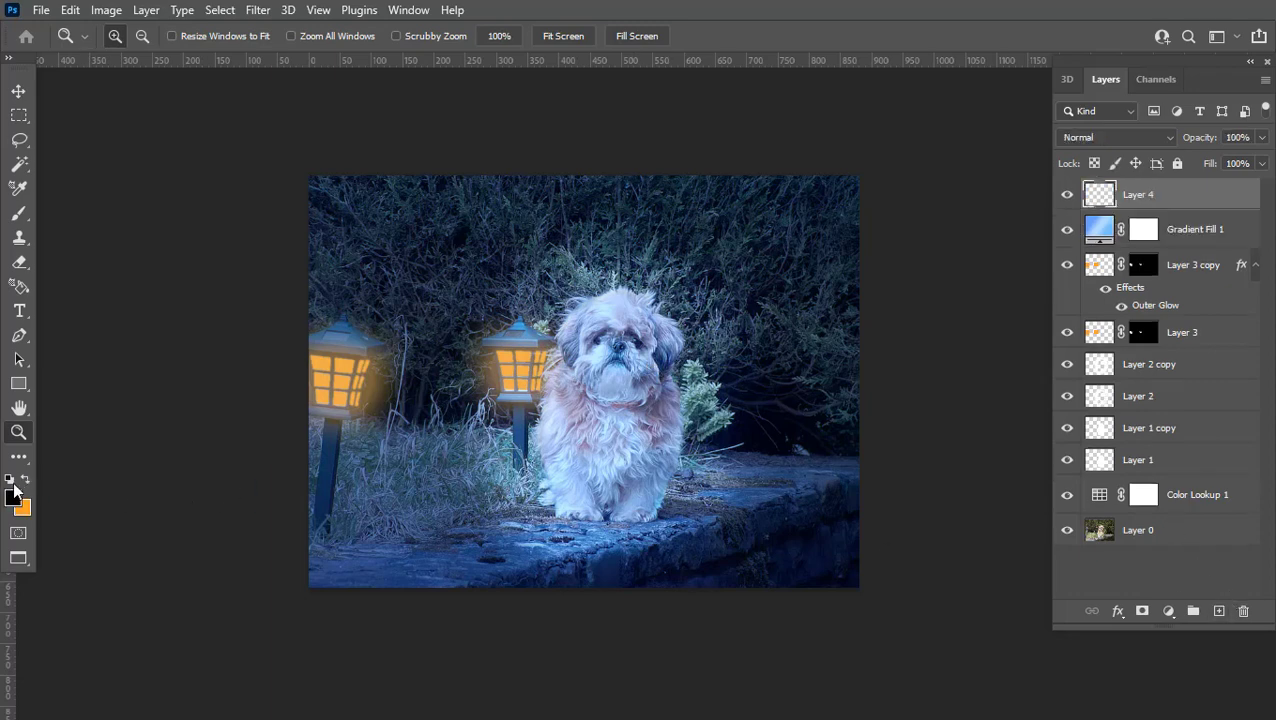
click(26, 484)
click(19, 213)
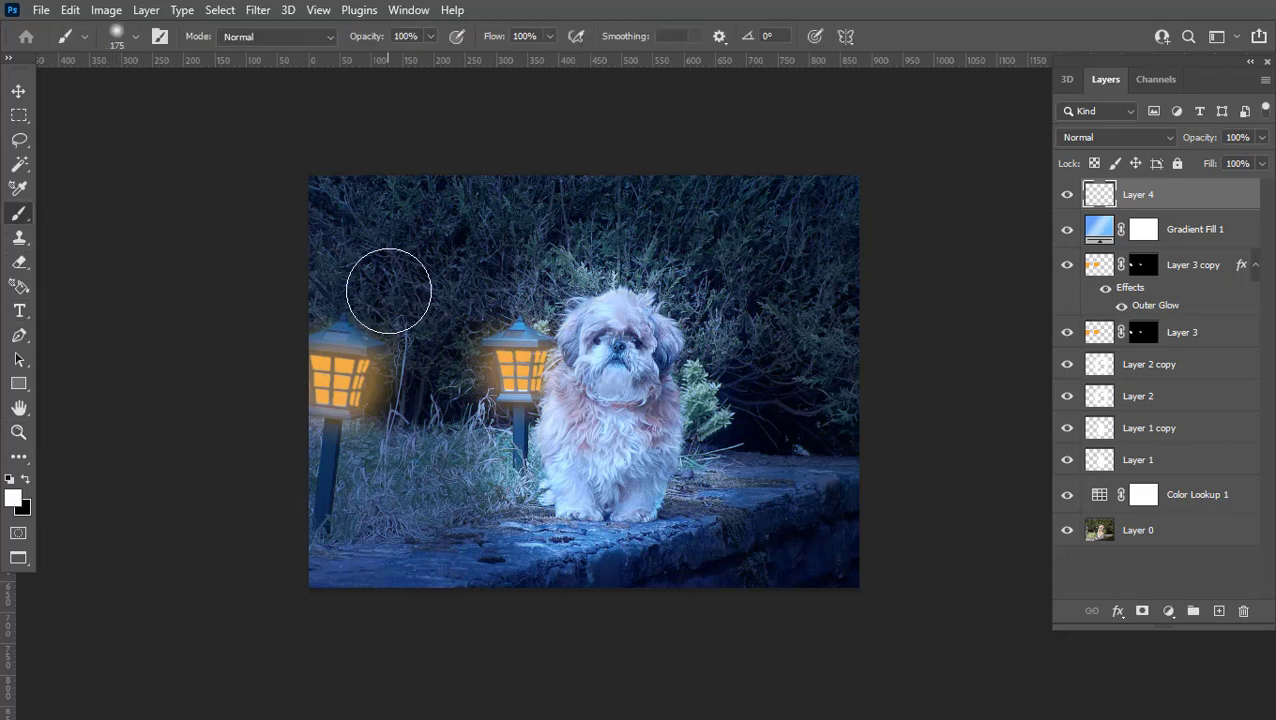
Step: Choose a 2500 px snow brush tip with sparse slanted flakes and set its size to 400 px
click(409, 10)
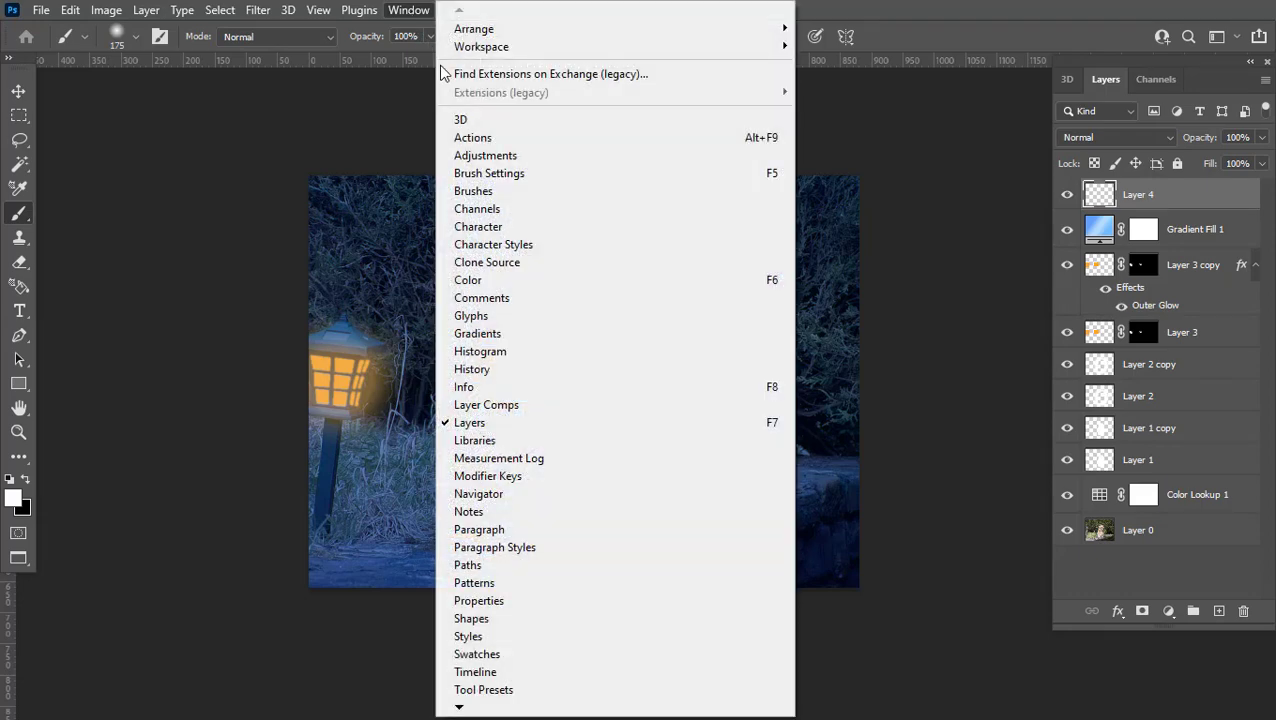
click(472, 191)
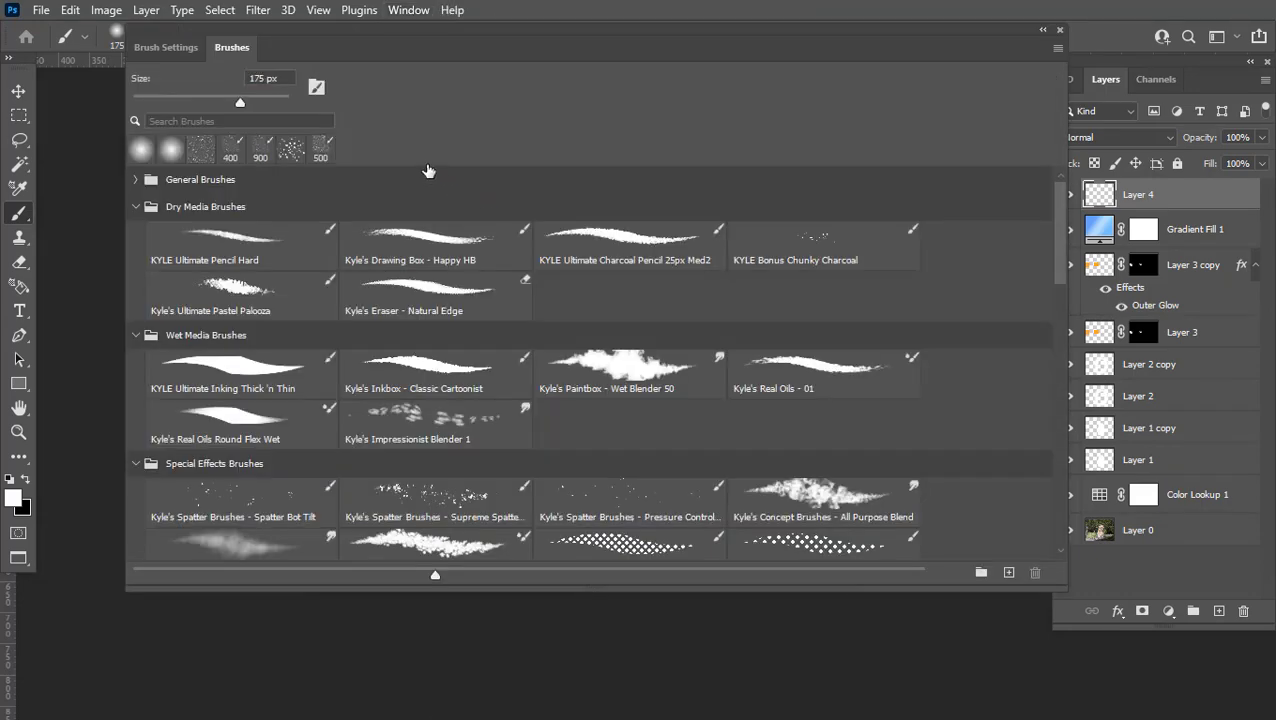
click(167, 50)
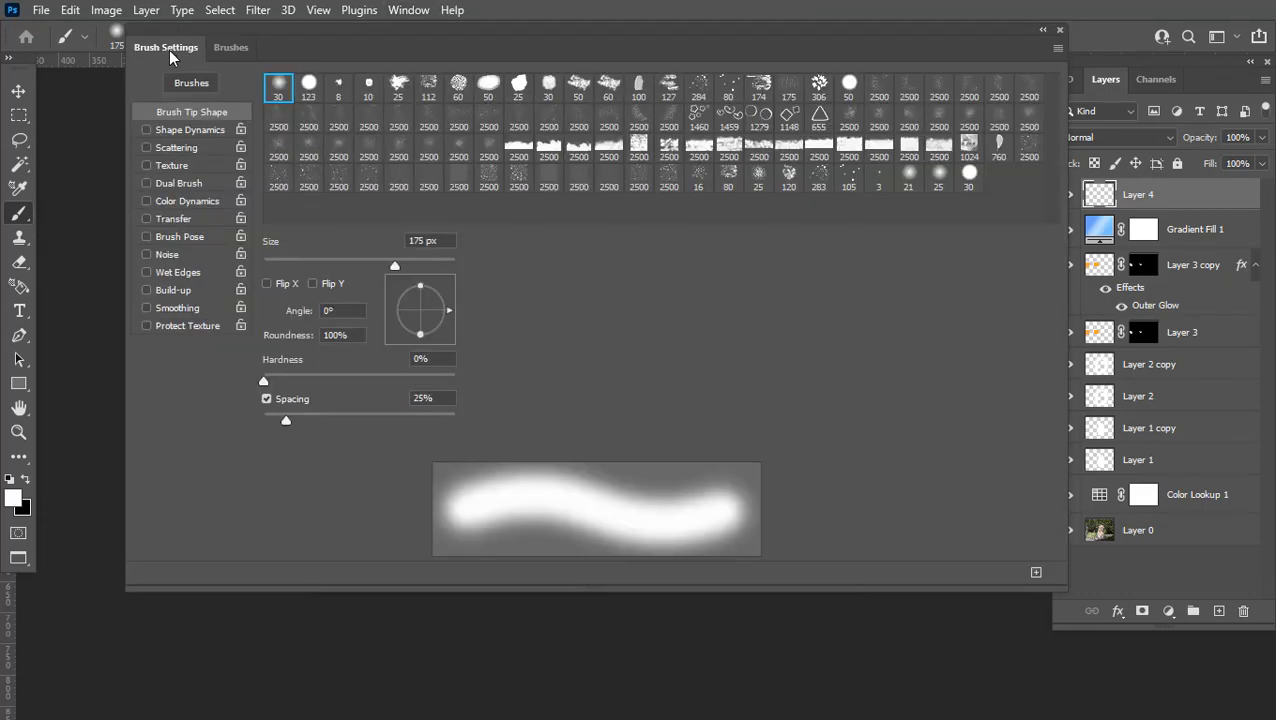
click(639, 182)
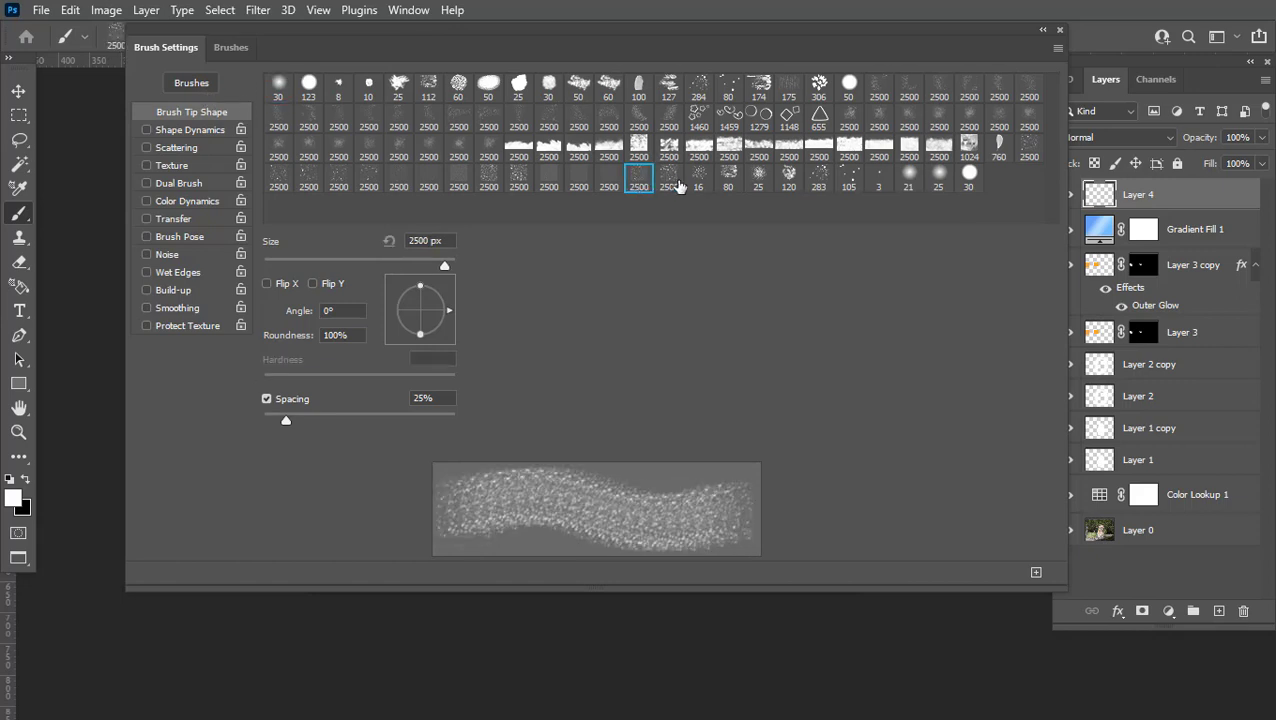
click(677, 184)
click(640, 182)
click(1060, 31)
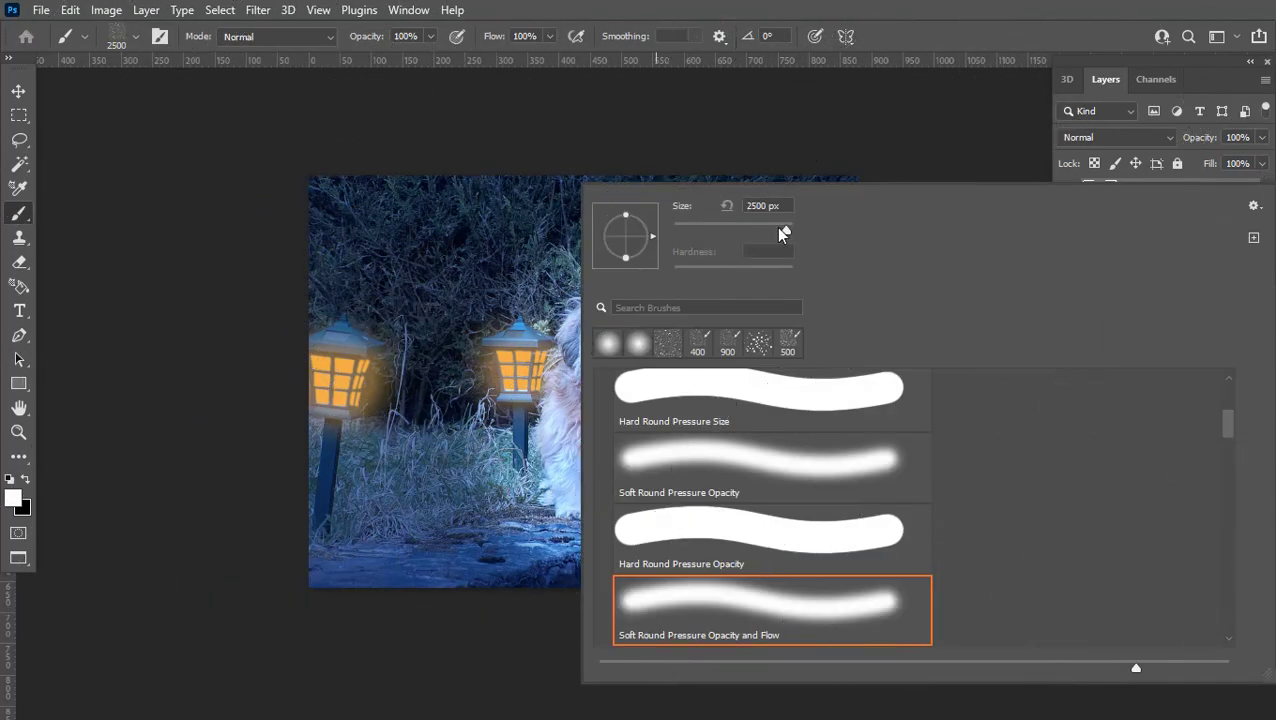
drag(779, 227, 776, 227)
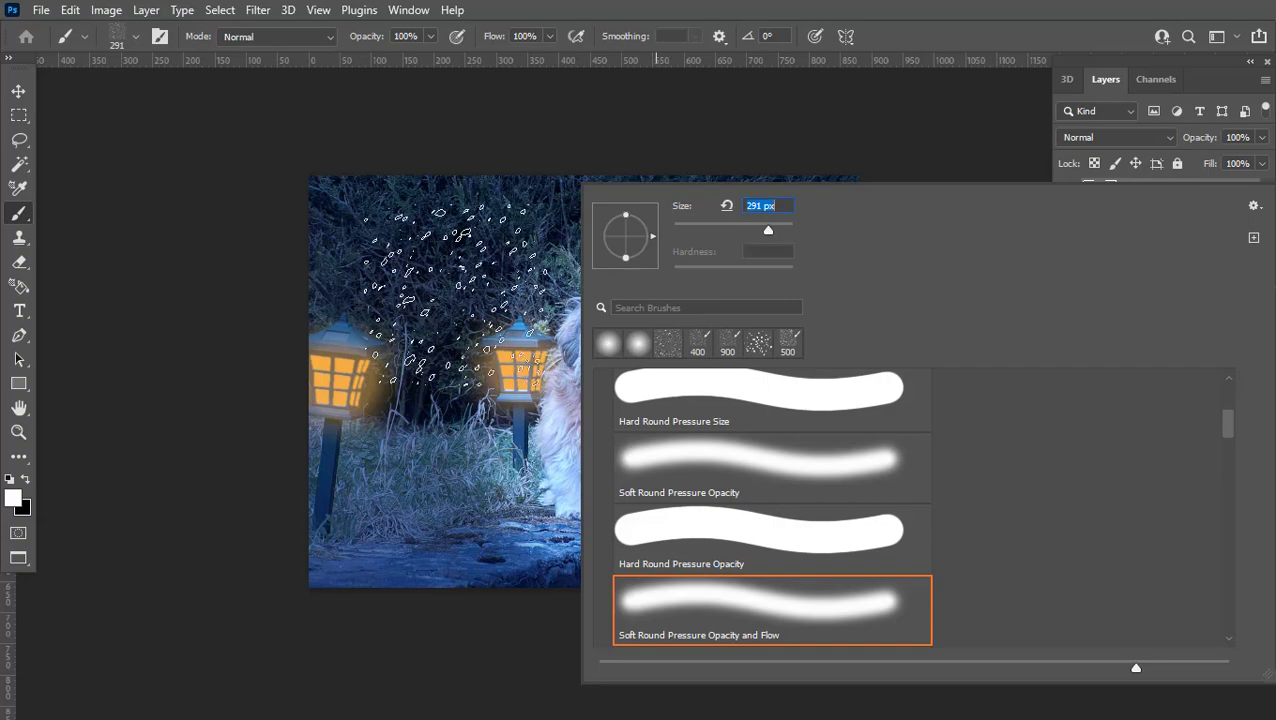
text(400)
key(Return)
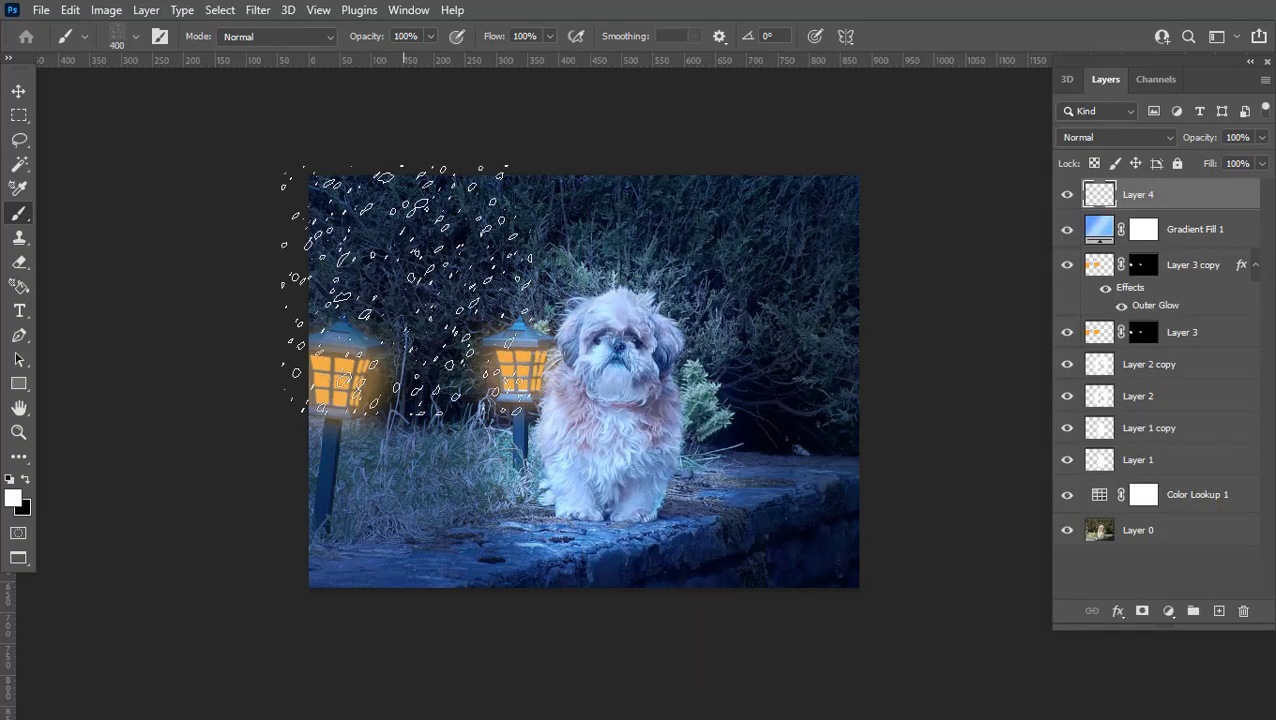
Step: Paint slanted snowflakes across the whole image on Layer 4 and set the layer's opacity to 50%
mouse_move(440, 295)
mouse_down()
mouse_move(780, 270)
mouse_move(955, 292)
mouse_up()
mouse_move(750, 565)
mouse_down()
mouse_move(751, 530)
mouse_move(816, 555)
mouse_move(469, 513)
mouse_move(510, 515)
mouse_move(519, 520)
mouse_move(285, 525)
mouse_up()
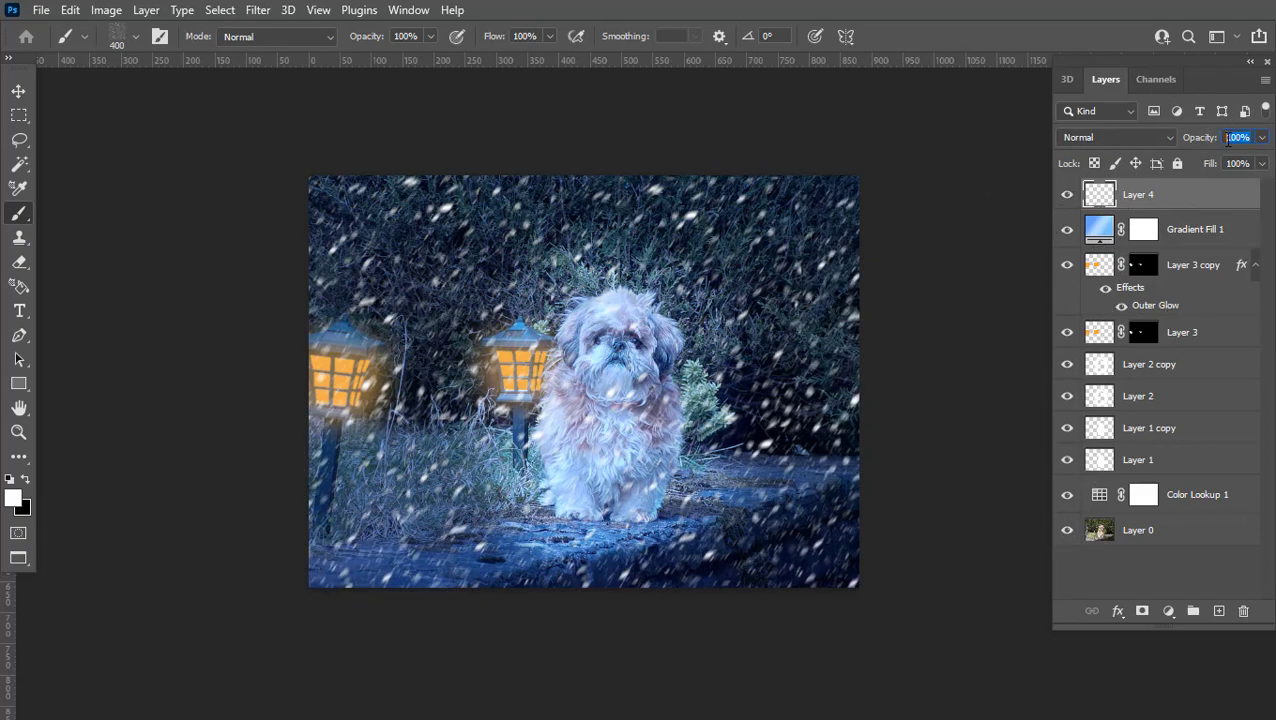
text(50)
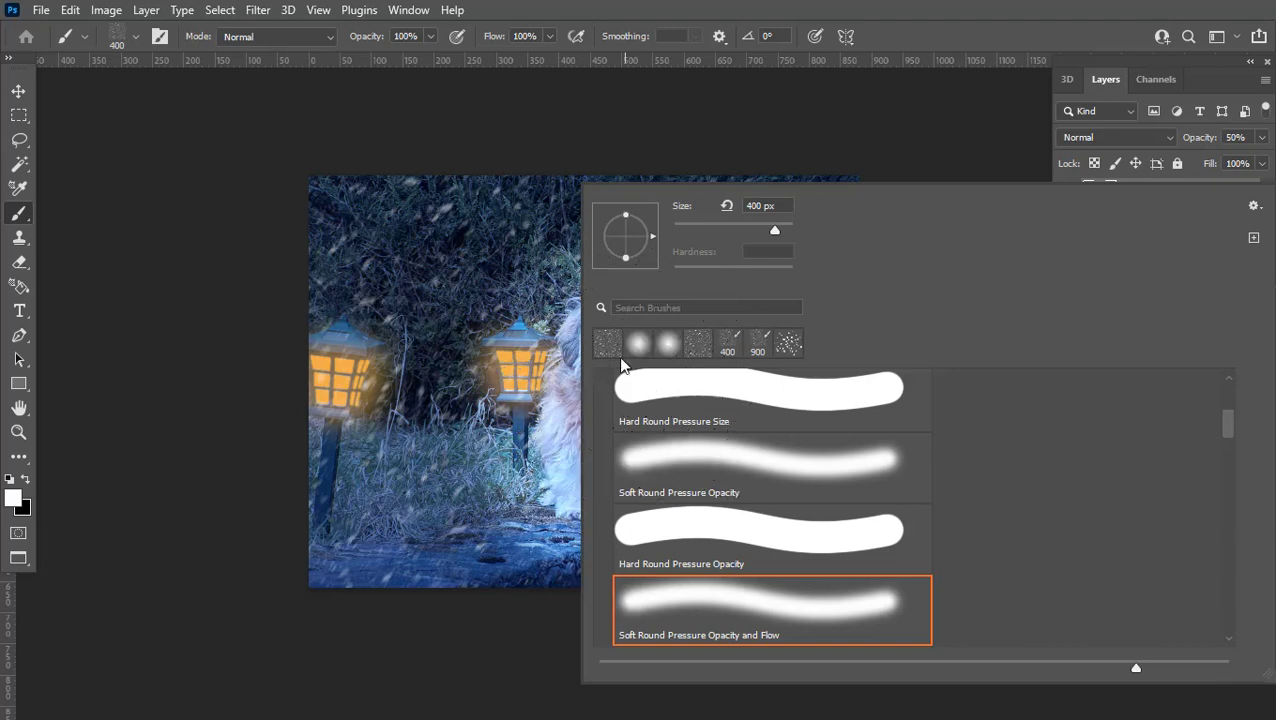
Step: Switch the brush to a denser 2500 px snow tip with mixed round flakes, sized 400 px
click(452, 213)
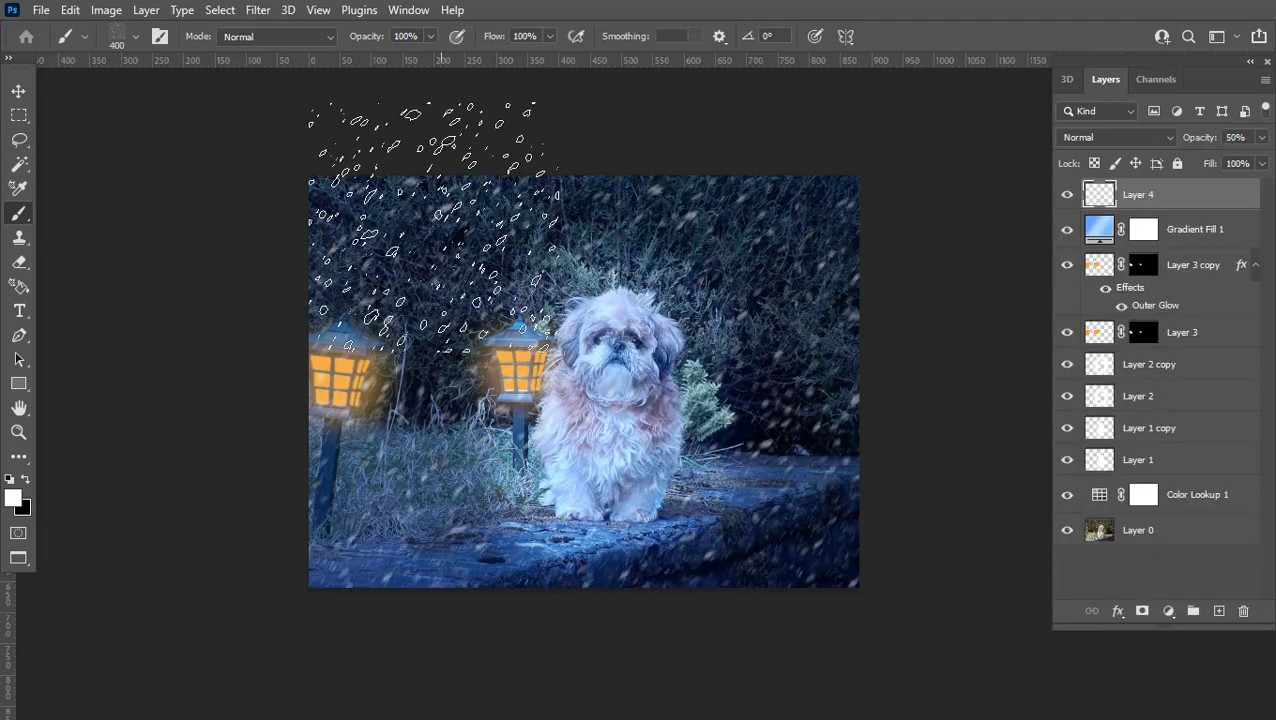
click(412, 12)
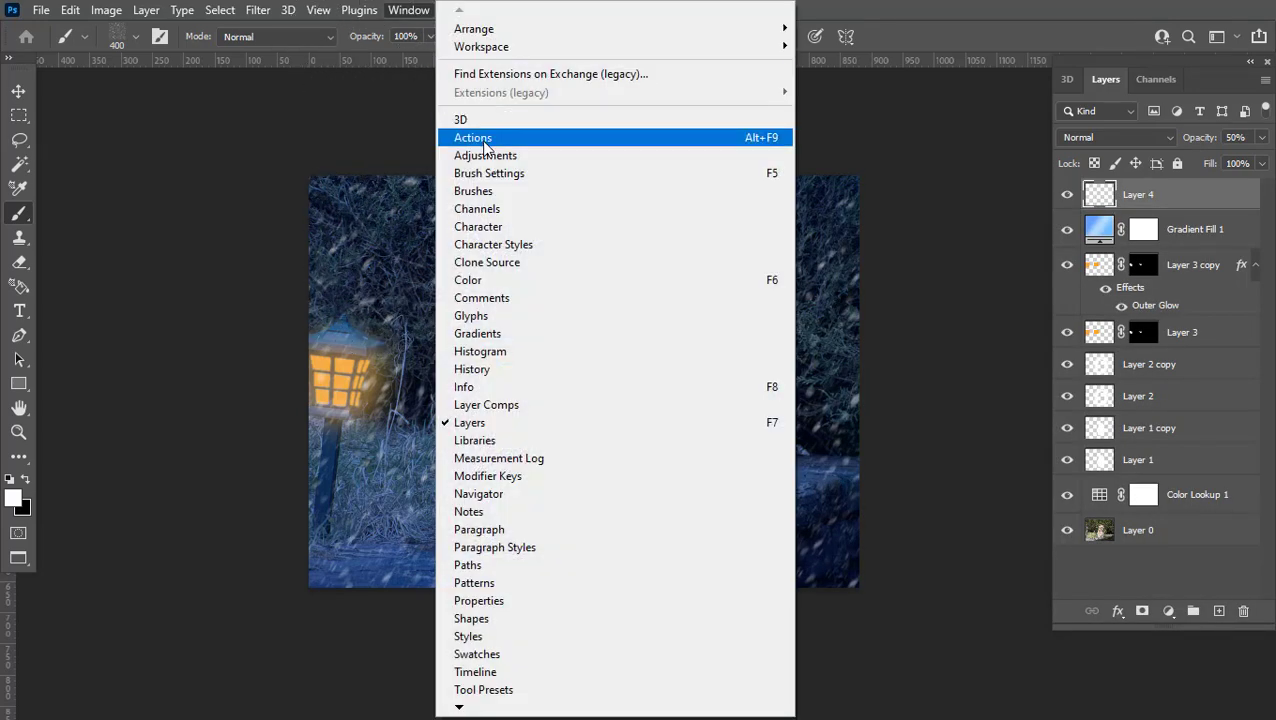
click(475, 191)
key(F5)
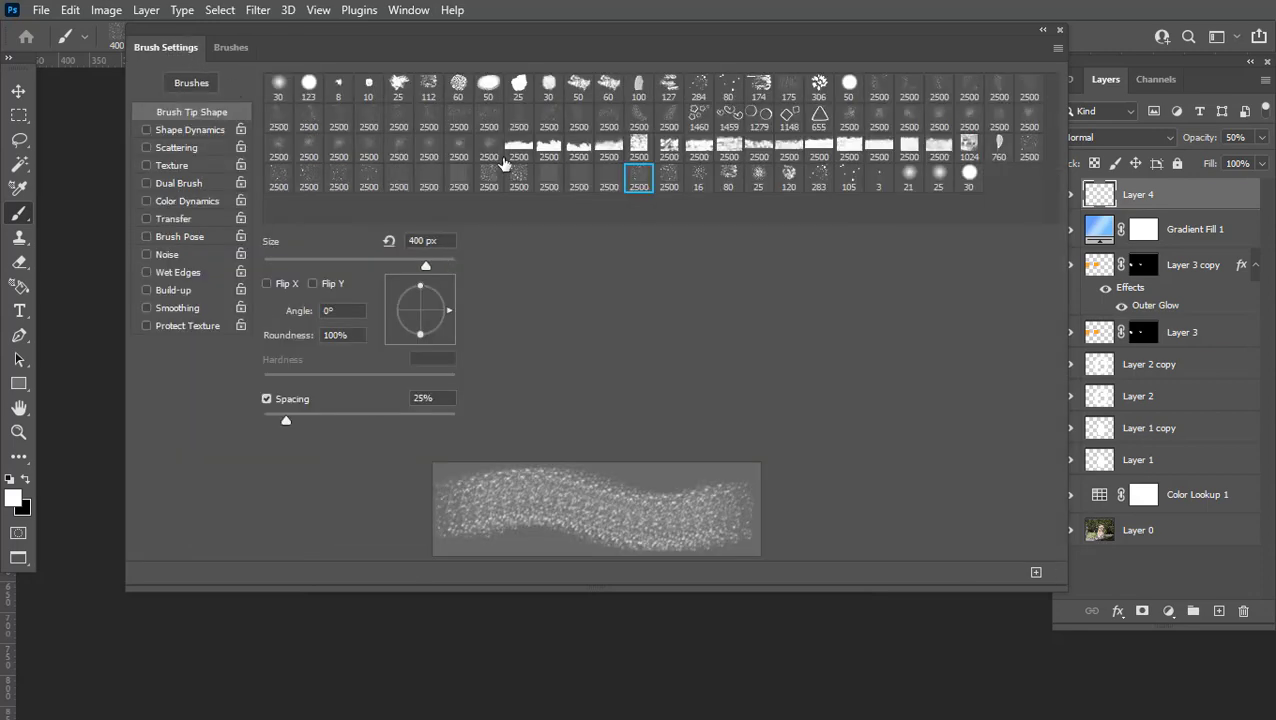
click(520, 180)
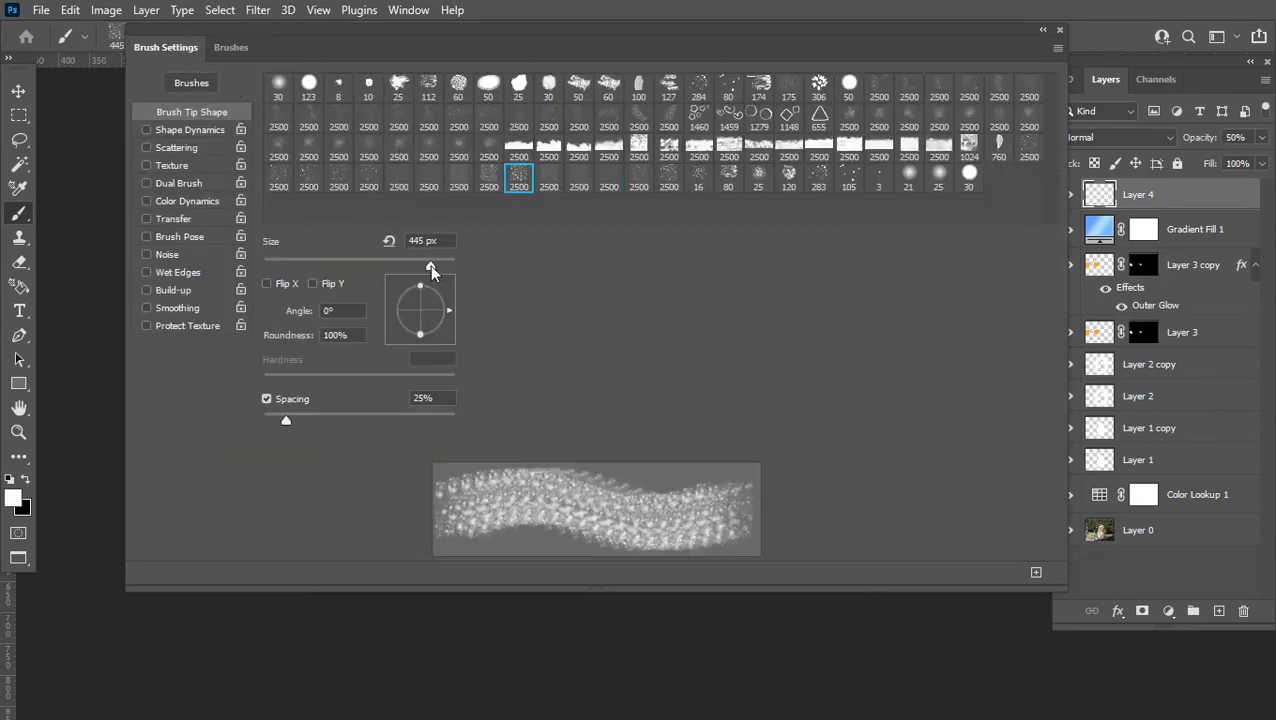
click(1055, 31)
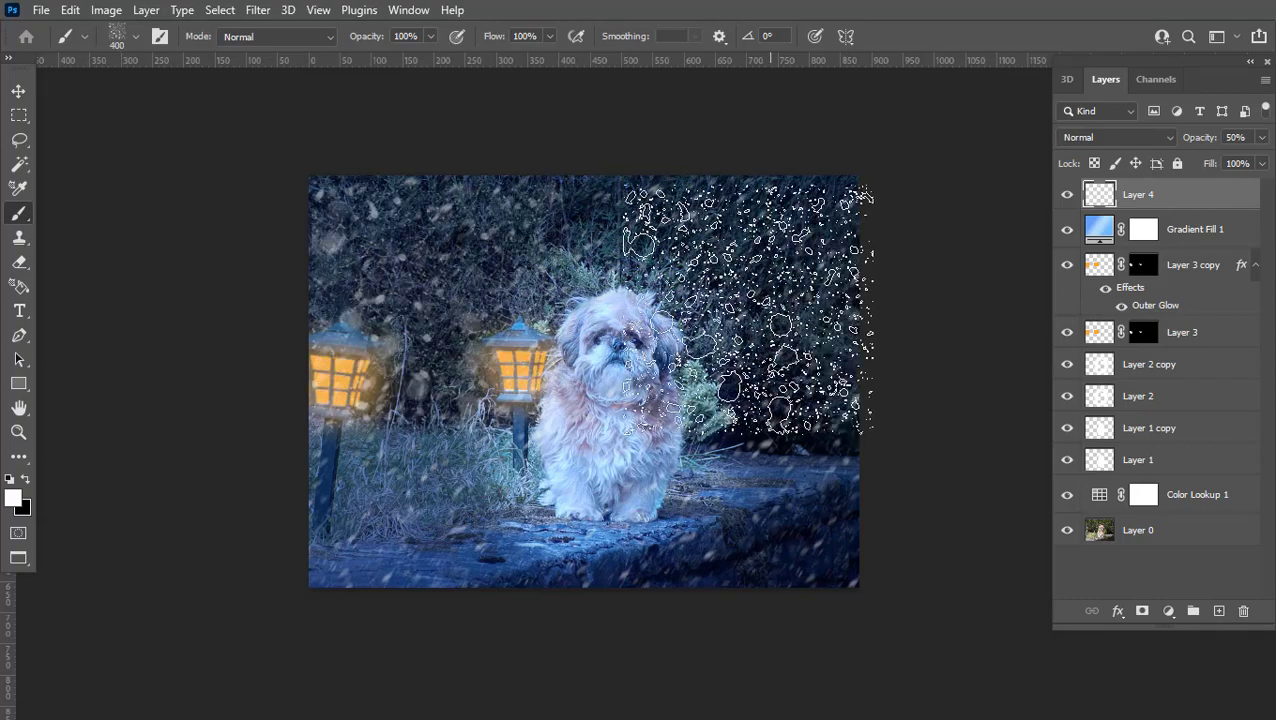
Step: Reduce the snow brush to 300 px and stamp flakes over the dark hedge behind the dog on Layer 4
key(bracketleft)
key(bracketleft)
key(bracketright)
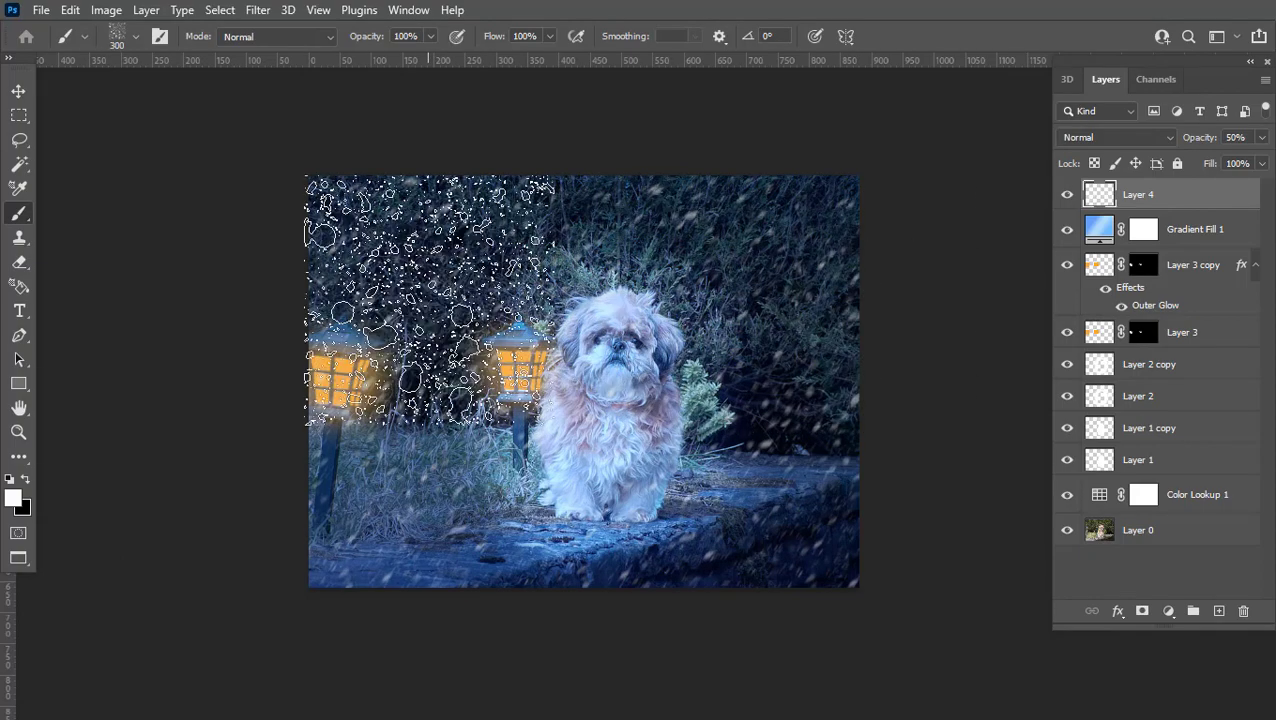
click(846, 298)
click(648, 168)
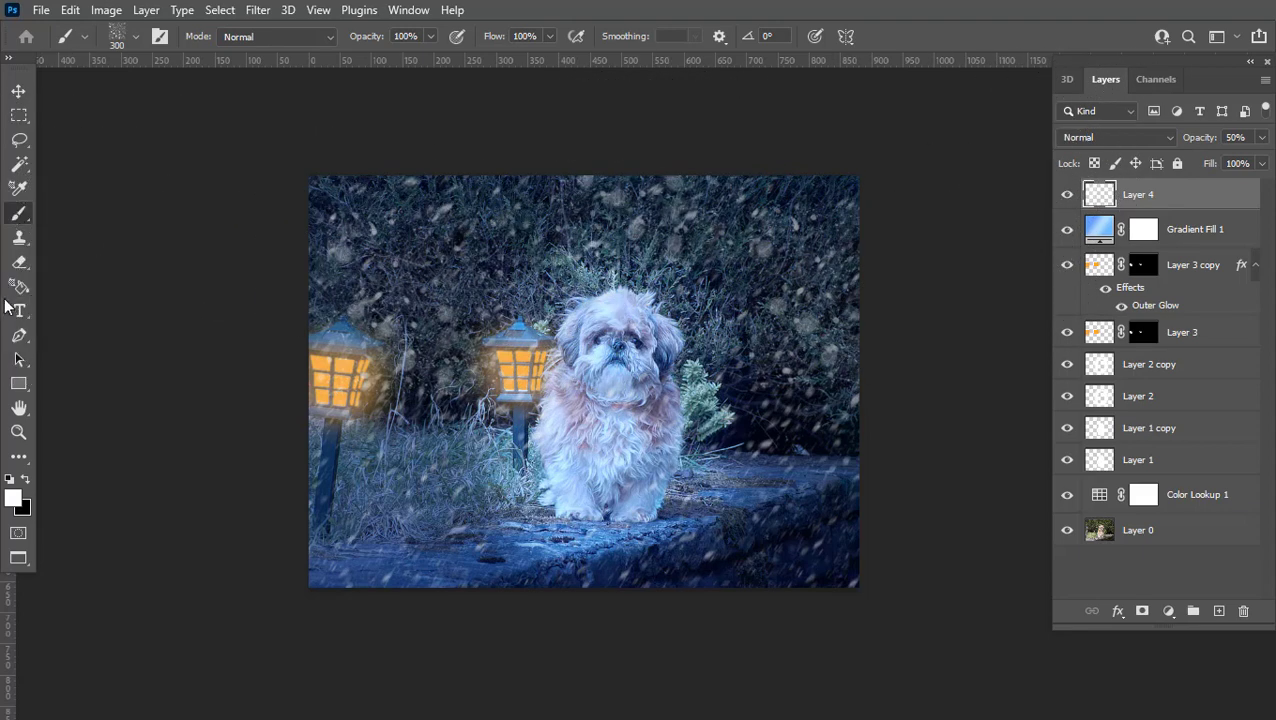
Step: Thin out the snow on Layer 4 beside the dog using a soft 300 px Eraser
click(19, 262)
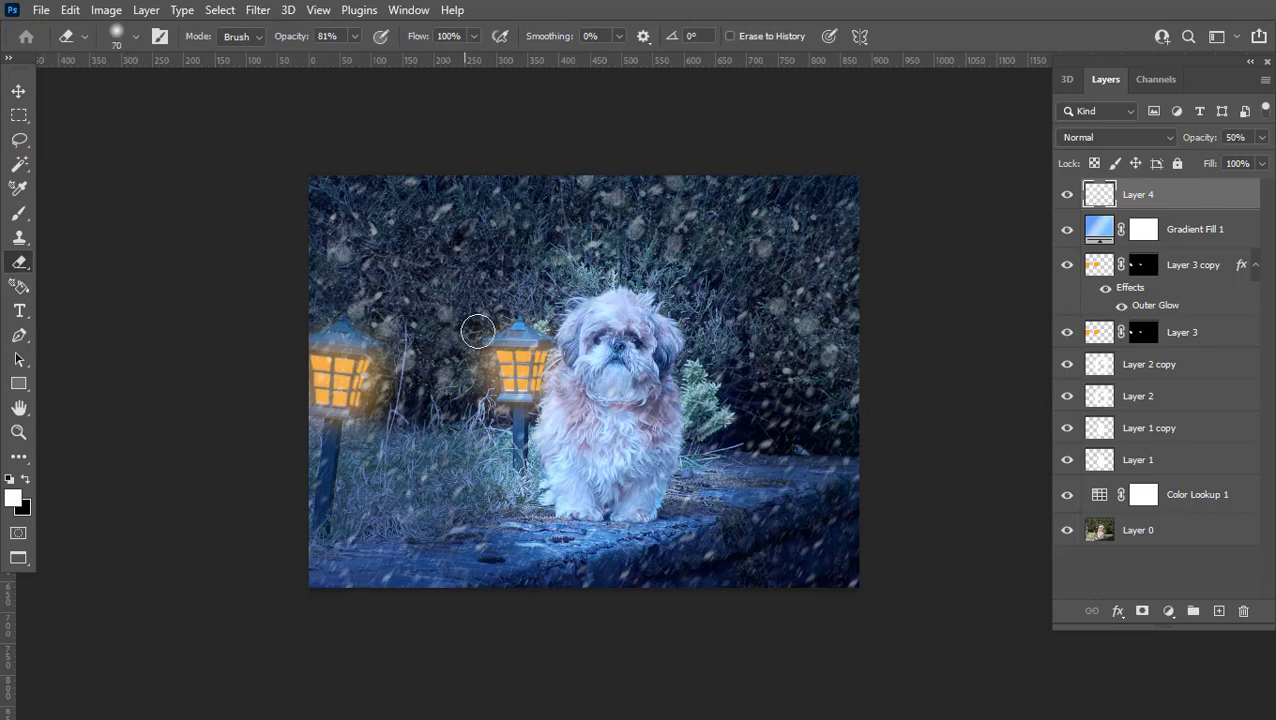
key(bracketright)
key(bracketright)
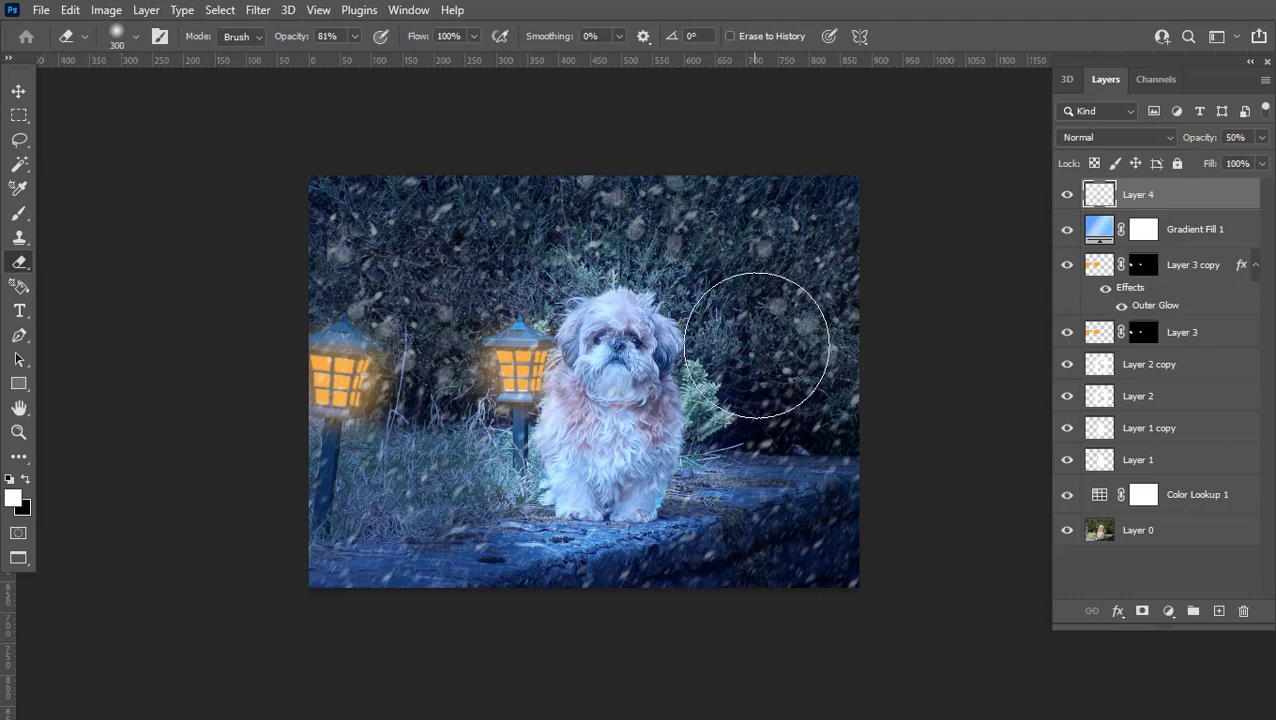
mouse_move(763, 342)
mouse_down()
mouse_move(800, 371)
mouse_move(805, 415)
mouse_move(855, 420)
mouse_up()
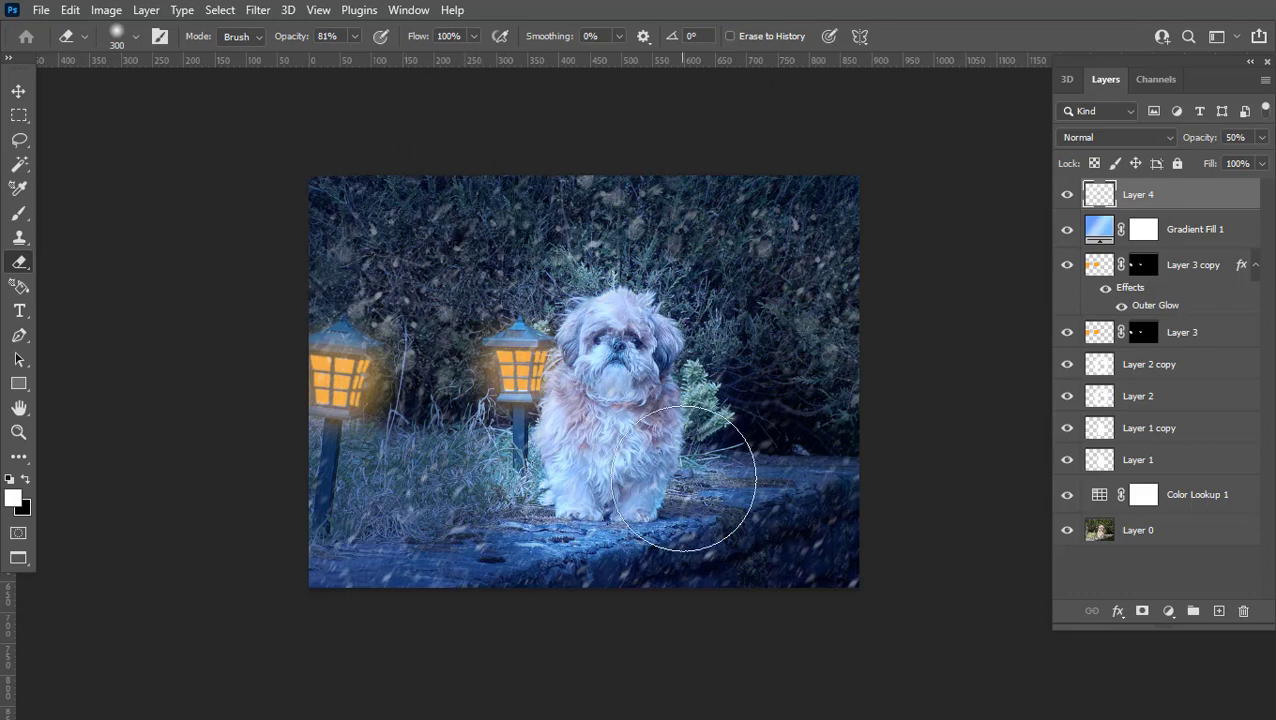
Step: Return to the Brush tool and choose another dense 2500 px snow tip, sized 425 px
key(b)
right_click(540, 212)
key(Escape)
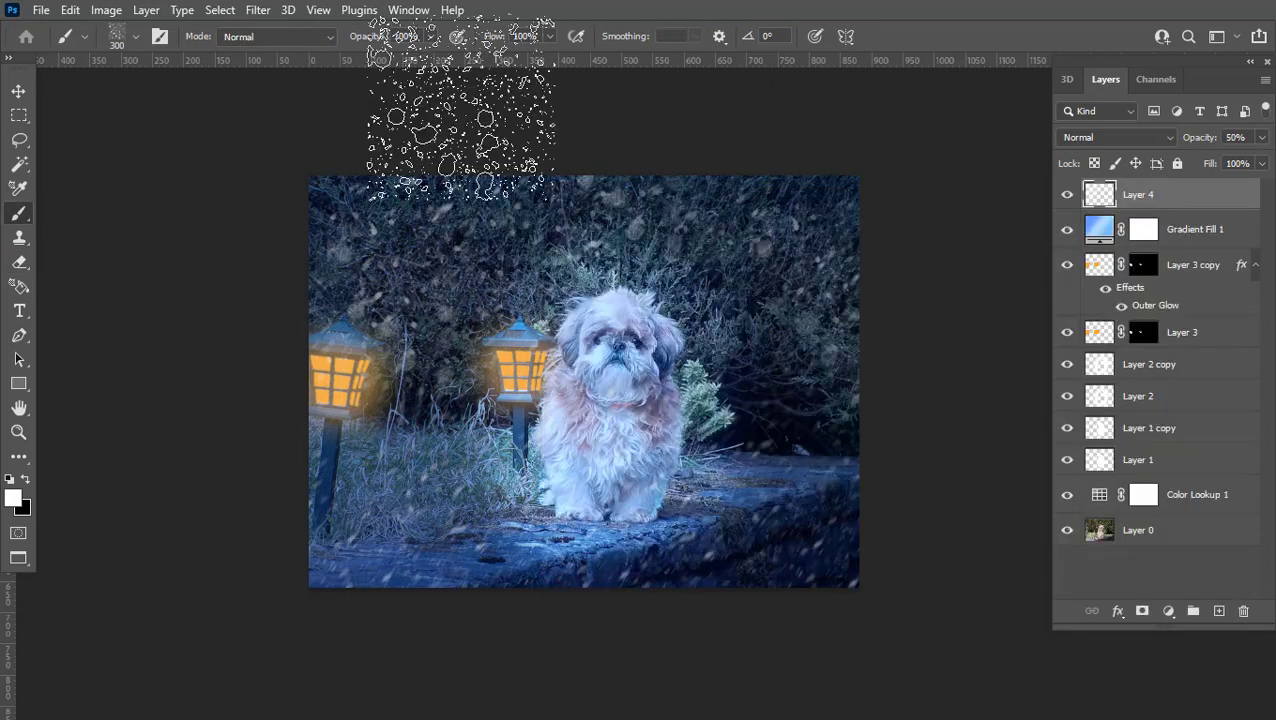
click(408, 10)
click(498, 175)
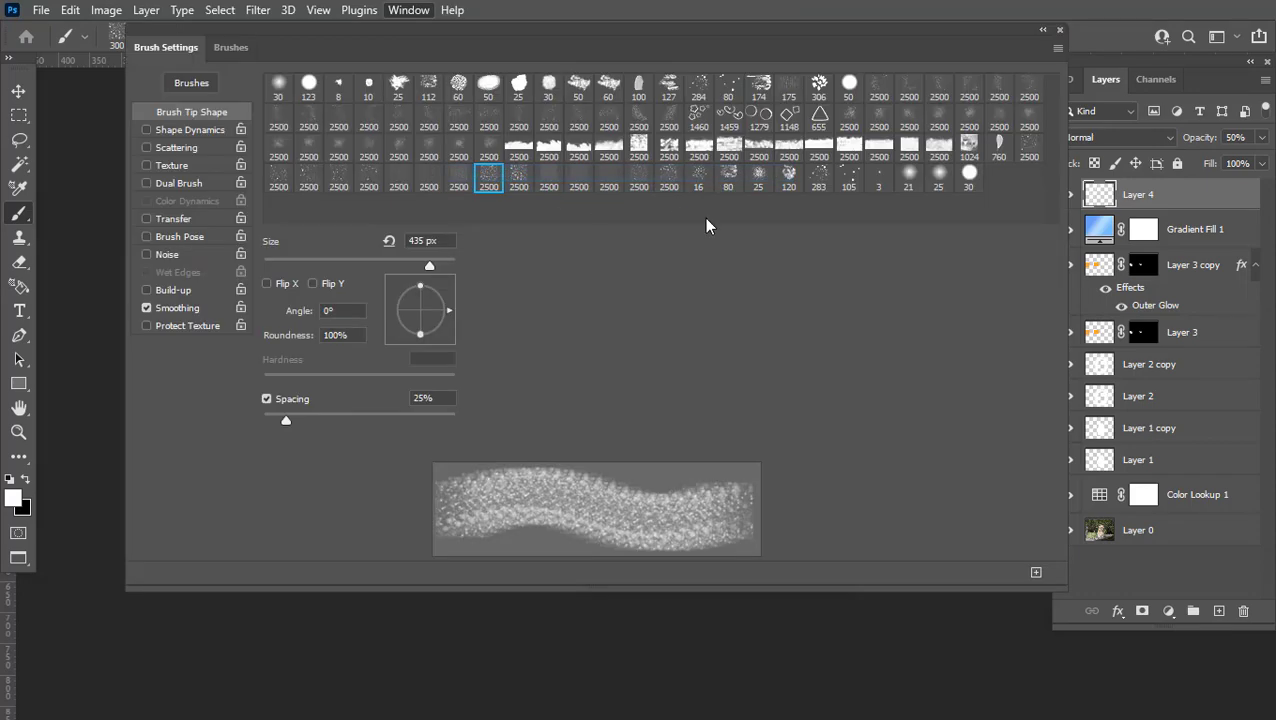
click(515, 183)
click(487, 180)
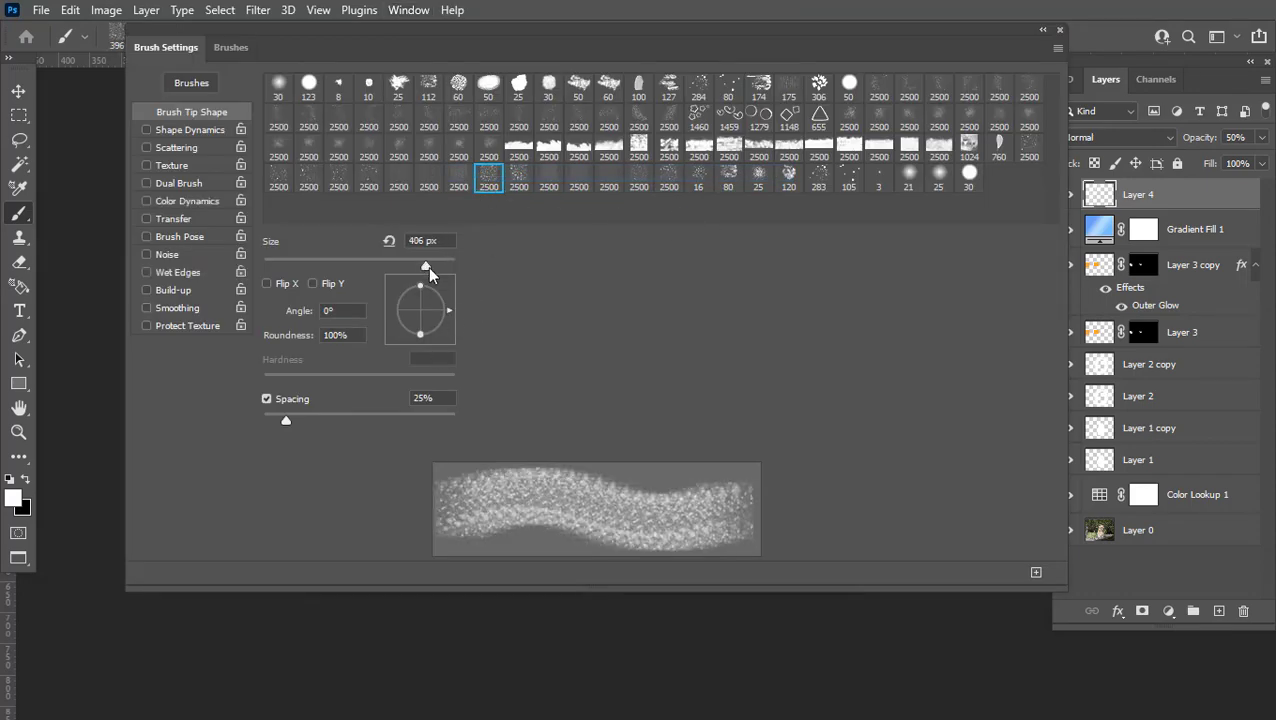
click(1060, 30)
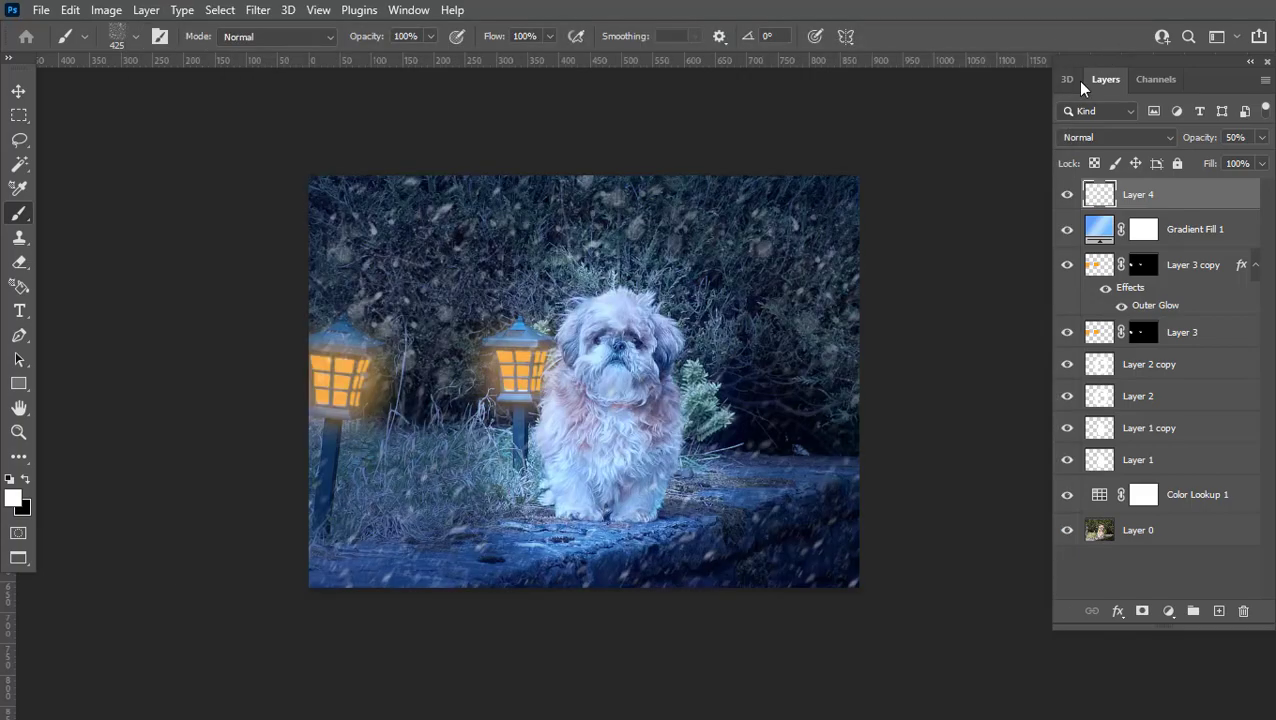
Step: Add a new layer above Layer 4 and stamp white snowflakes over the background on both sides of the dog
click(1226, 611)
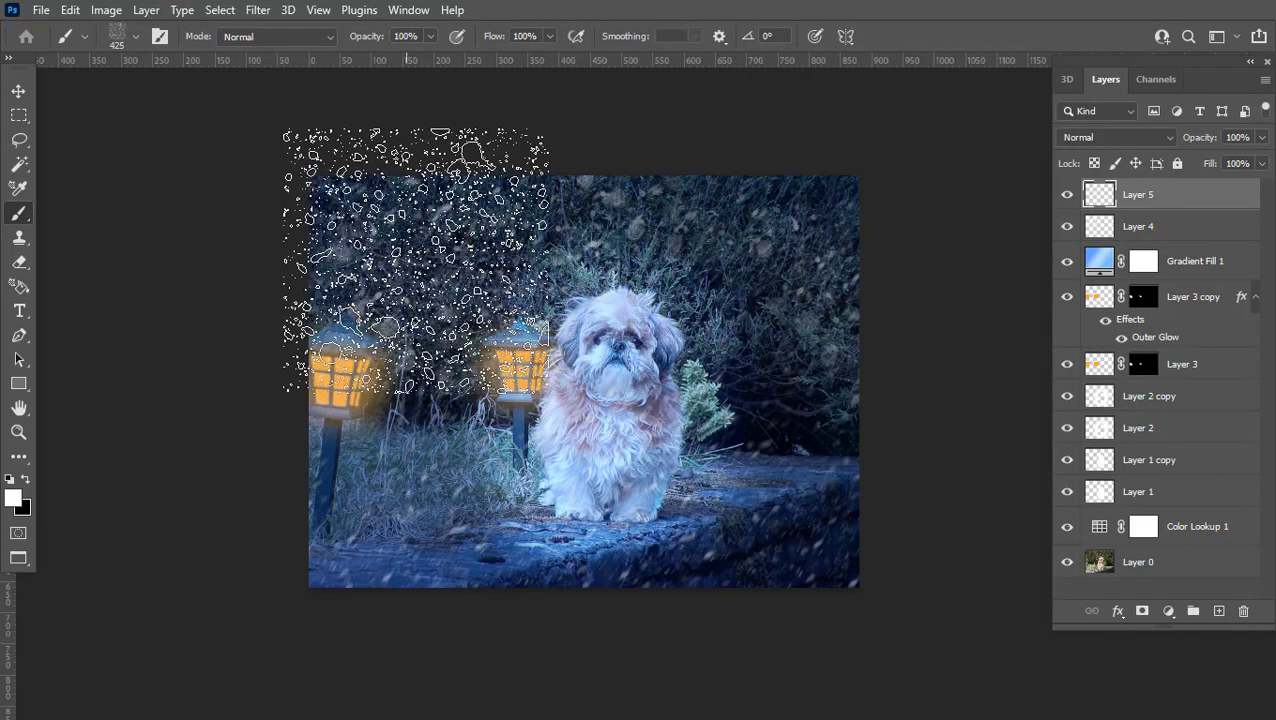
click(845, 390)
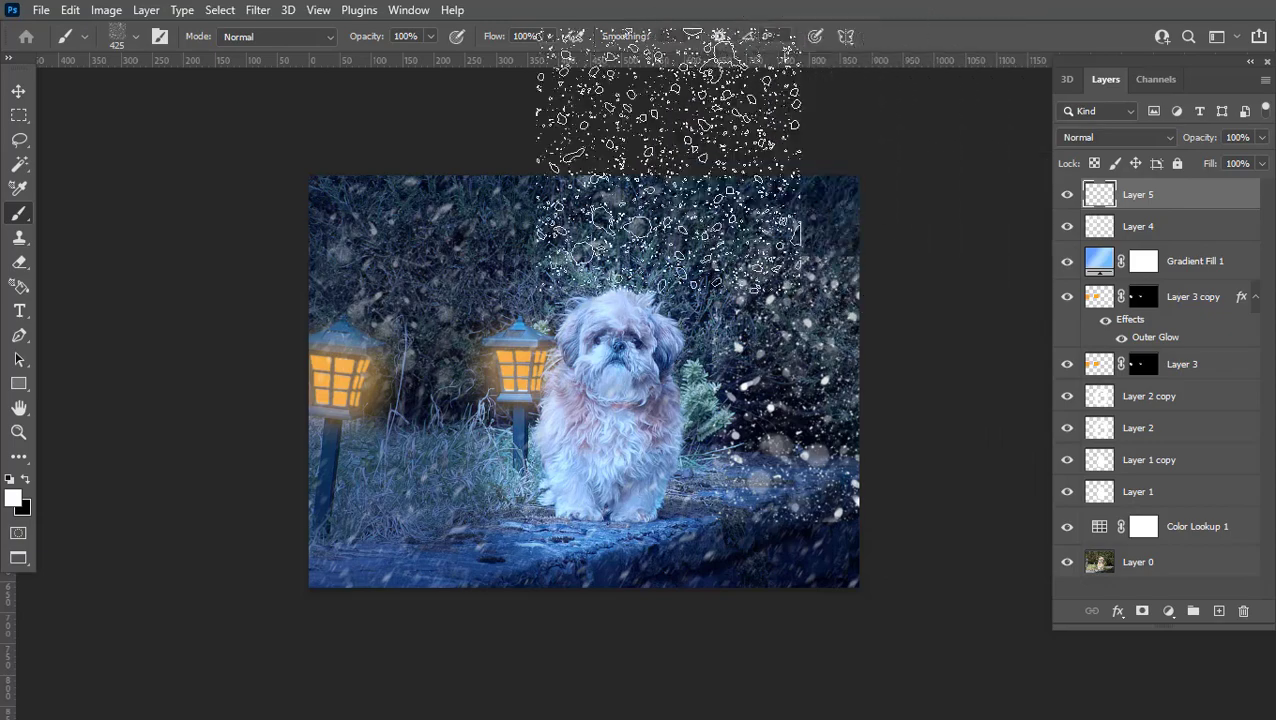
click(437, 246)
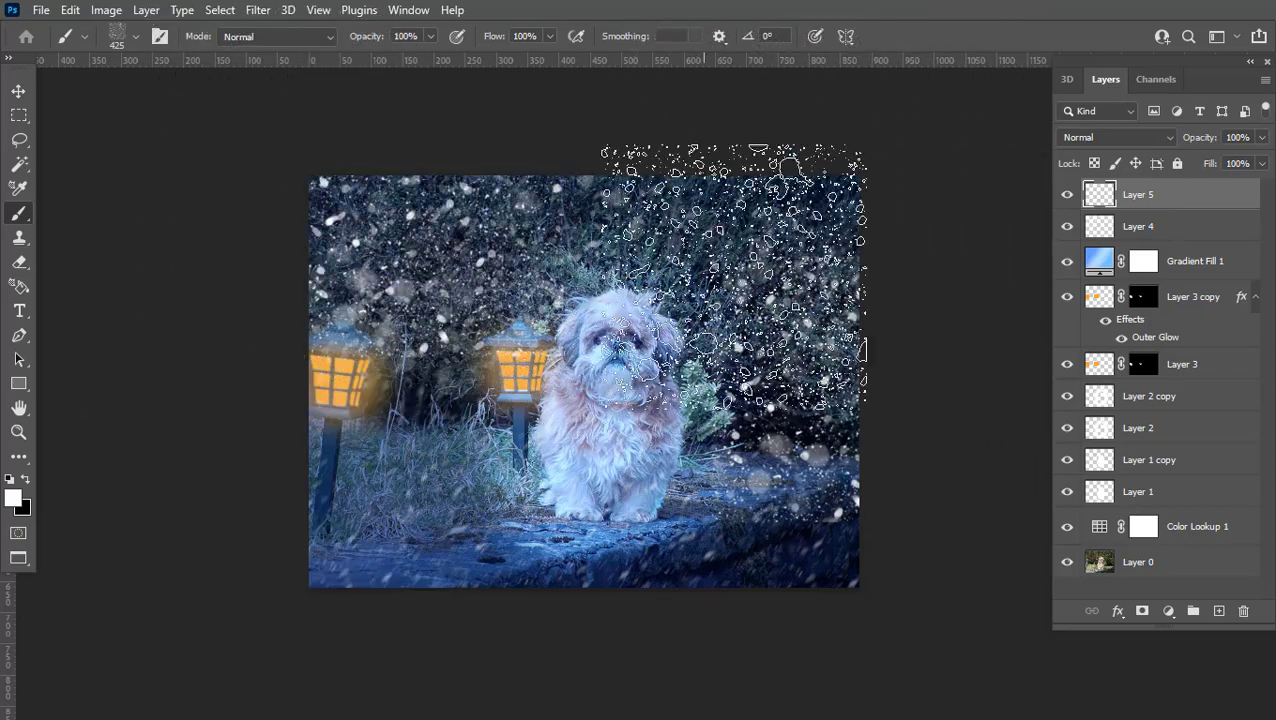
Step: Rotate the snow brush tip to -67° and compare the image with and without Layer 5
right_click(760, 137)
right_click(582, 184)
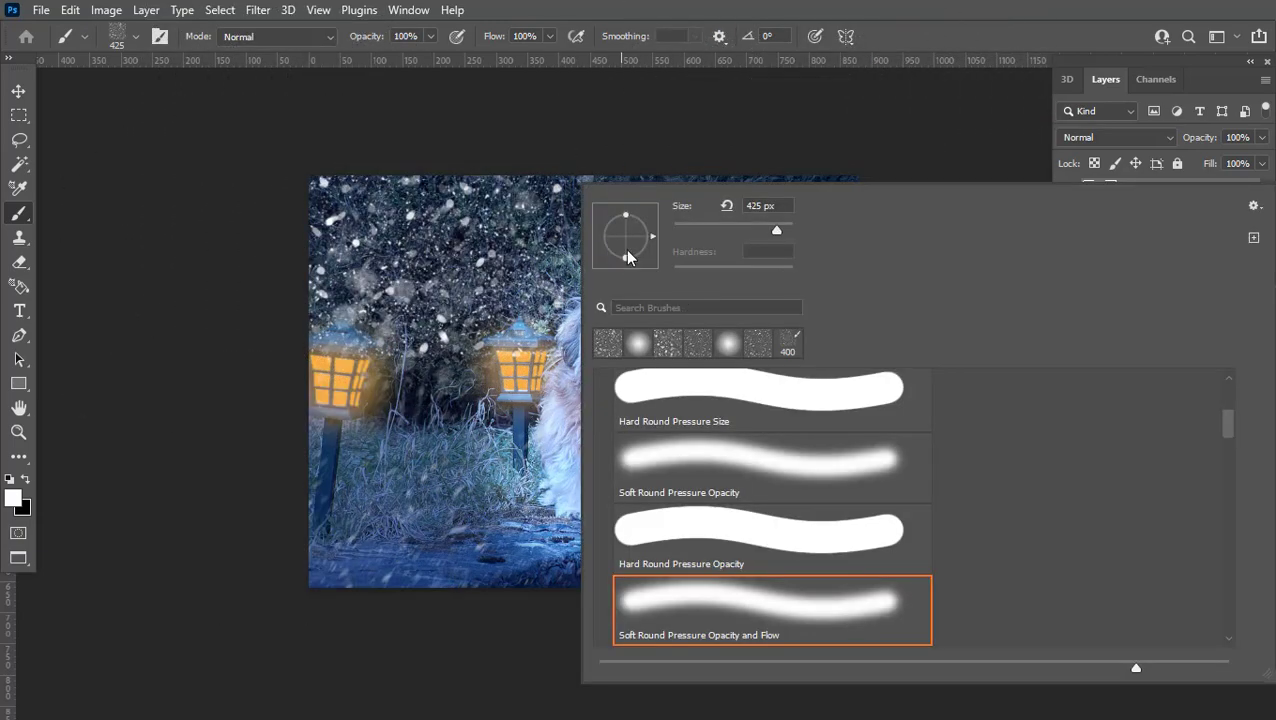
drag(626, 257, 640, 258)
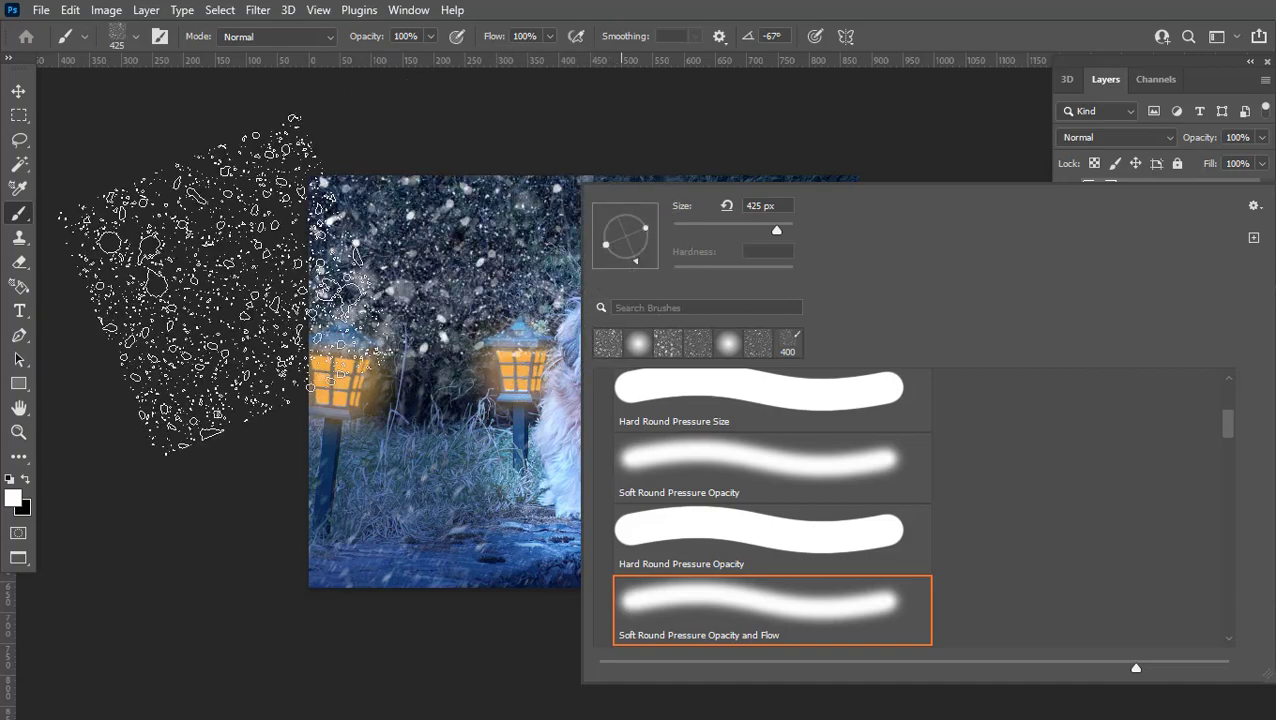
key(Return)
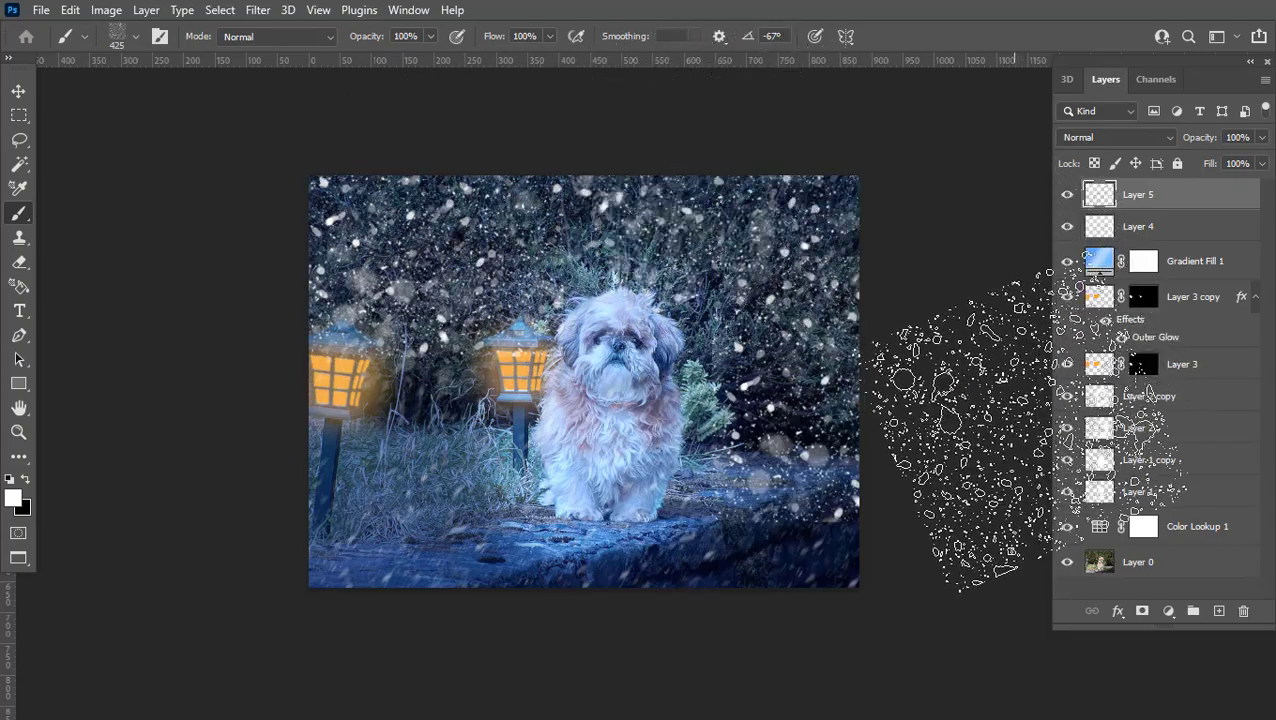
click(1067, 194)
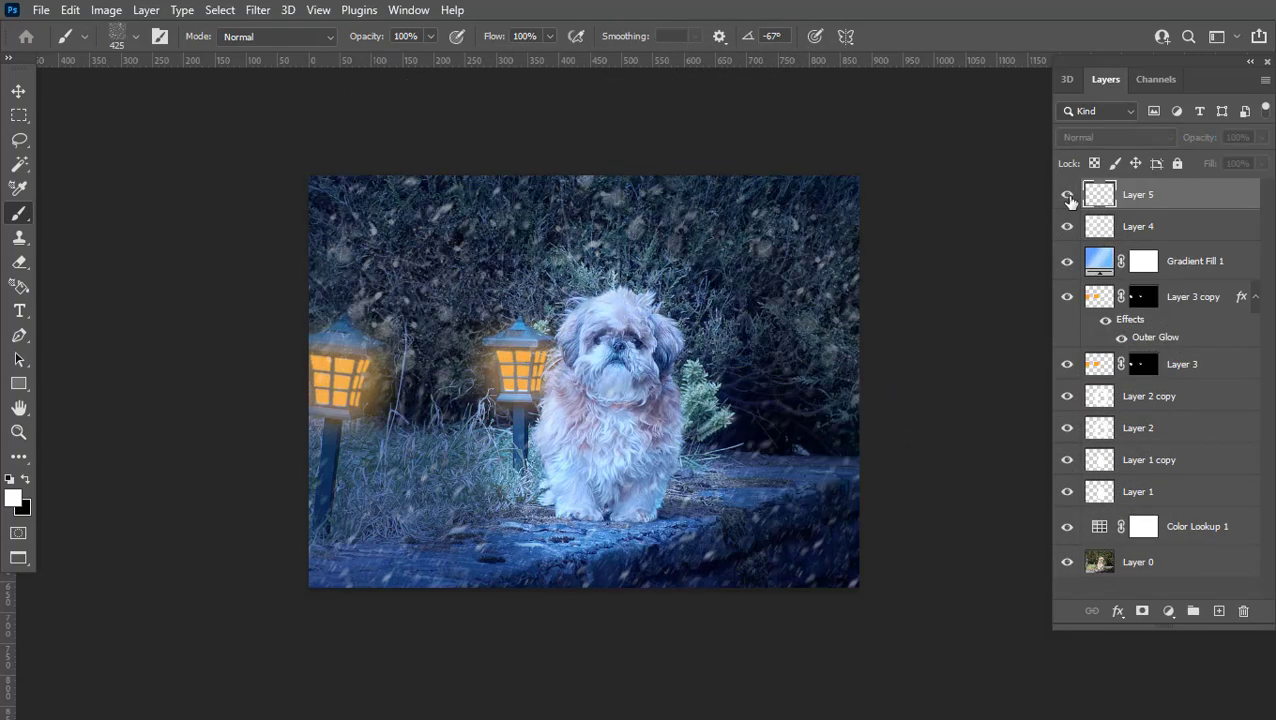
click(1067, 194)
click(1067, 194)
click(1067, 194)
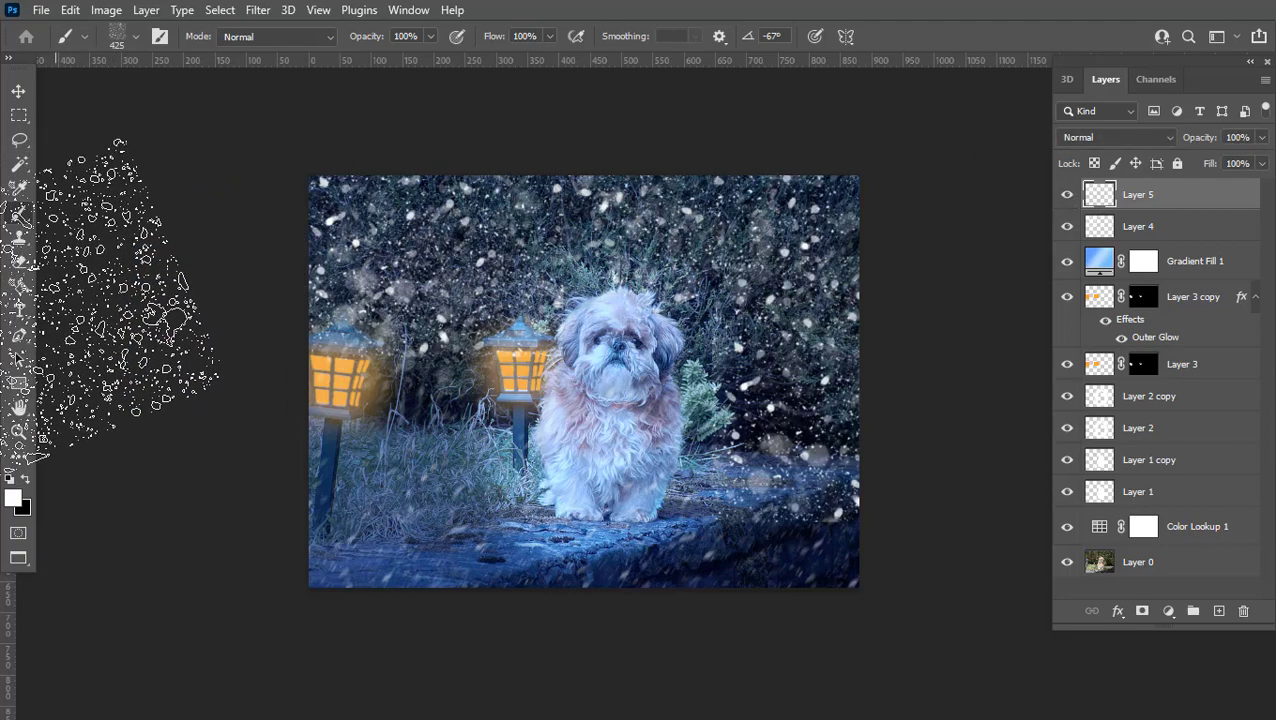
Step: Thin out the snow on Layer 5 around the lower edge of the image using a soft 300 px Eraser
click(20, 263)
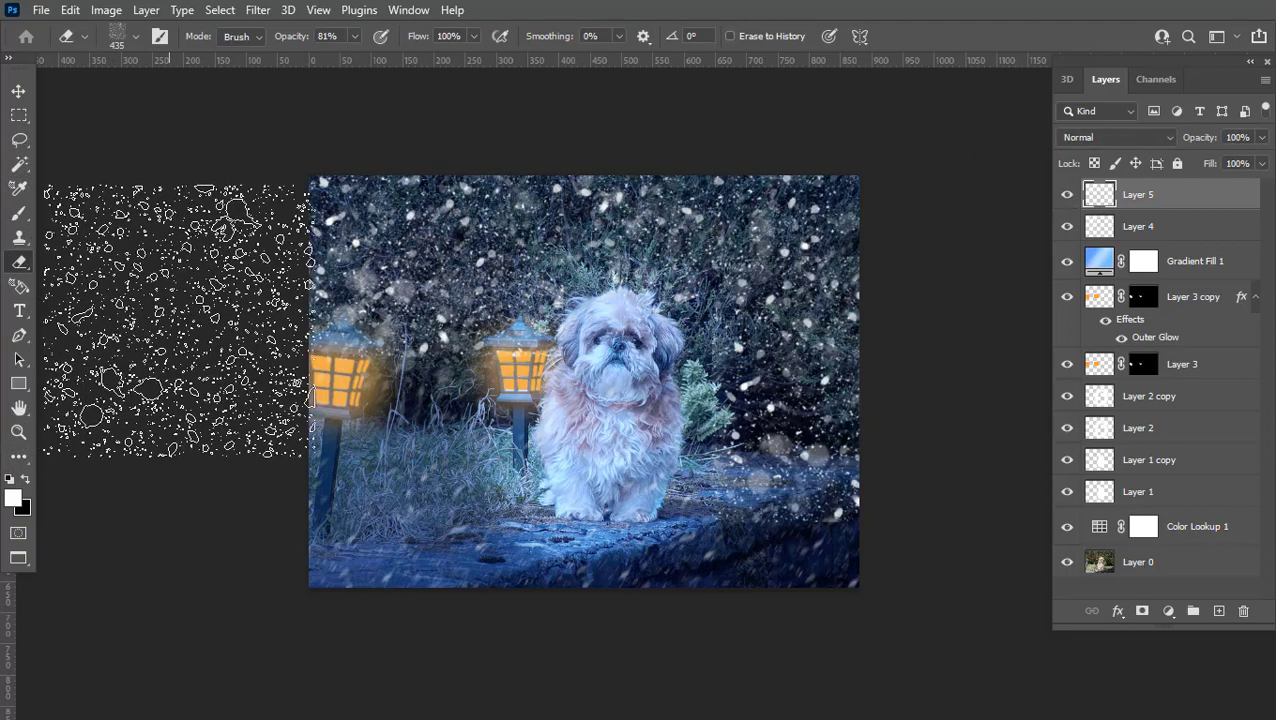
right_click(520, 186)
double_click(709, 394)
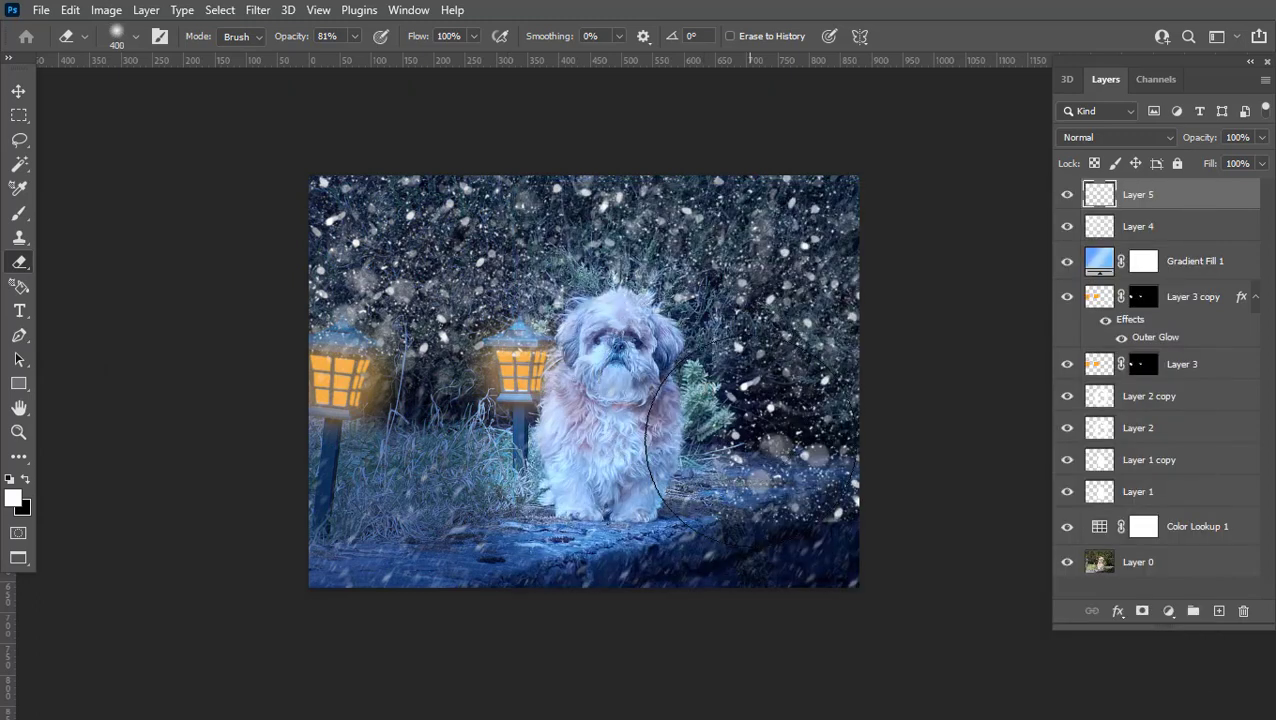
key(bracketleft)
key(bracketleft)
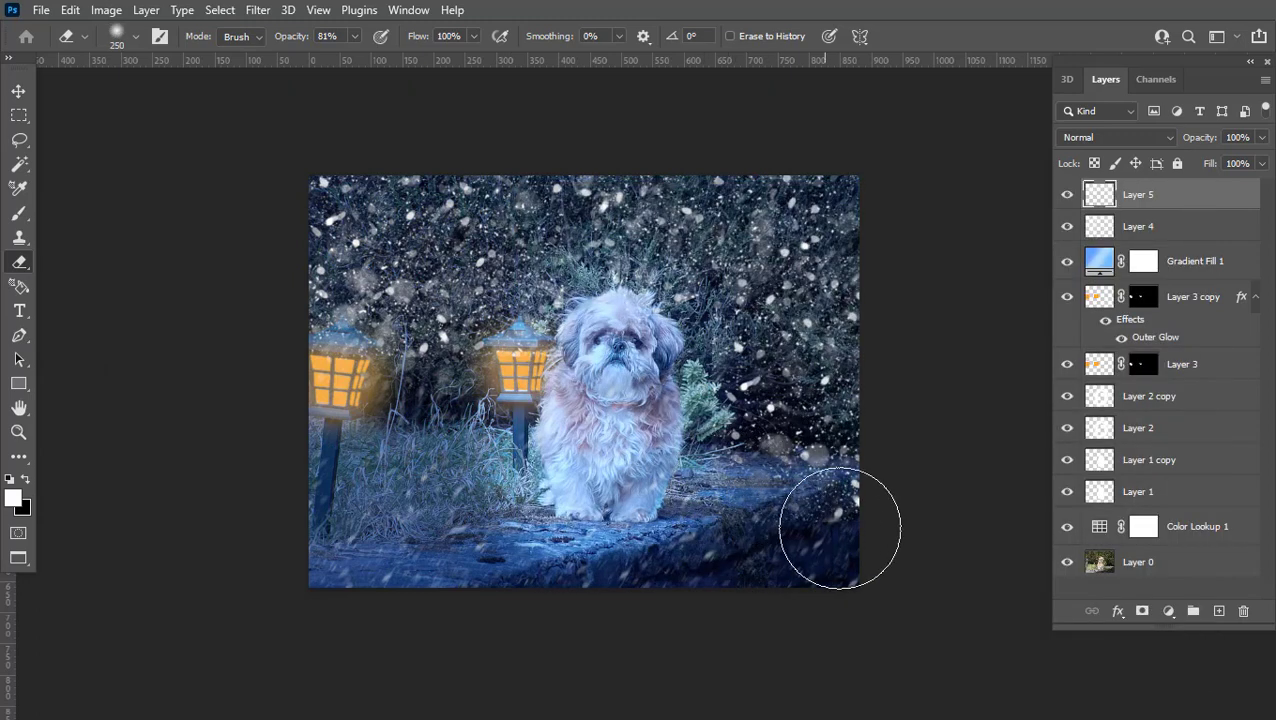
key(bracketright)
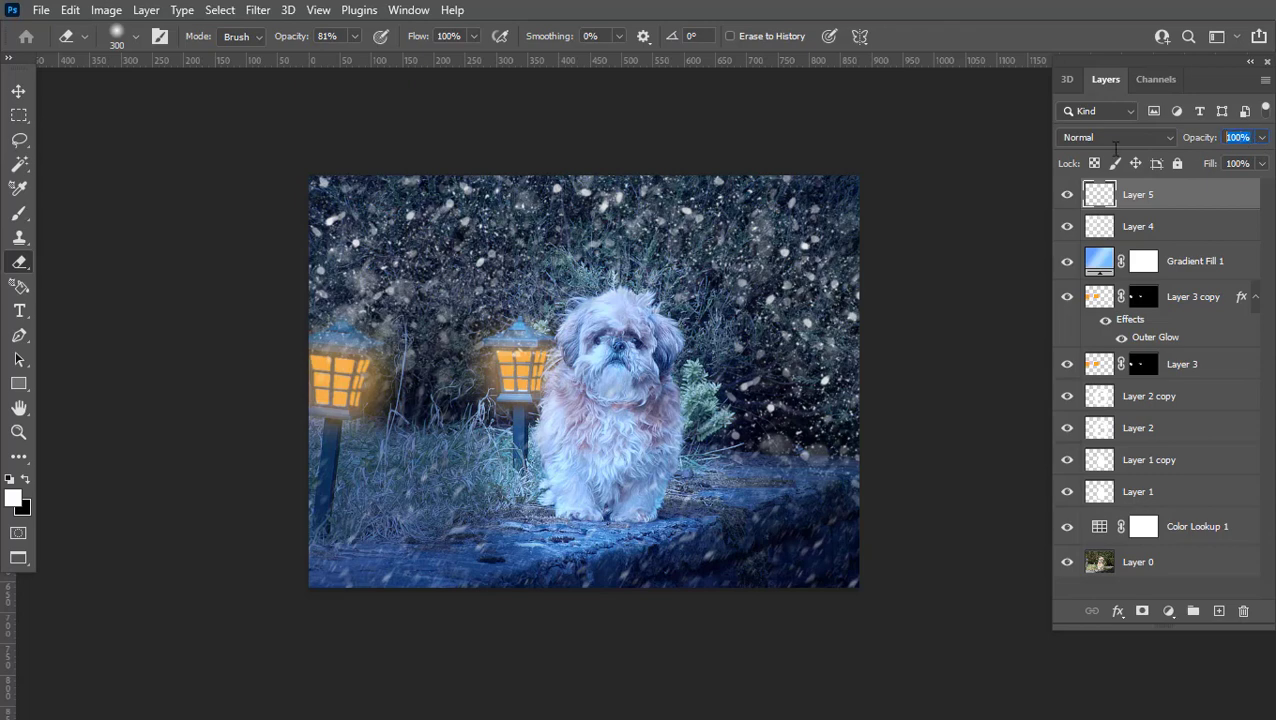
Step: Set Layer 5's opacity to 90% and compare the image with and without that layer
text(8)
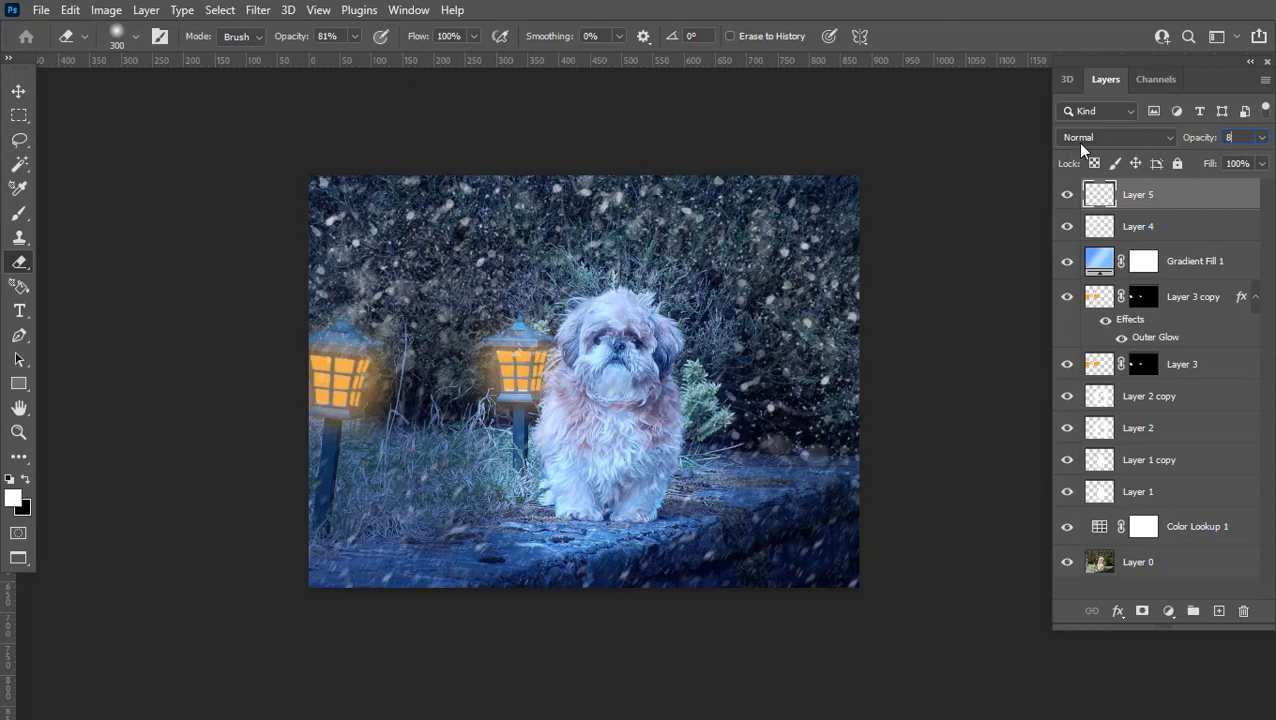
text(090)
key(Return)
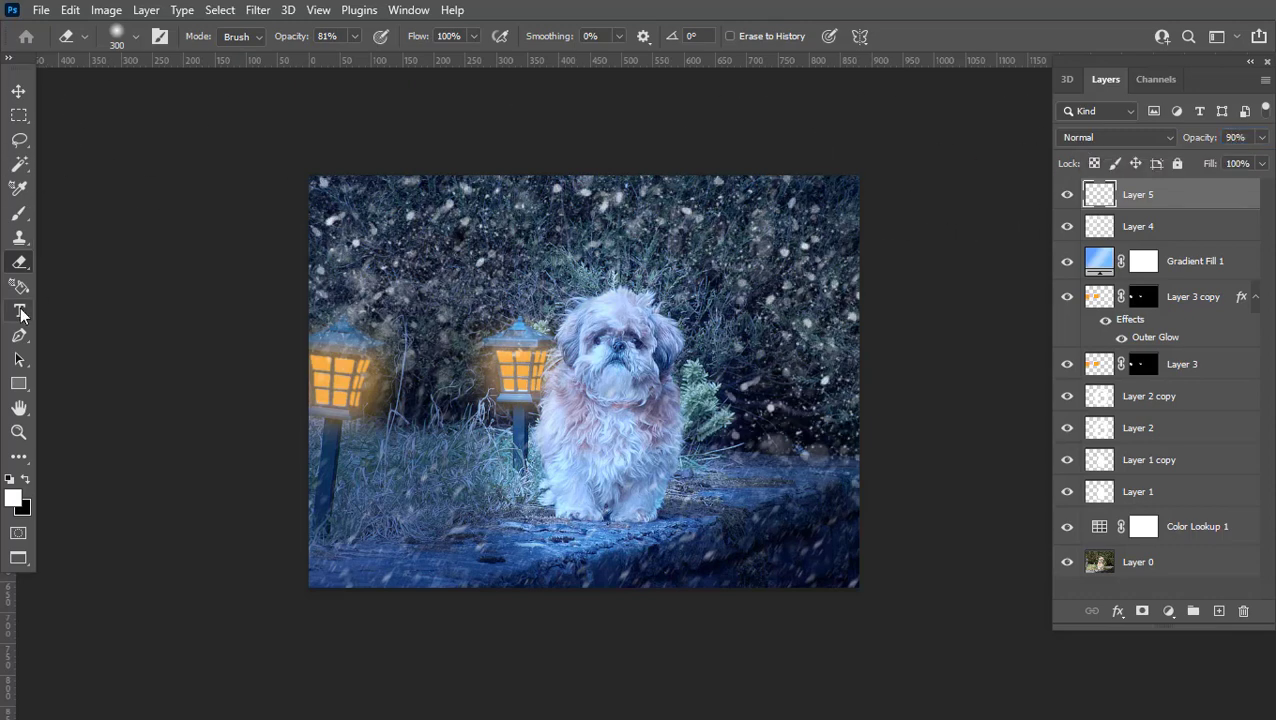
click(1067, 195)
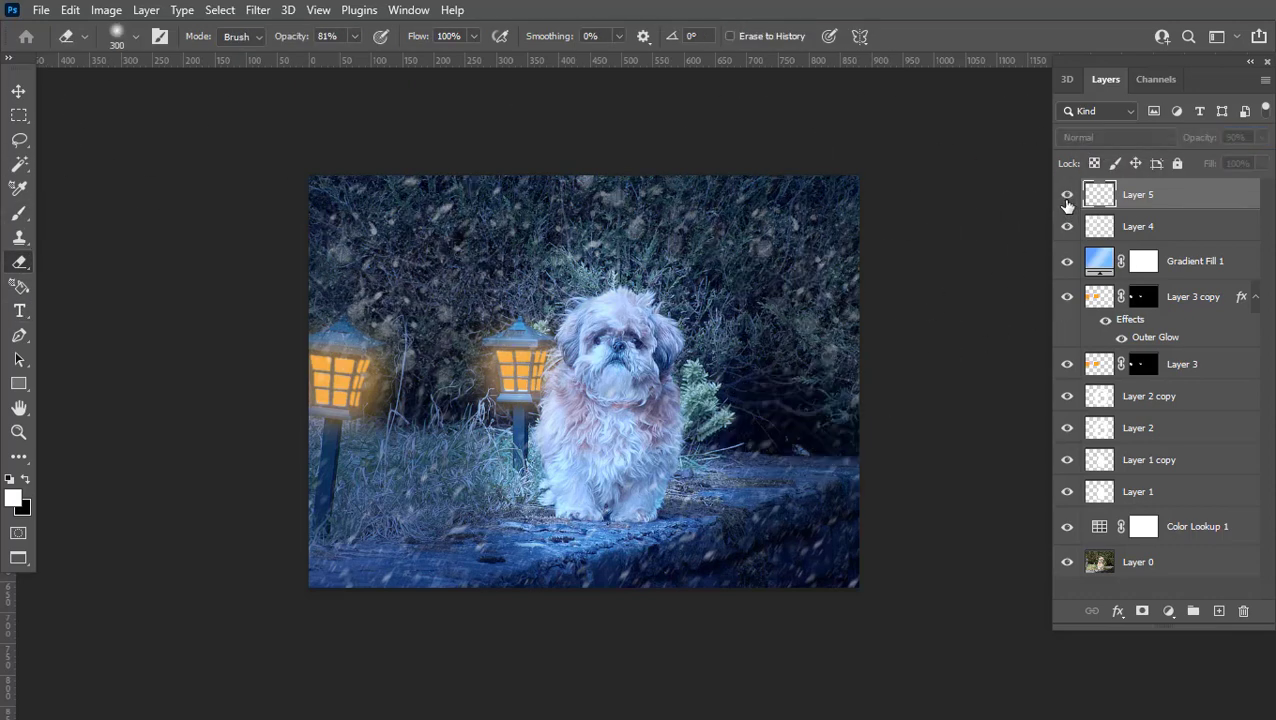
click(1067, 195)
click(1067, 195)
click(1067, 195)
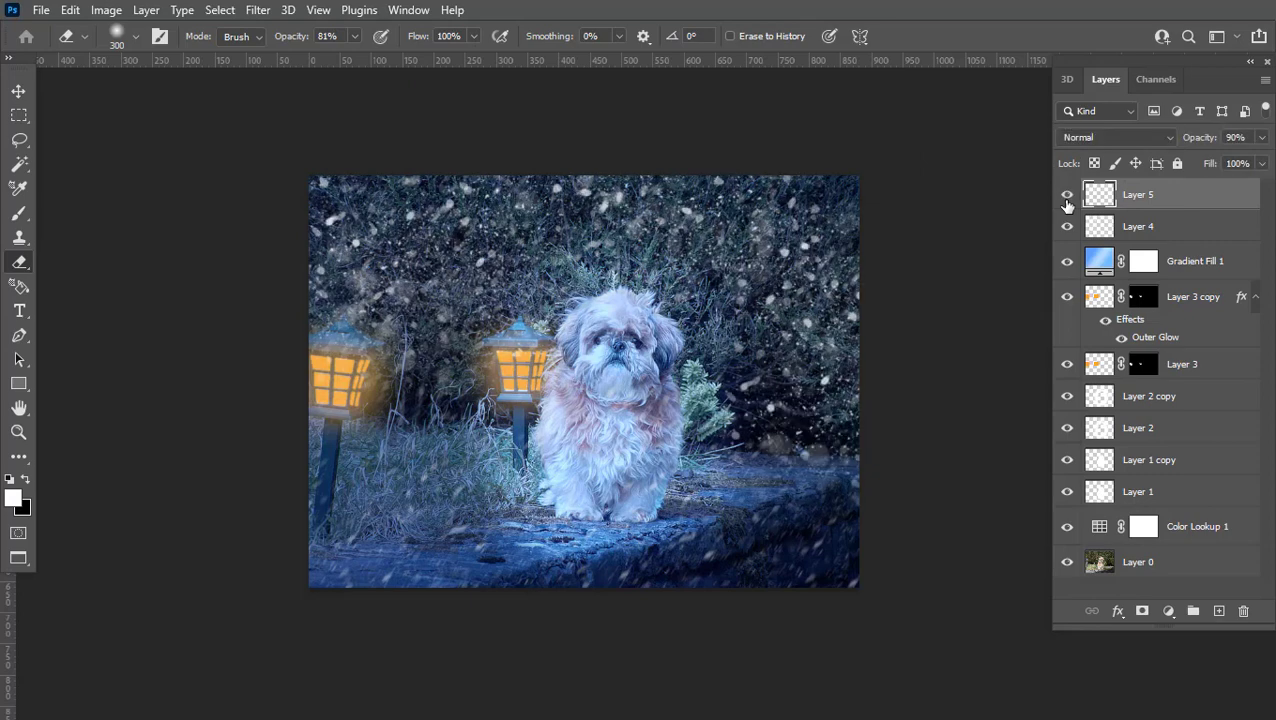
click(1067, 196)
click(1067, 196)
Step: Add a new layer above Layer 5 and choose another dense 2500 px snow tip for the Brush, sized 300 px
click(1219, 611)
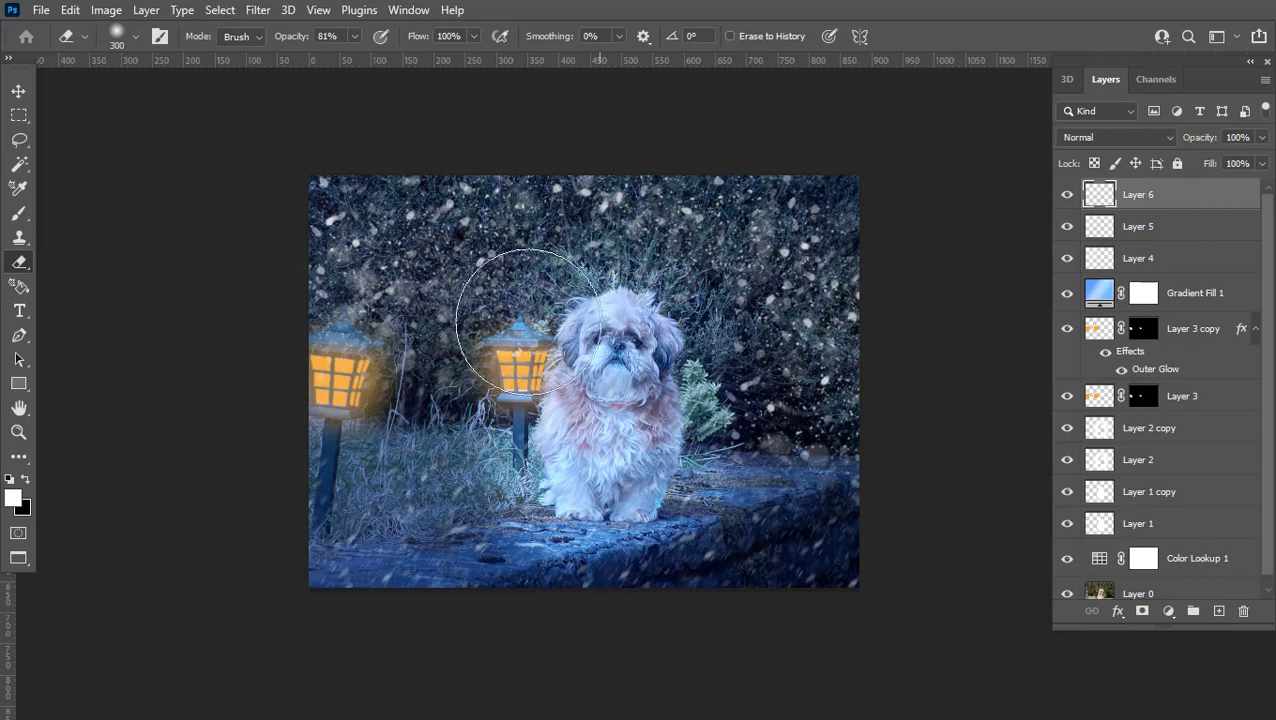
click(19, 213)
click(409, 10)
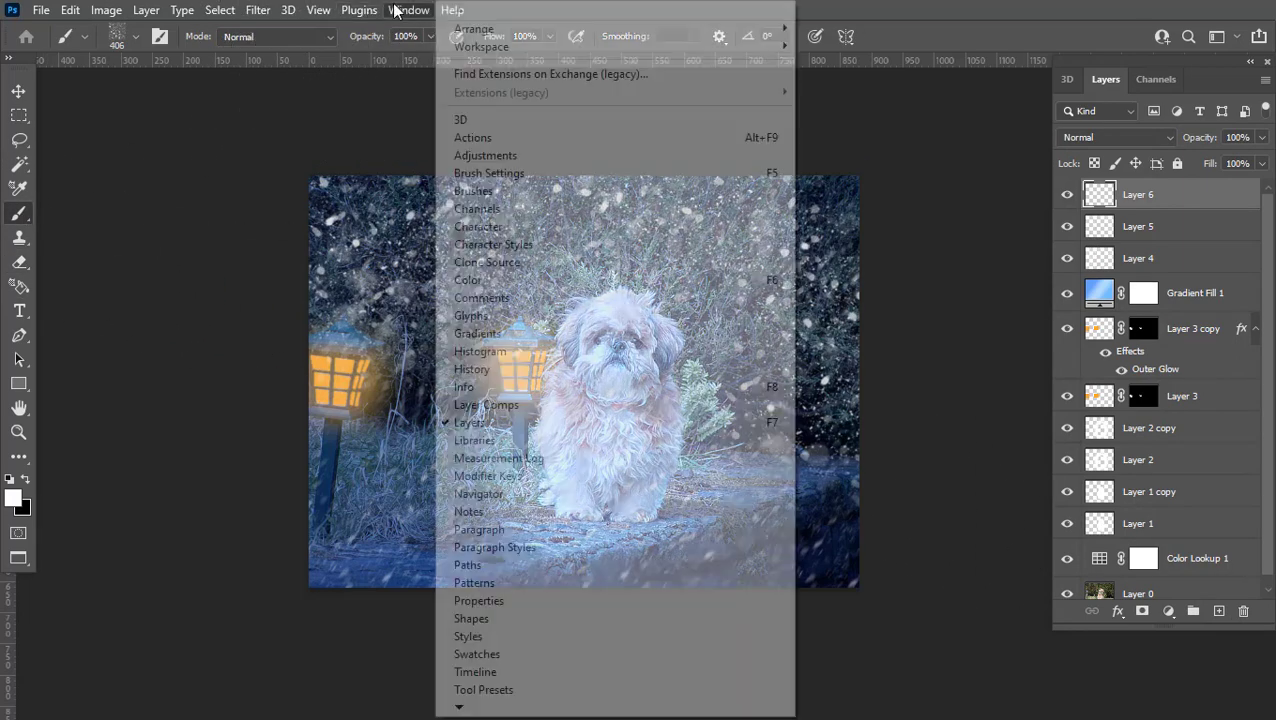
click(505, 175)
click(496, 182)
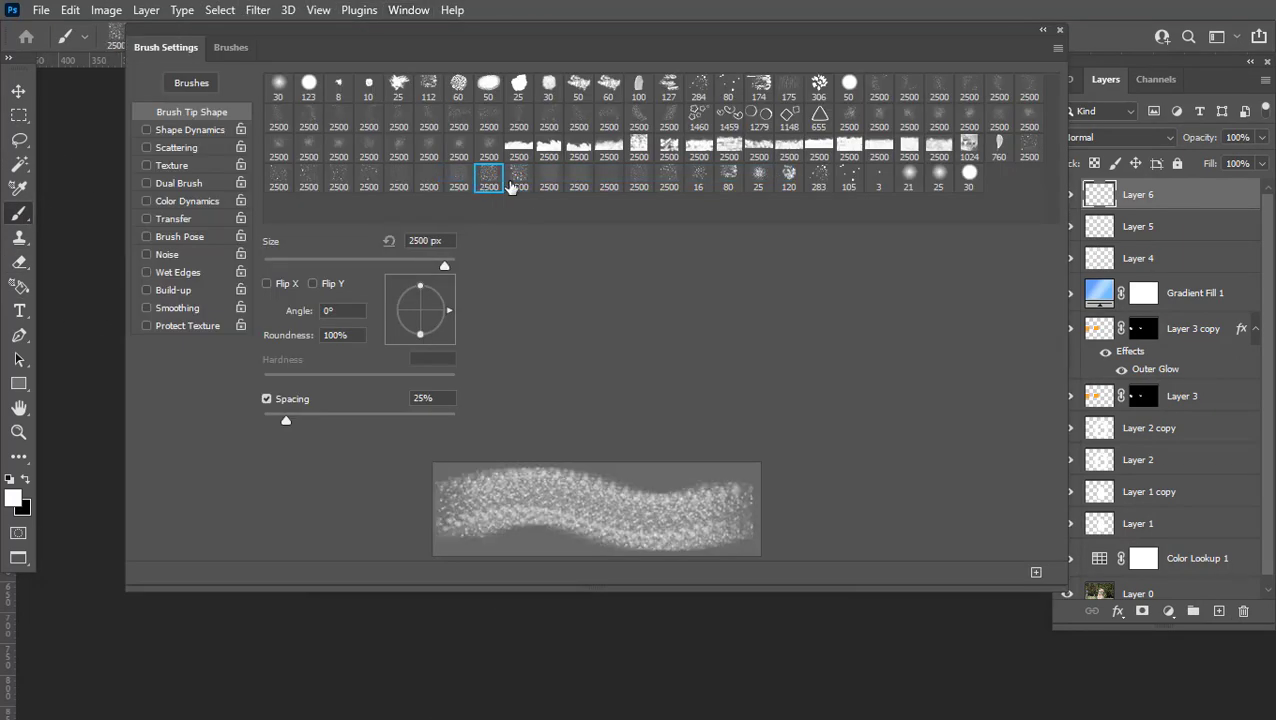
click(1060, 29)
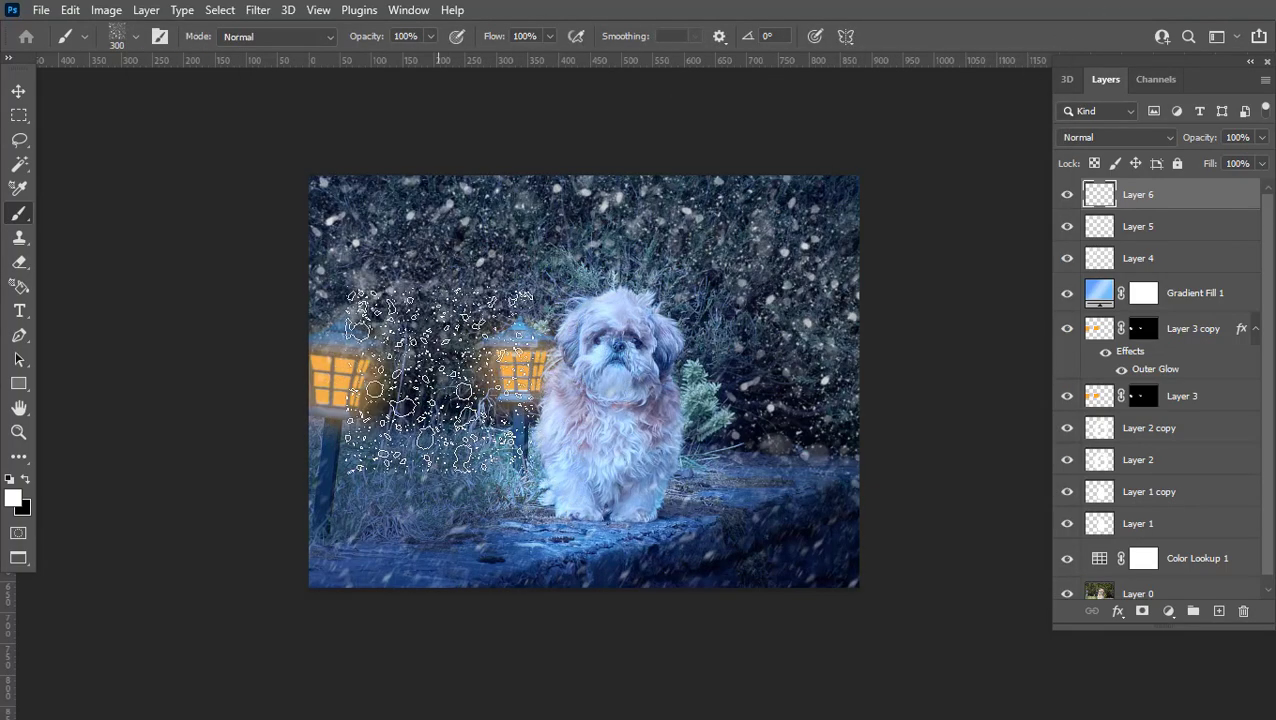
Step: Stamp snow on Layer 6 around the lanterns and over the hedge, undoing the stamp over the ledge beside the dog
click(830, 455)
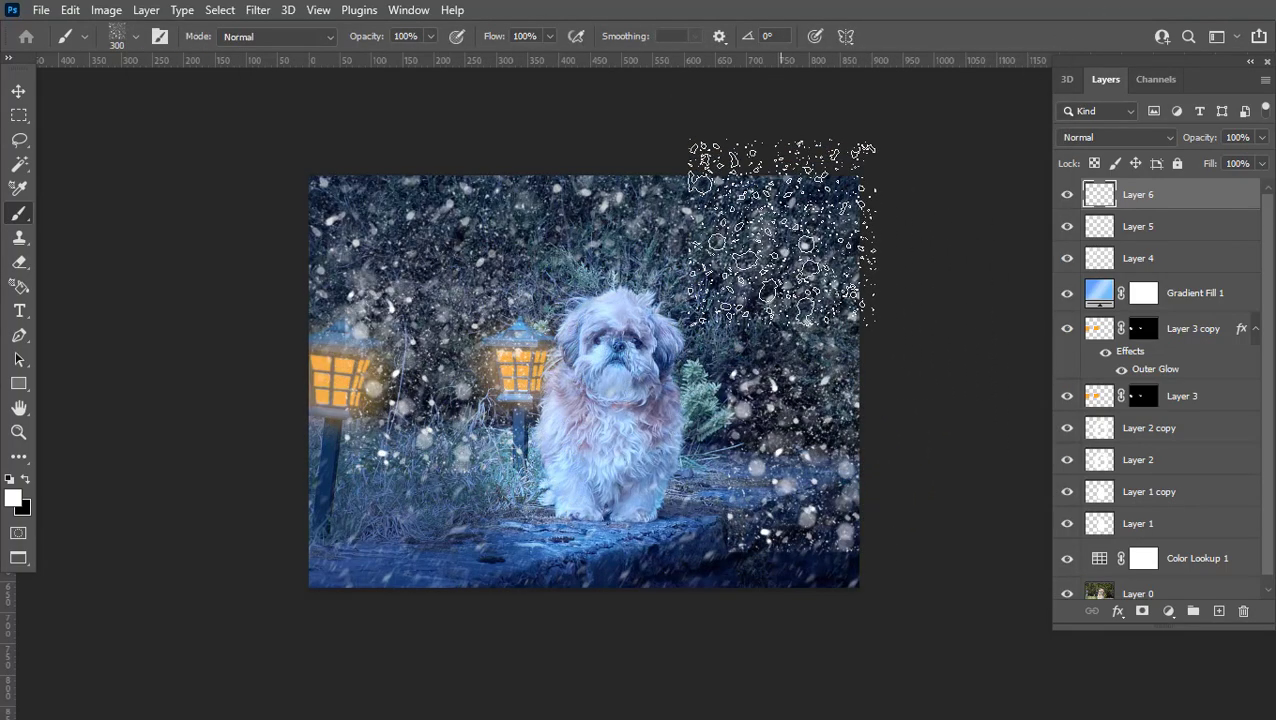
key(ctrl+z)
click(775, 258)
Step: Stamp more snow above the dog with the tip rotated to -58°, and thin out Layer 6 using the soft 300 px Eraser
right_click(543, 186)
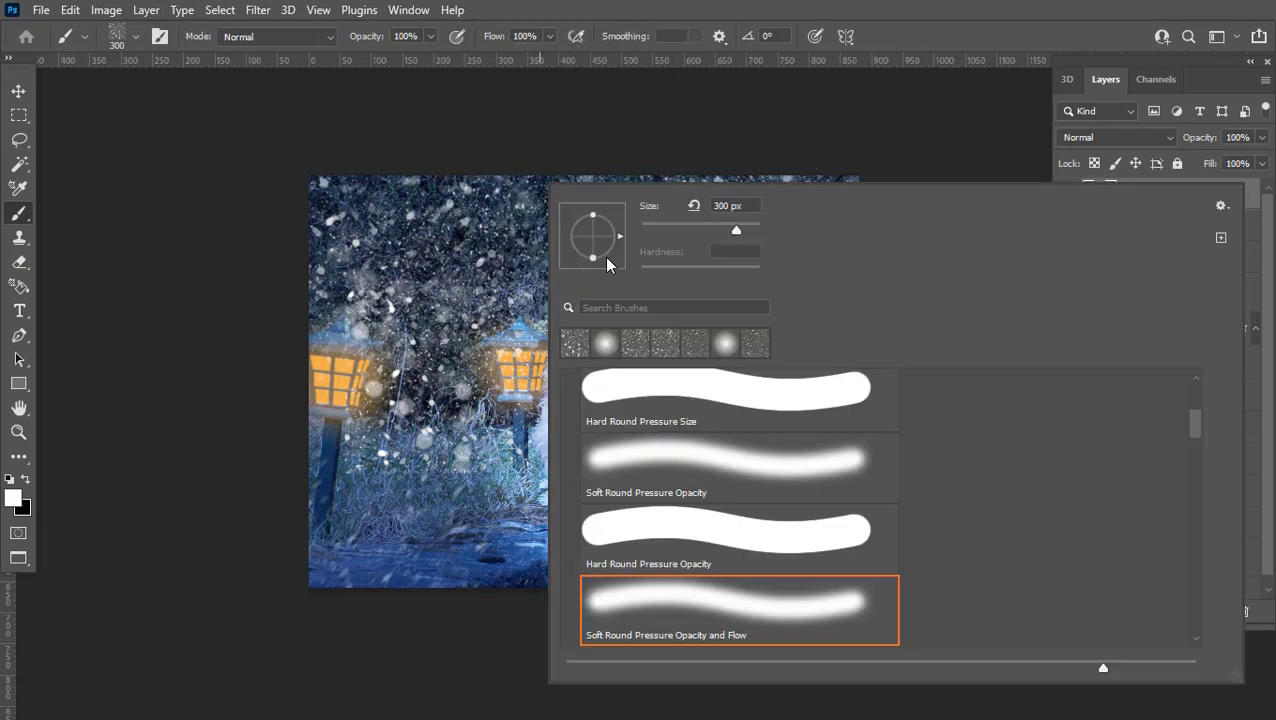
click(606, 260)
click(426, 257)
key(ctrl+z)
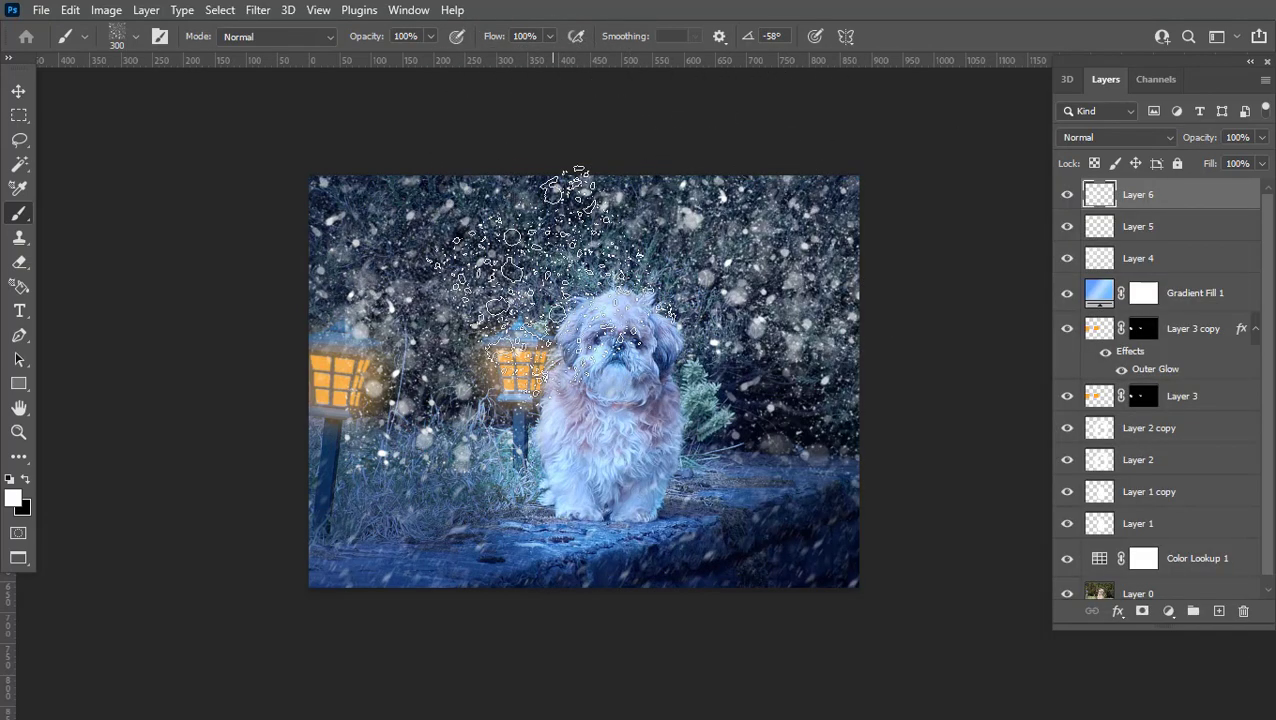
click(554, 273)
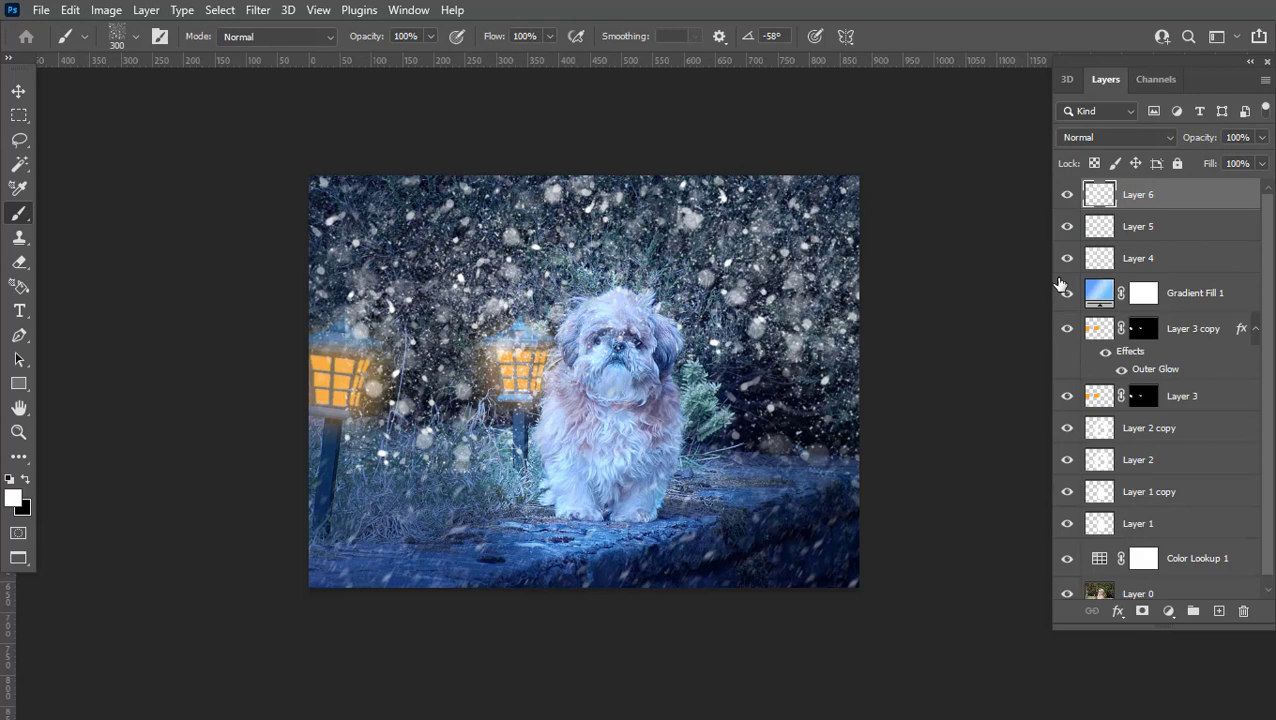
click(19, 264)
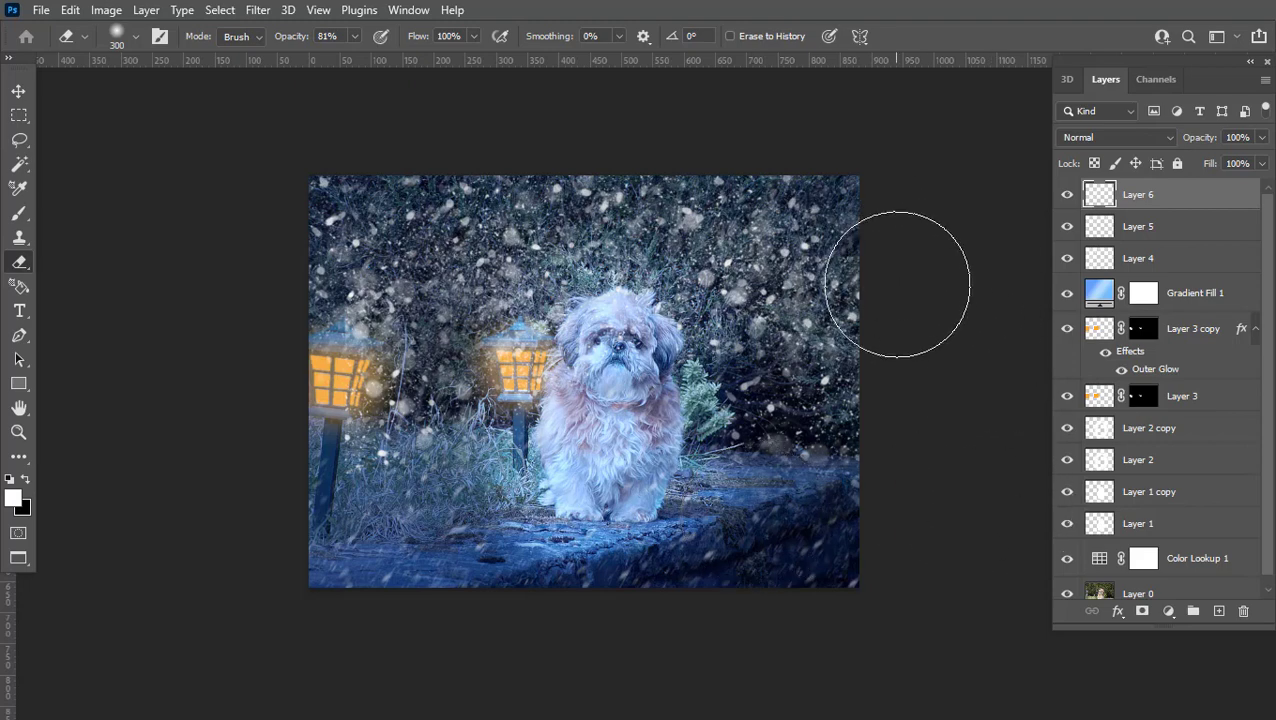
key(ctrl+minus)
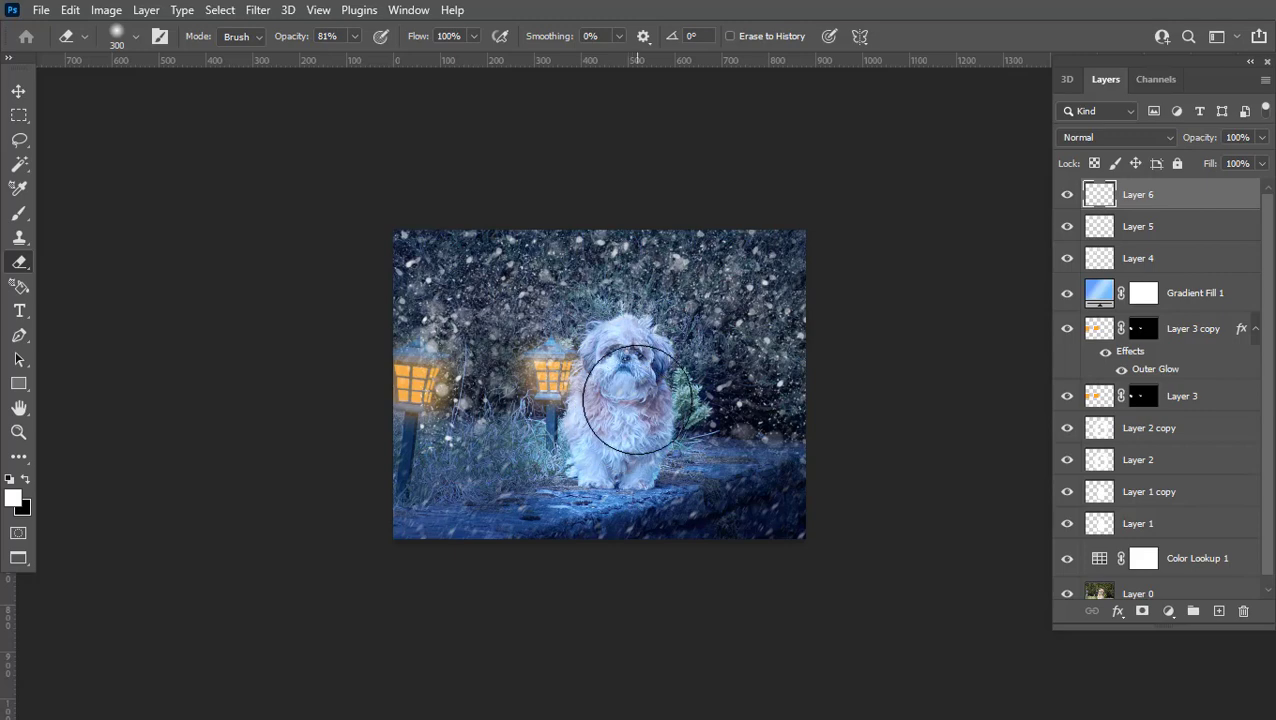
Step: Return to the Brush tool and choose a sparser 2500 px snow tip, sized 367 px
click(20, 214)
click(410, 9)
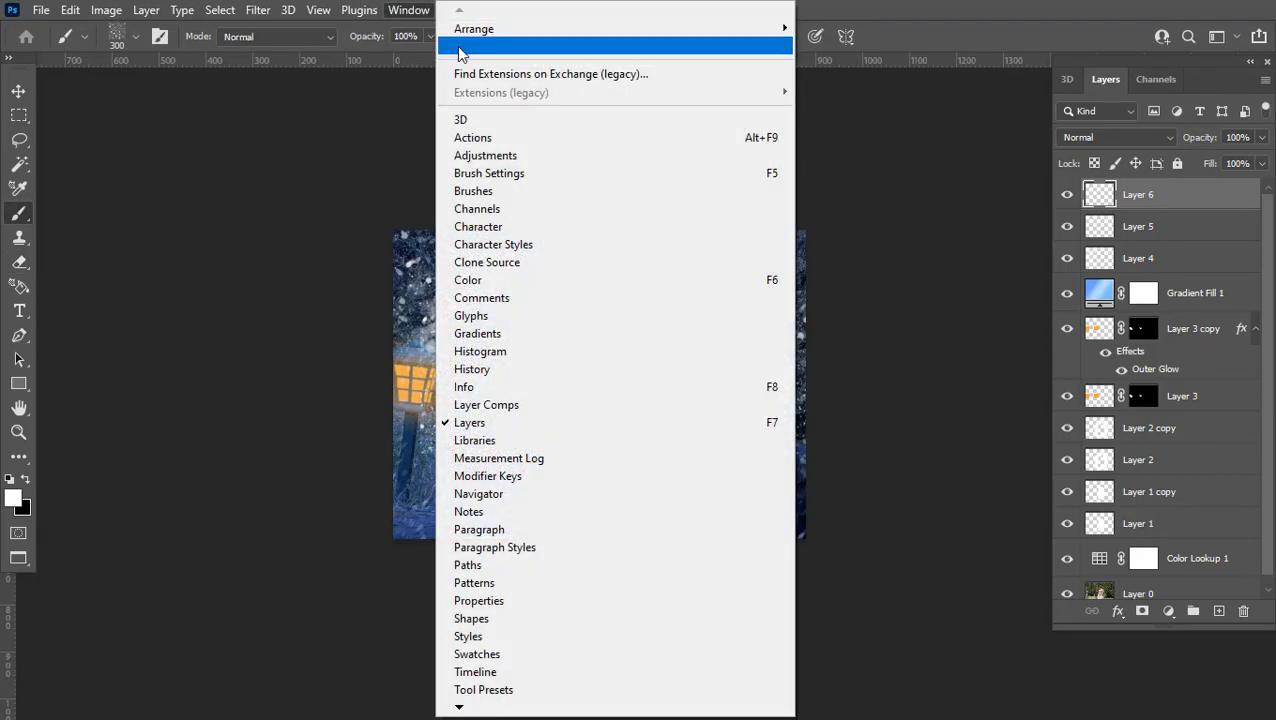
click(510, 176)
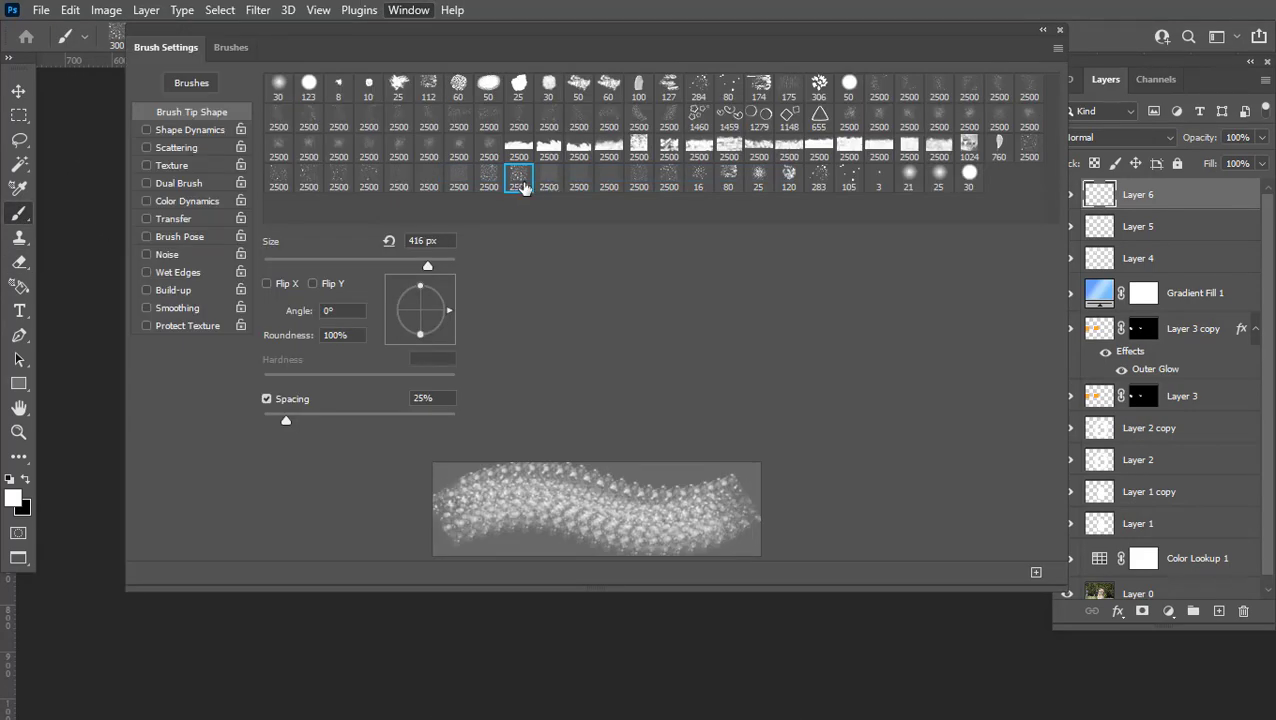
click(369, 180)
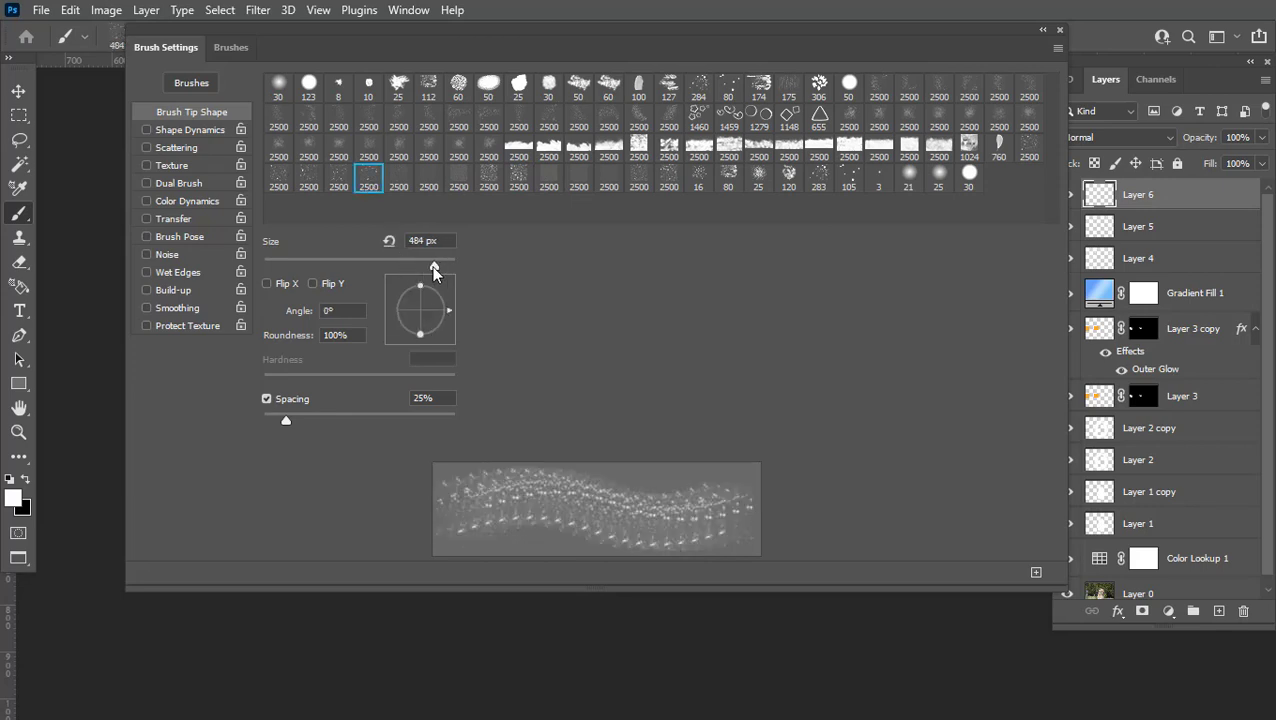
click(1060, 31)
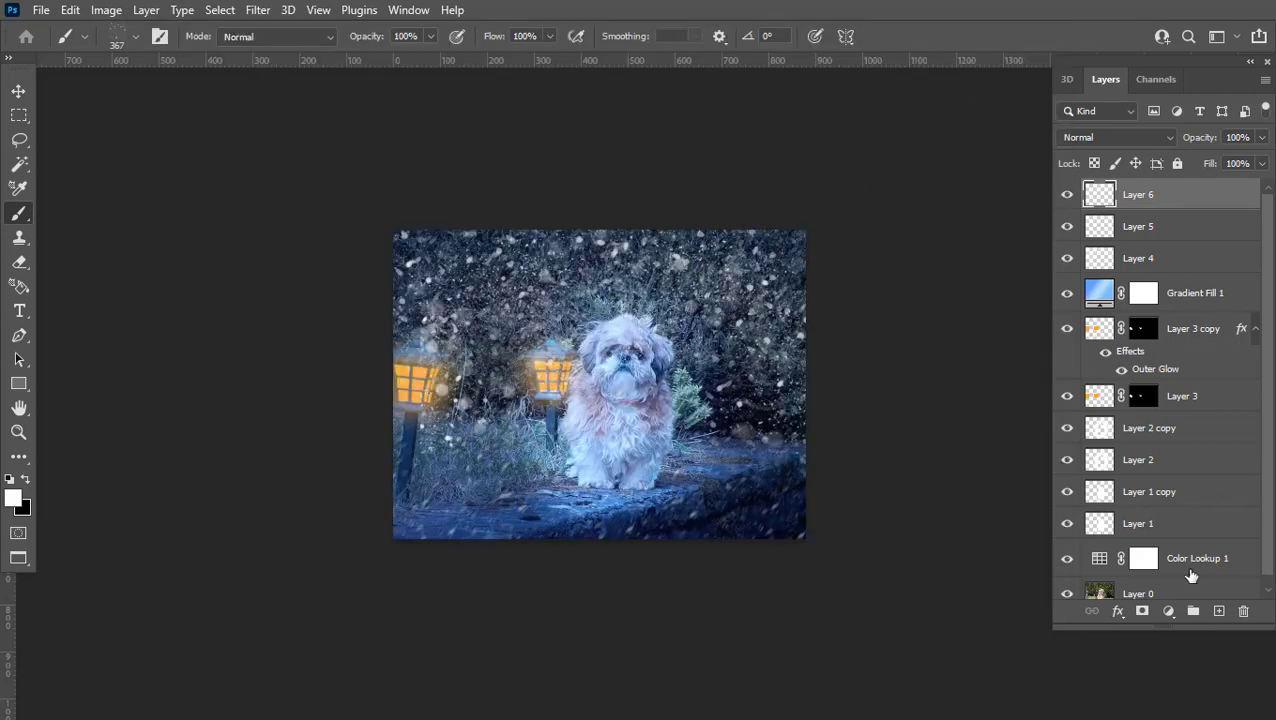
Step: Add a new layer above Layer 6 and stamp scattered flakes across the whole scene with the tip at 318 px and -54°
click(1219, 612)
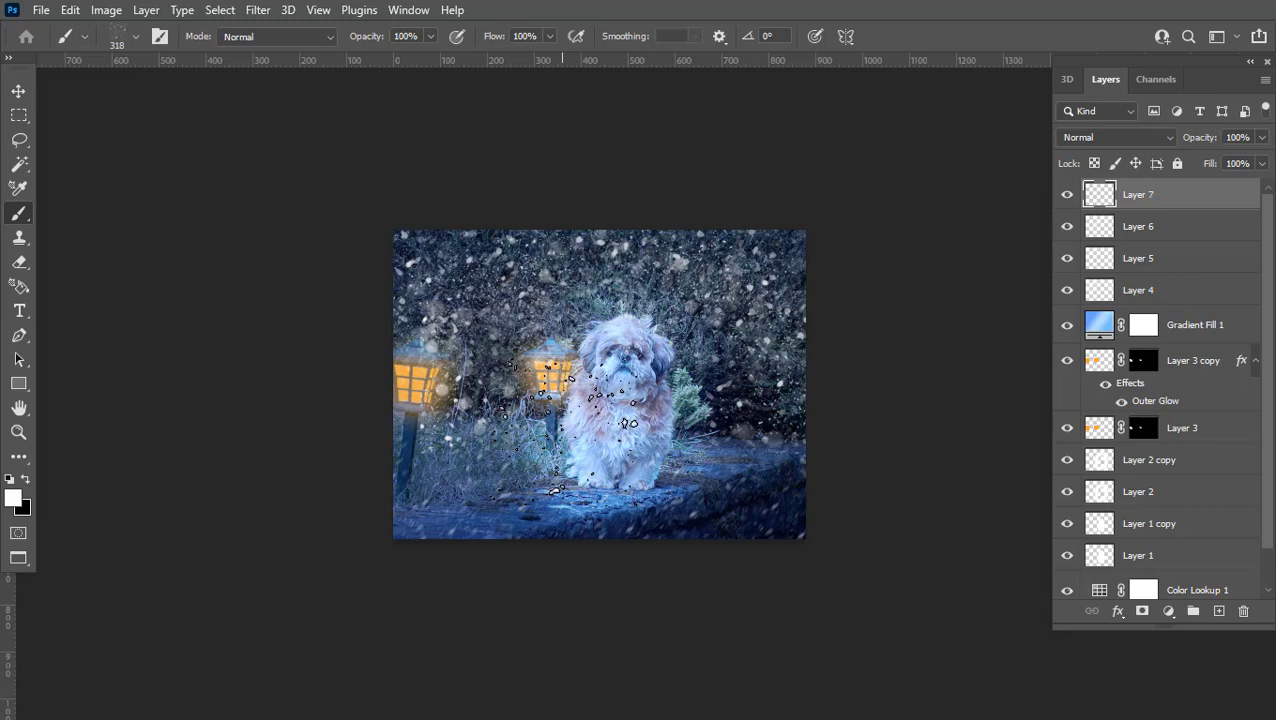
right_click(655, 242)
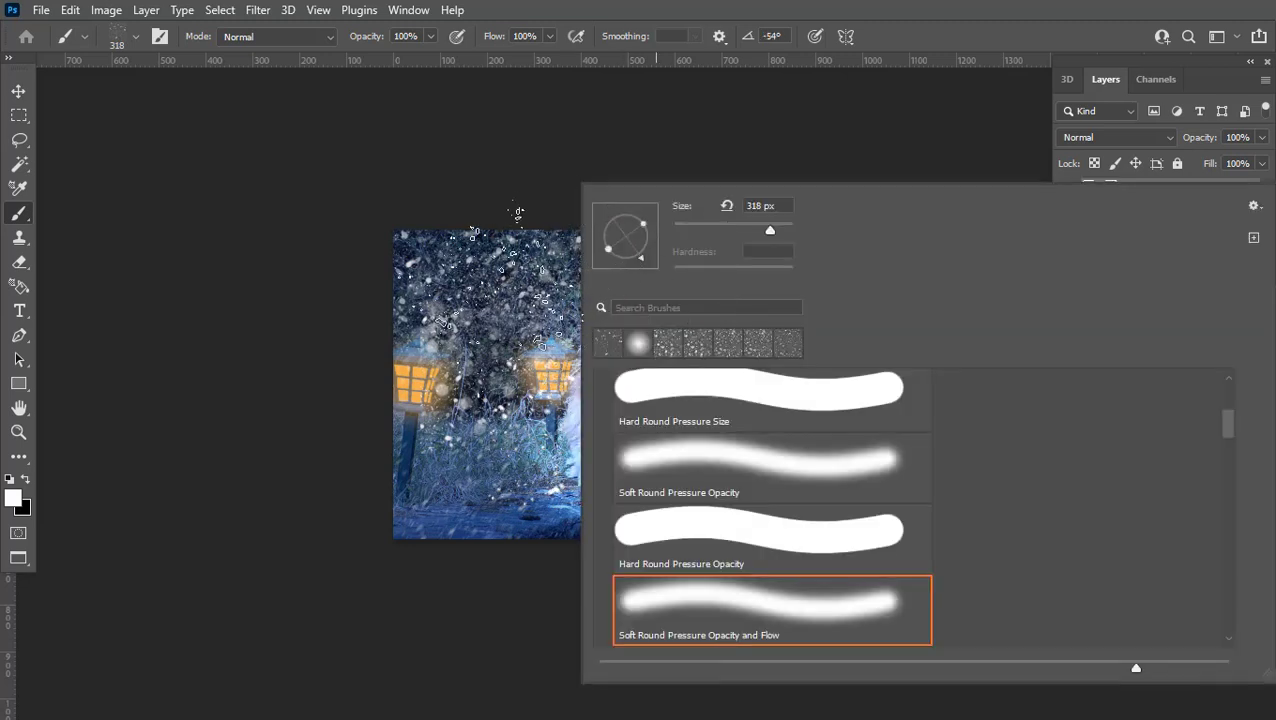
click(365, 462)
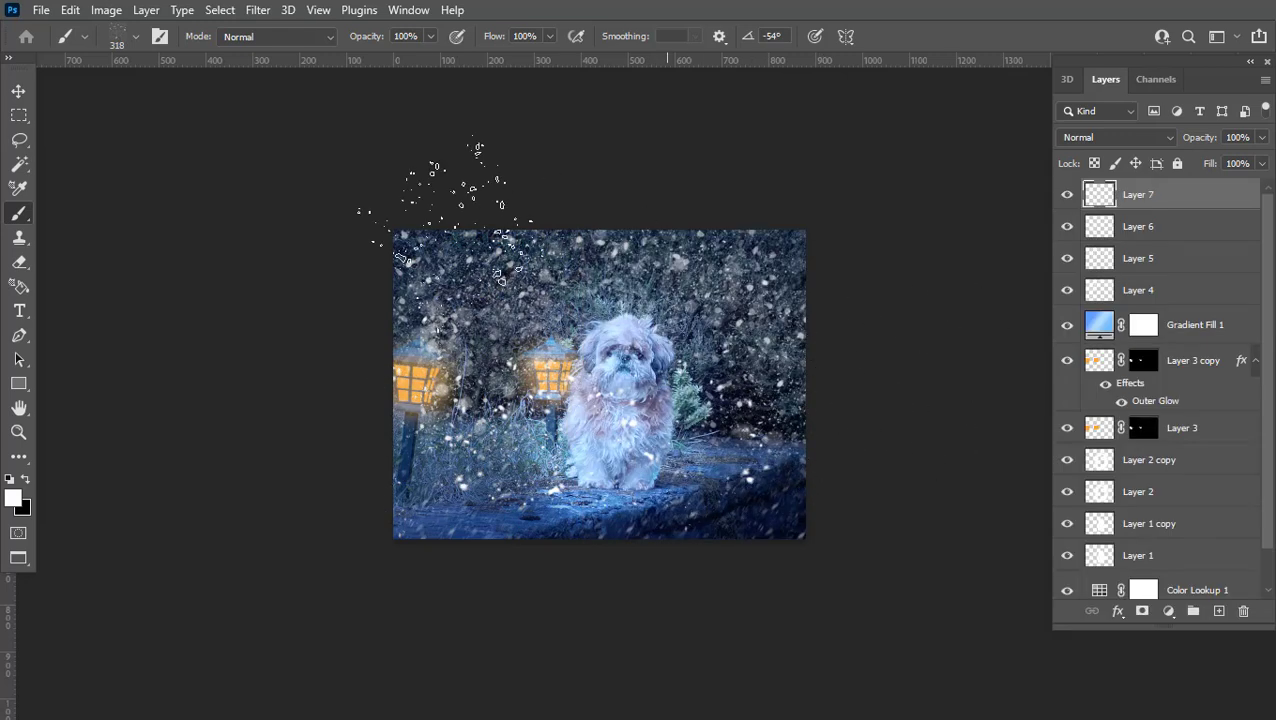
Step: Soften the flakes on Layer 7 over the dog and ledge using the soft 300 px Eraser
click(19, 263)
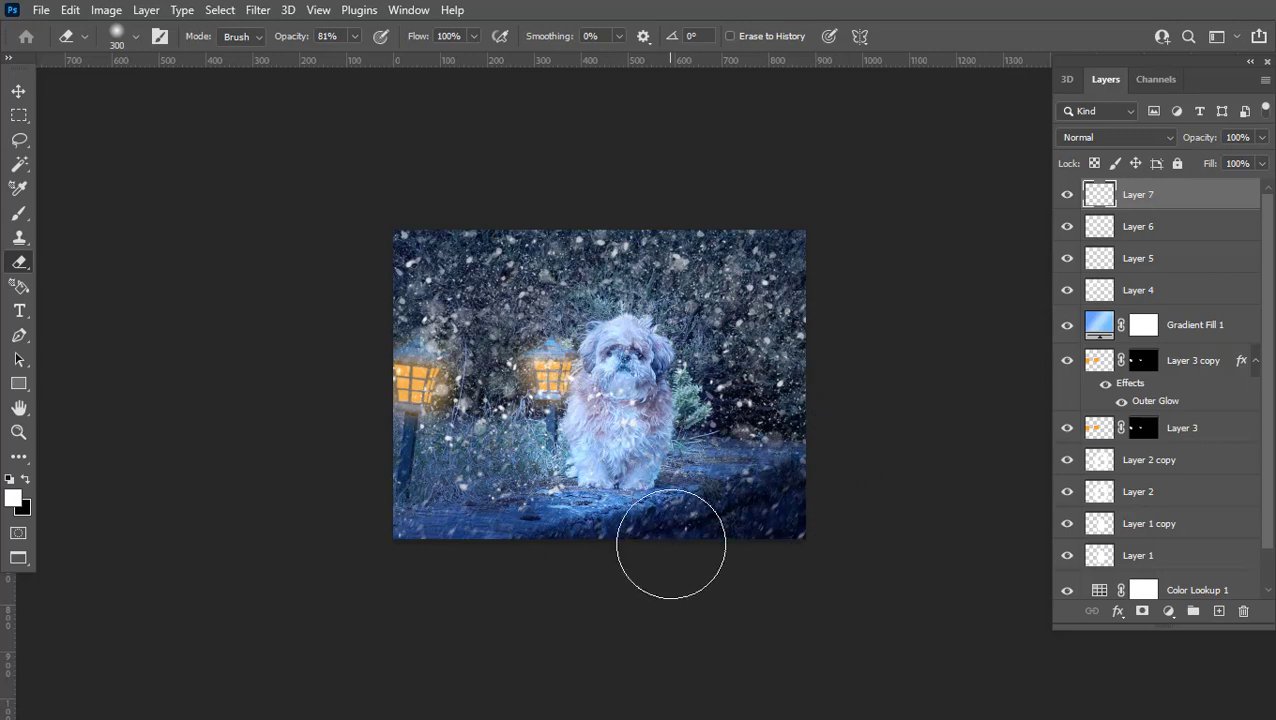
alt+scroll(645, 443, up, 1)
mouse_move(665, 440)
mouse_down()
mouse_move(662, 349)
mouse_move(711, 402)
mouse_move(750, 515)
mouse_move(705, 553)
mouse_move(599, 570)
mouse_move(551, 473)
mouse_move(614, 502)
mouse_up()
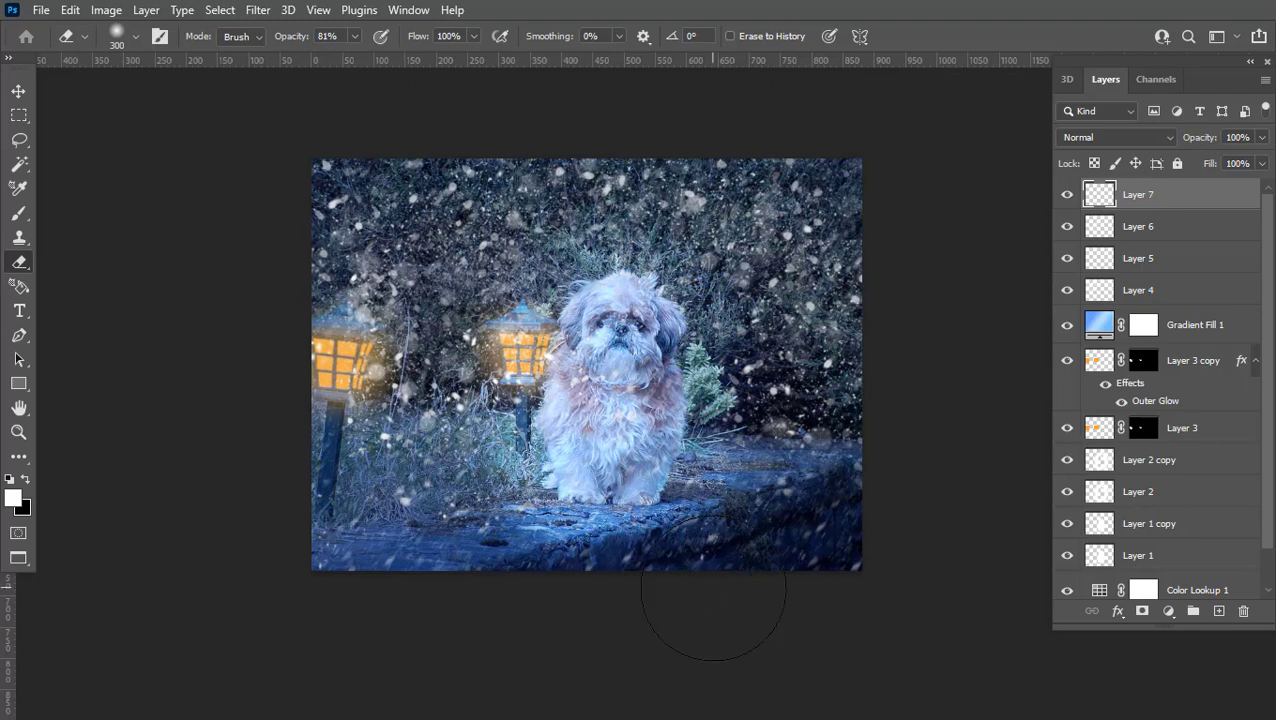
Step: Toggle the visibility of snow Layers 7, 6, 5 and 4 in turn to compare their effect, and select Layer 4
click(1066, 196)
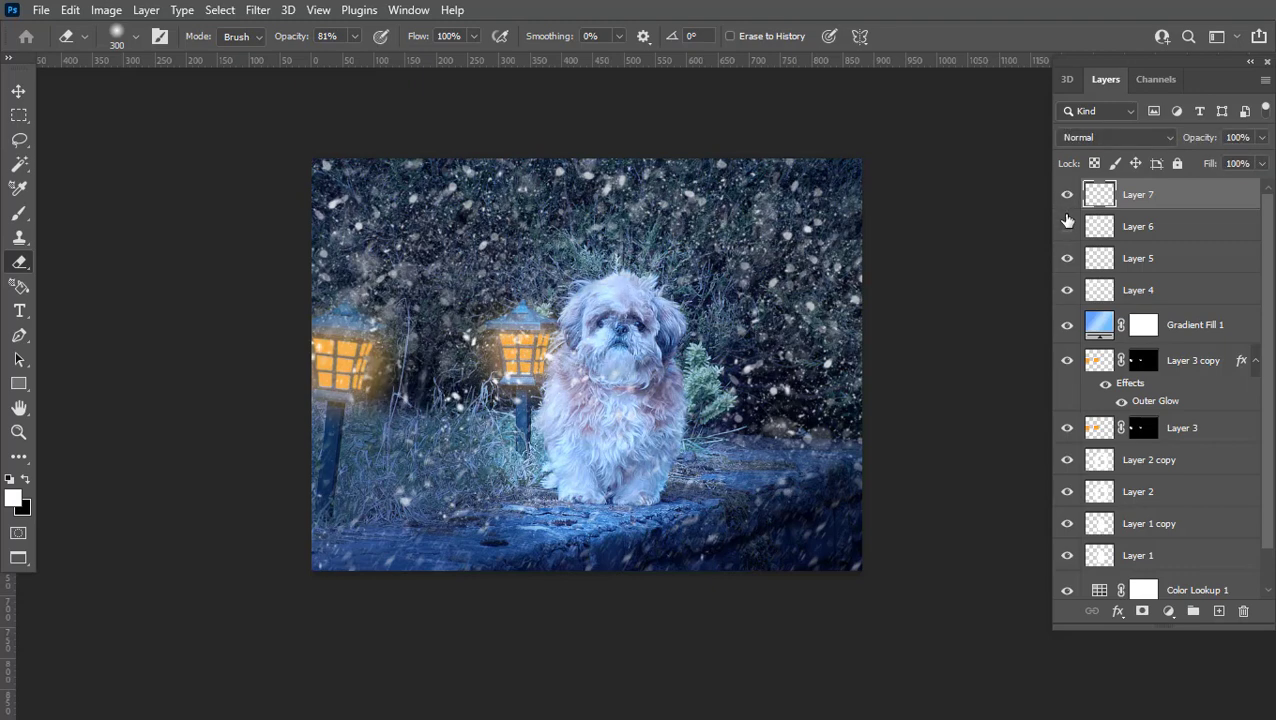
click(1067, 225)
click(1067, 228)
click(1067, 228)
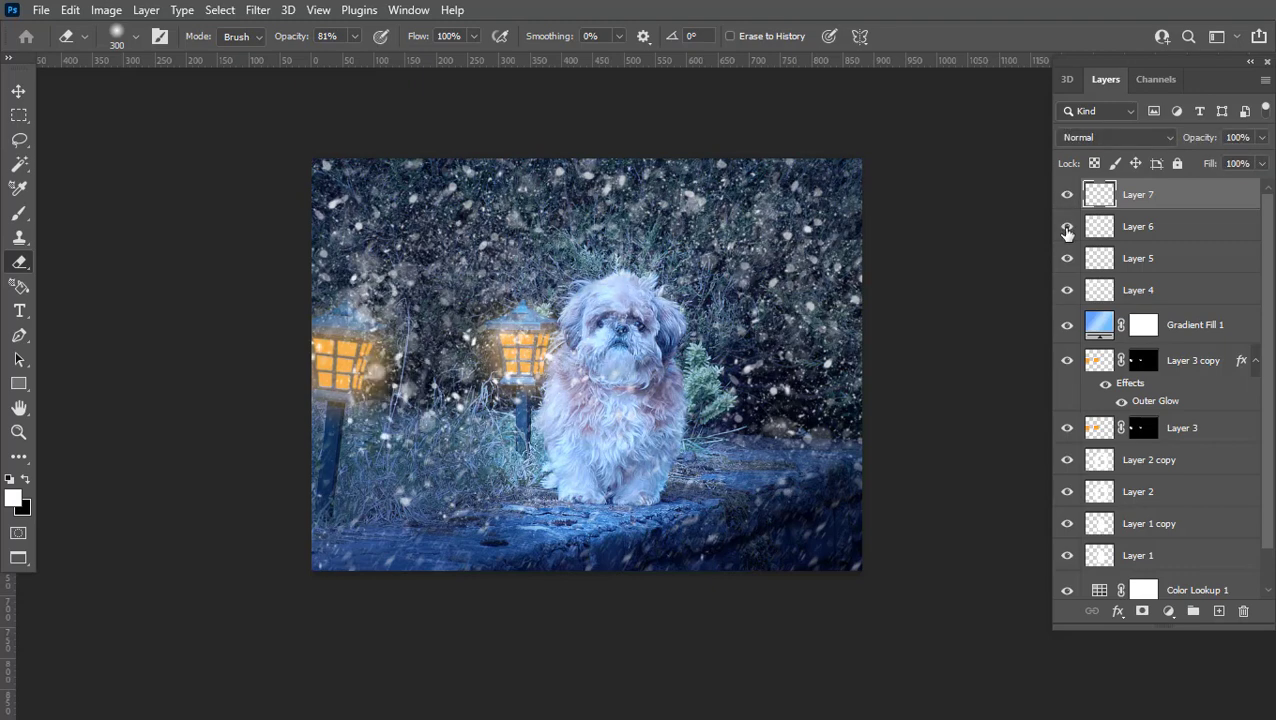
click(1068, 259)
click(1068, 259)
click(1068, 290)
click(1068, 290)
click(1068, 290)
click(1068, 290)
click(1110, 290)
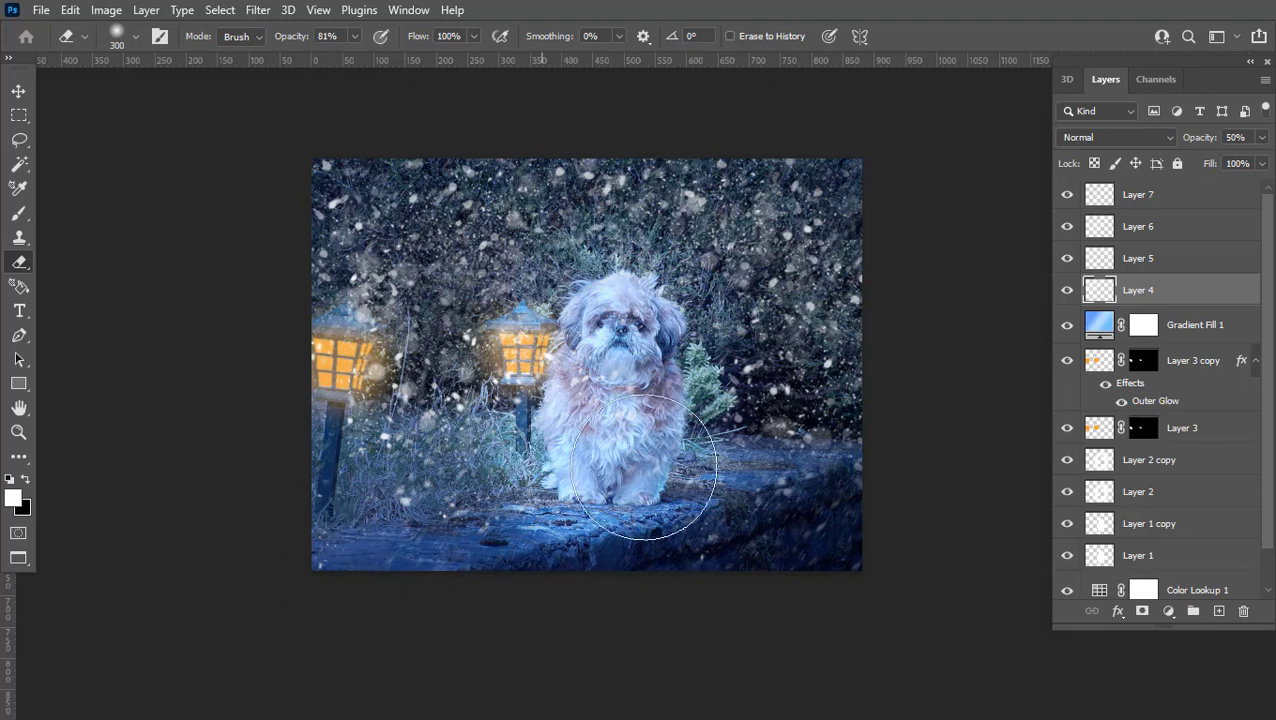
Step: Preview the snowy image in full-screen mode without the interface, and return to the standard workspace
key(f)
key(f)
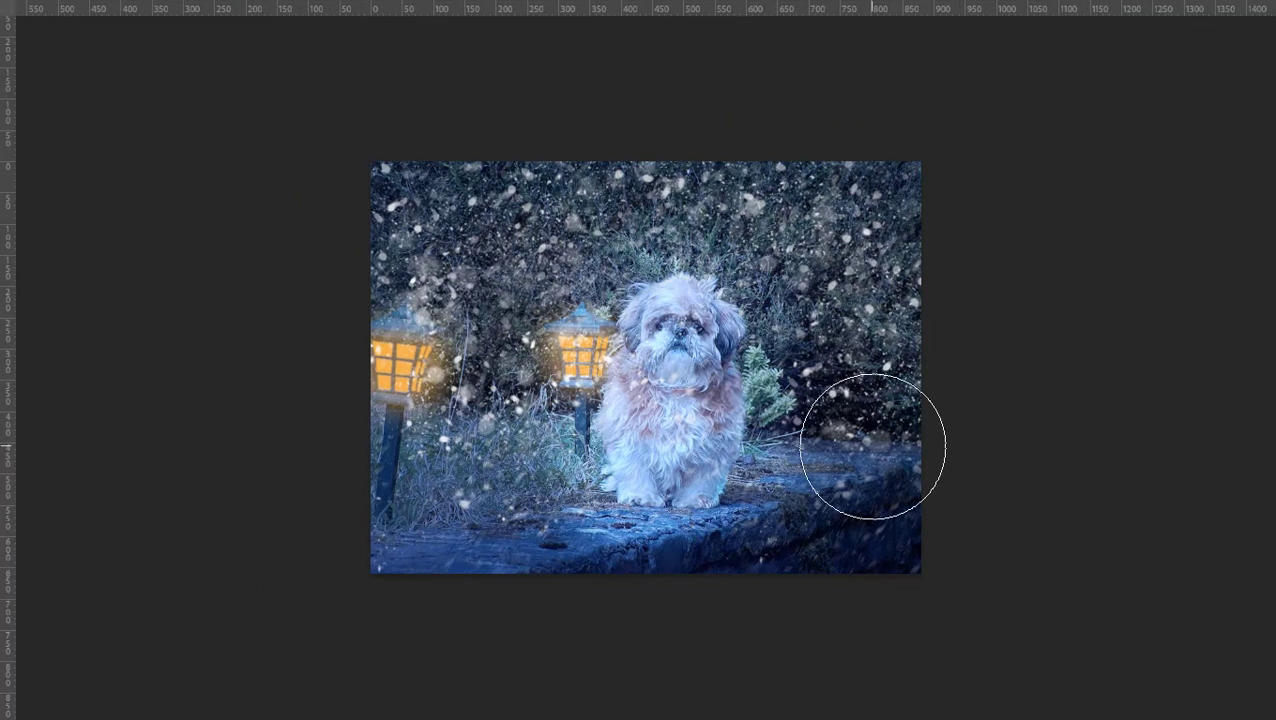
key(ctrl+minus)
key(ctrl+0)
key(f)
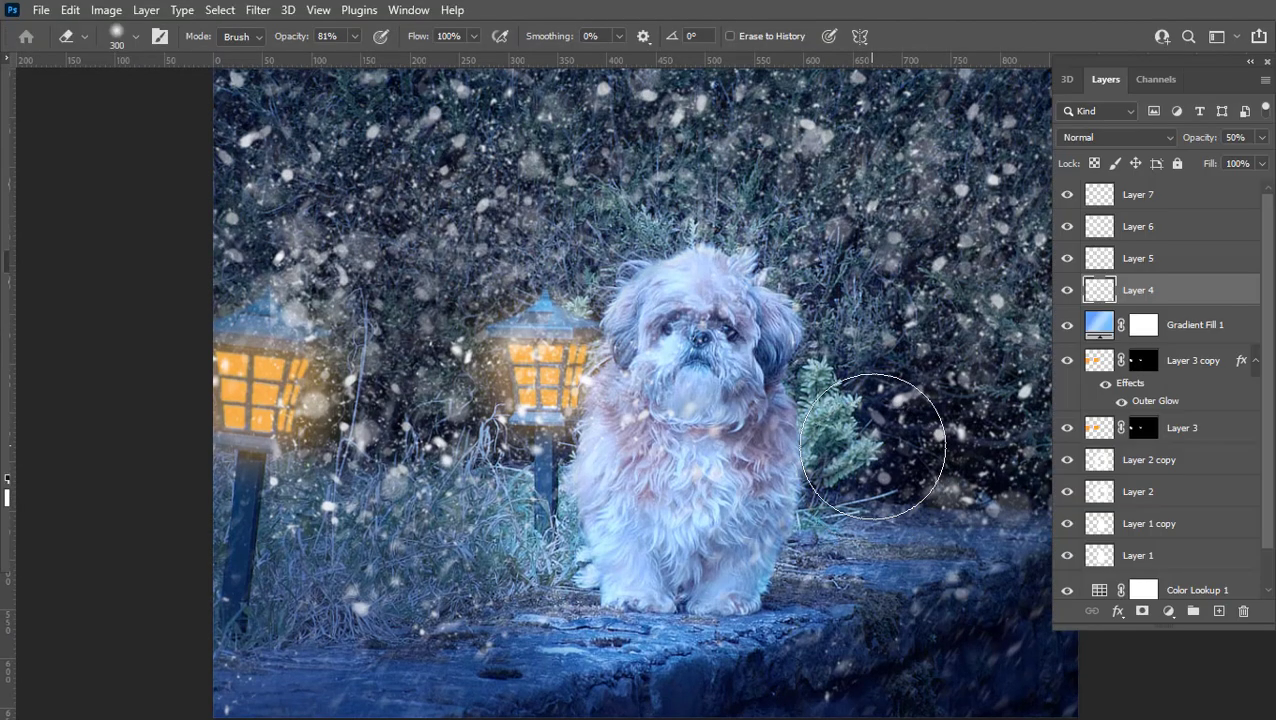
key(ctrl+0)
key(ctrl+minus)
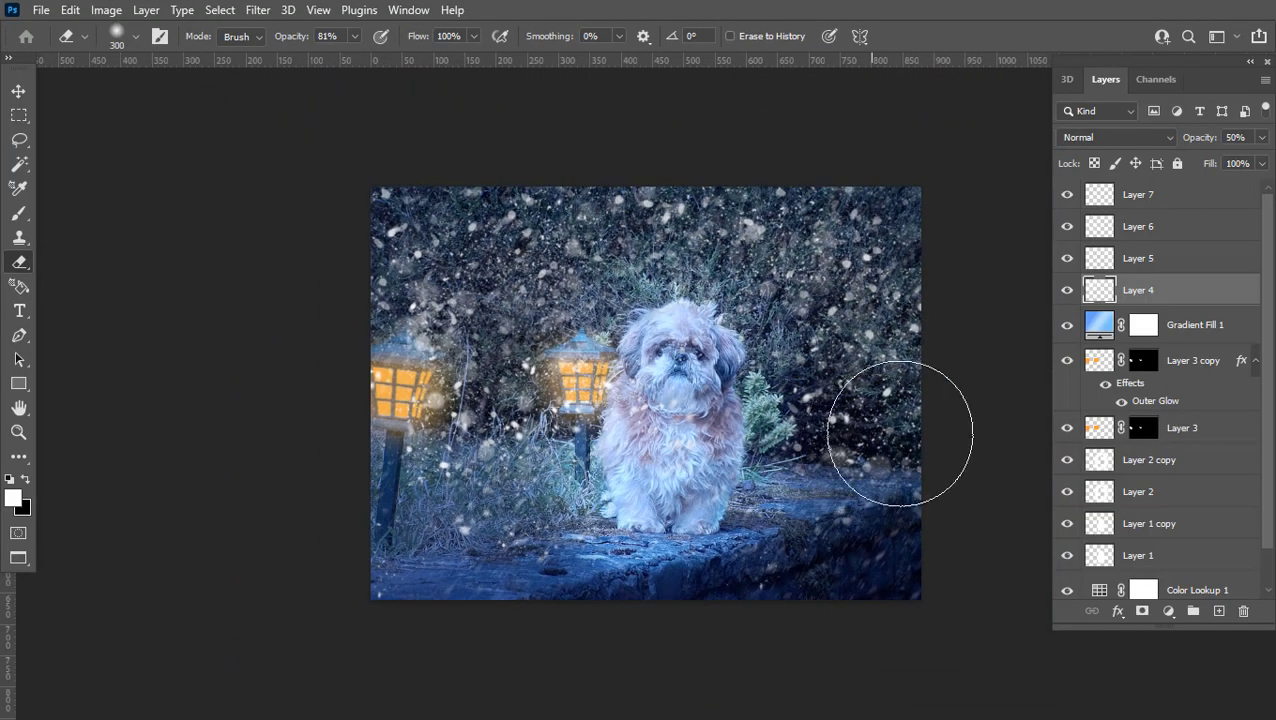
Step: Hide every layer above Layer 0 to view the original photo
scroll(1200, 547, down, 1)
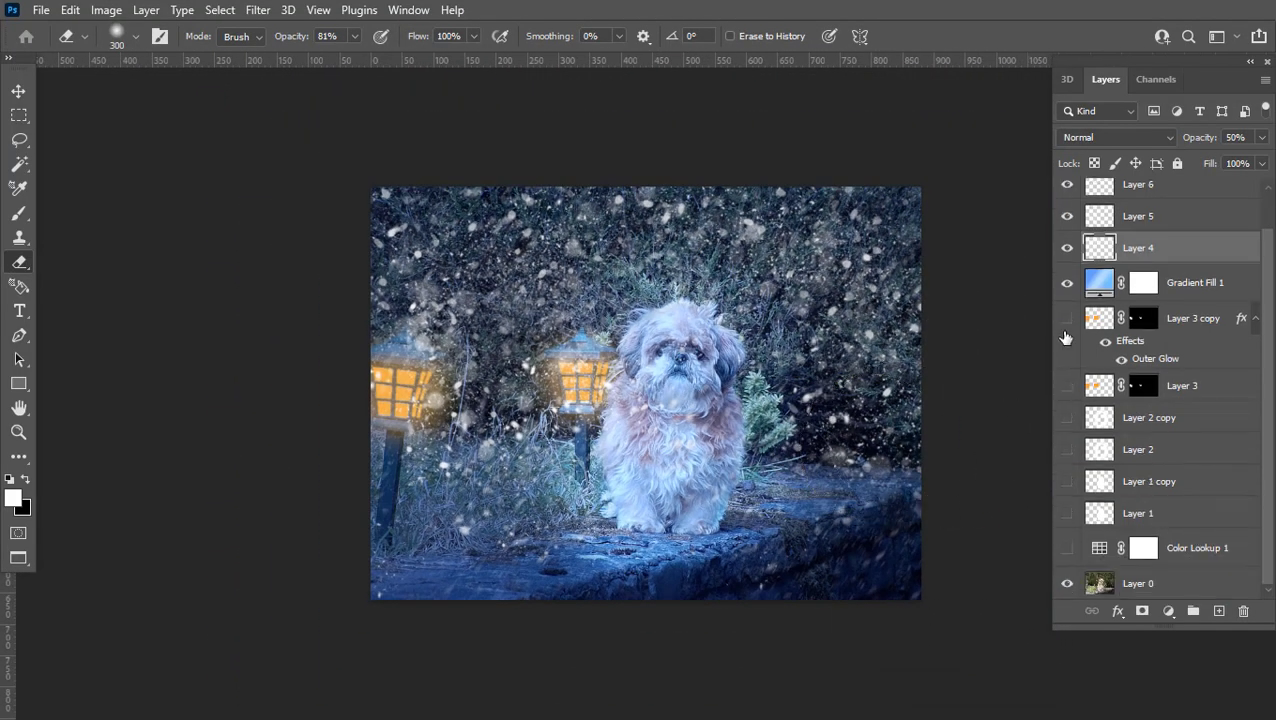
scroll(1072, 192, up, 1)
scroll(1168, 370, down, 1)
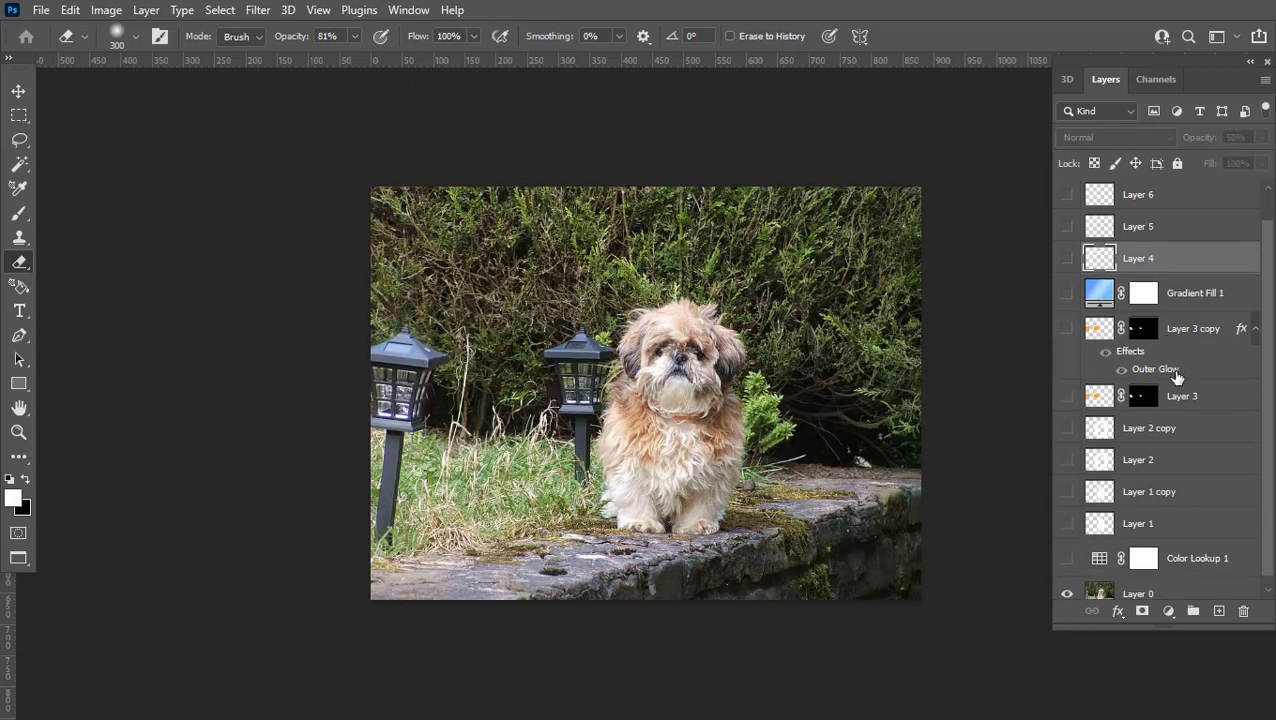
Step: Turn the layers back on one by one from Color Lookup 1 up through Layer 6 to review each editing stage
click(1067, 513)
click(1068, 481)
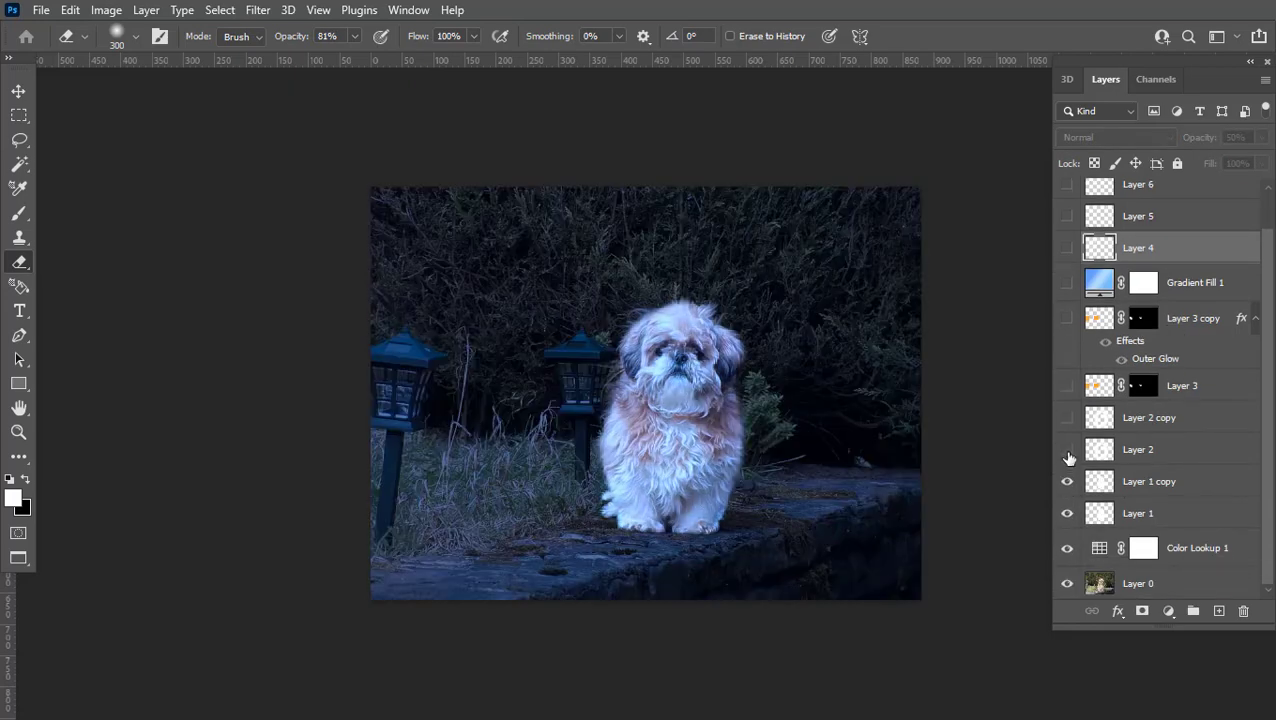
click(1067, 449)
click(1067, 417)
click(1067, 385)
click(1068, 318)
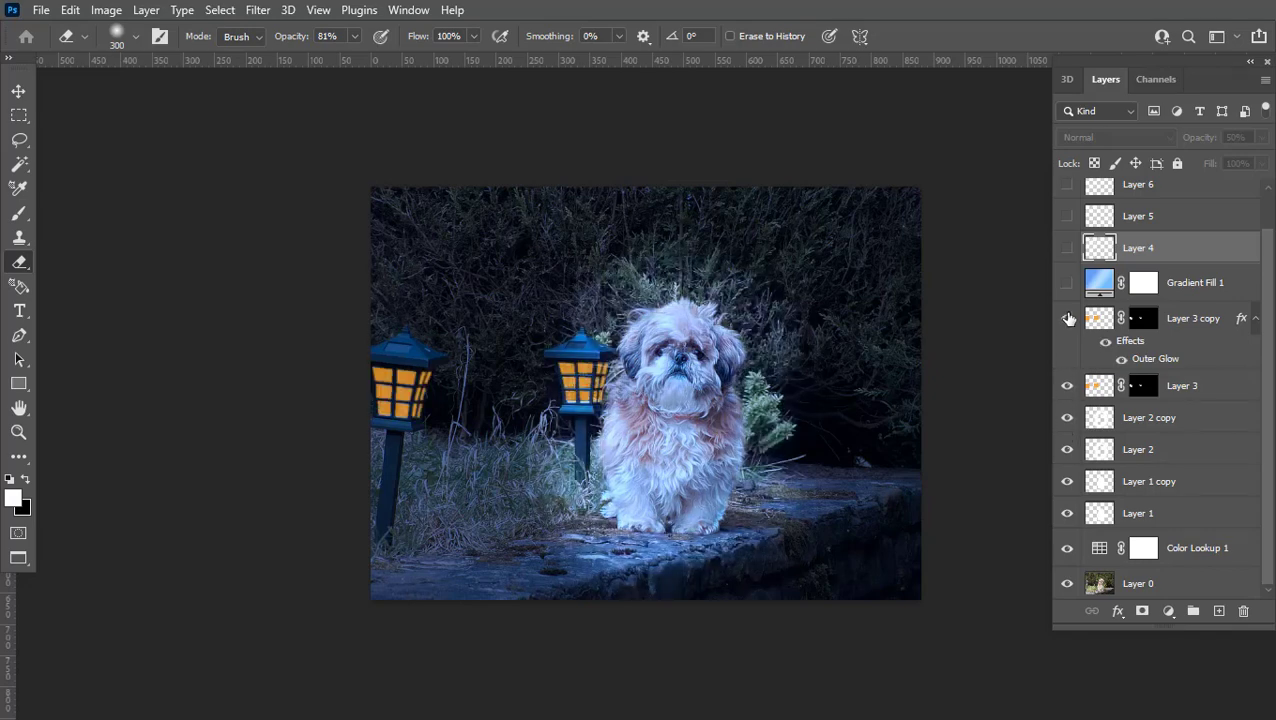
scroll(1068, 318, up, 1)
click(1067, 324)
click(1067, 289)
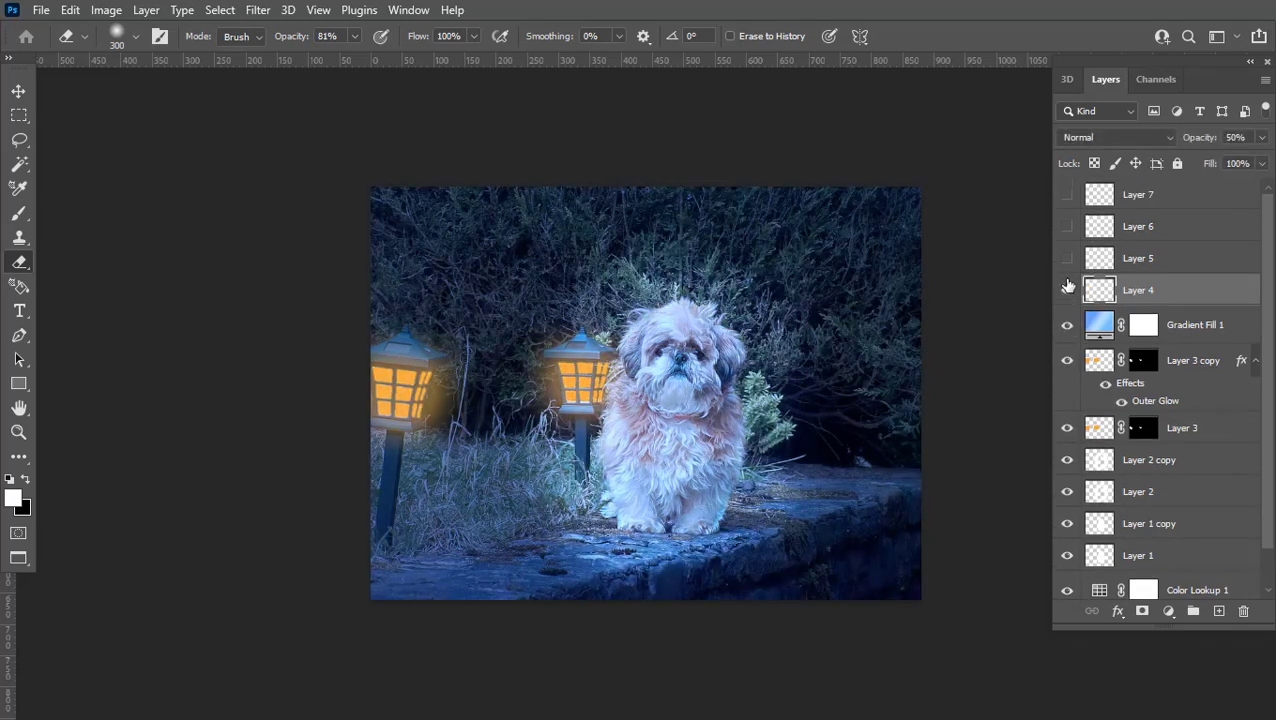
click(1067, 258)
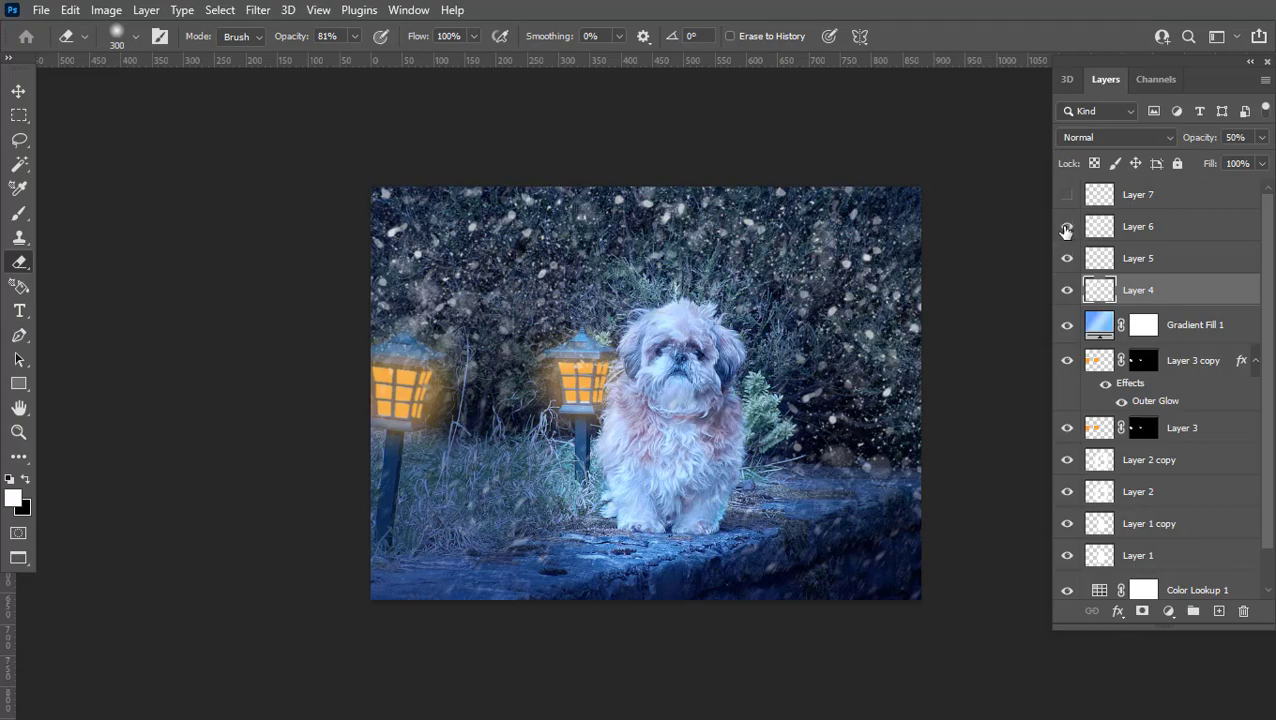